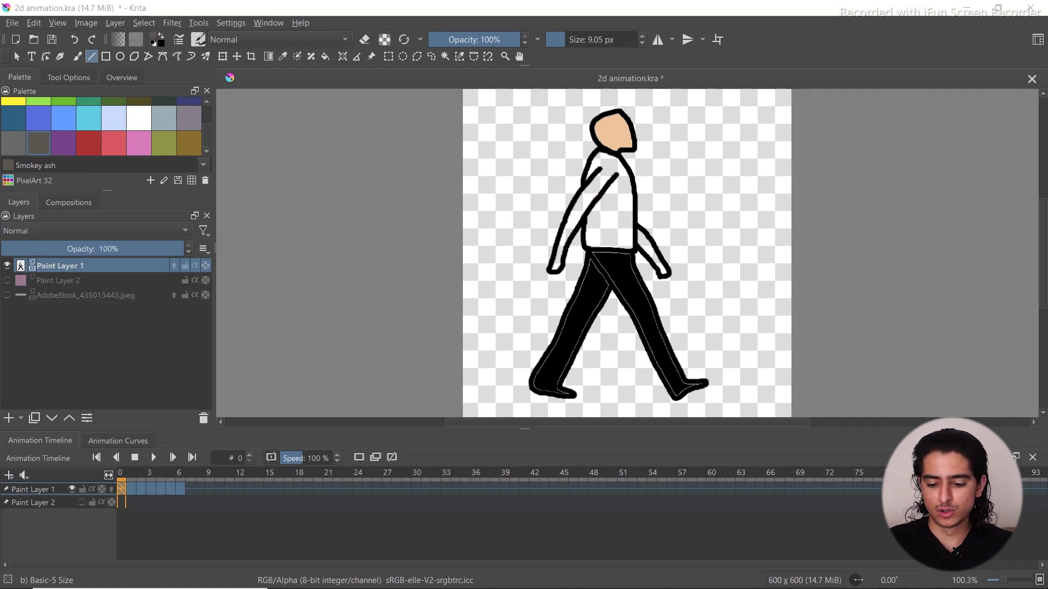
Minimise Krita, with 2d animation.kra open, to show the Windows desktop
key("super+d")
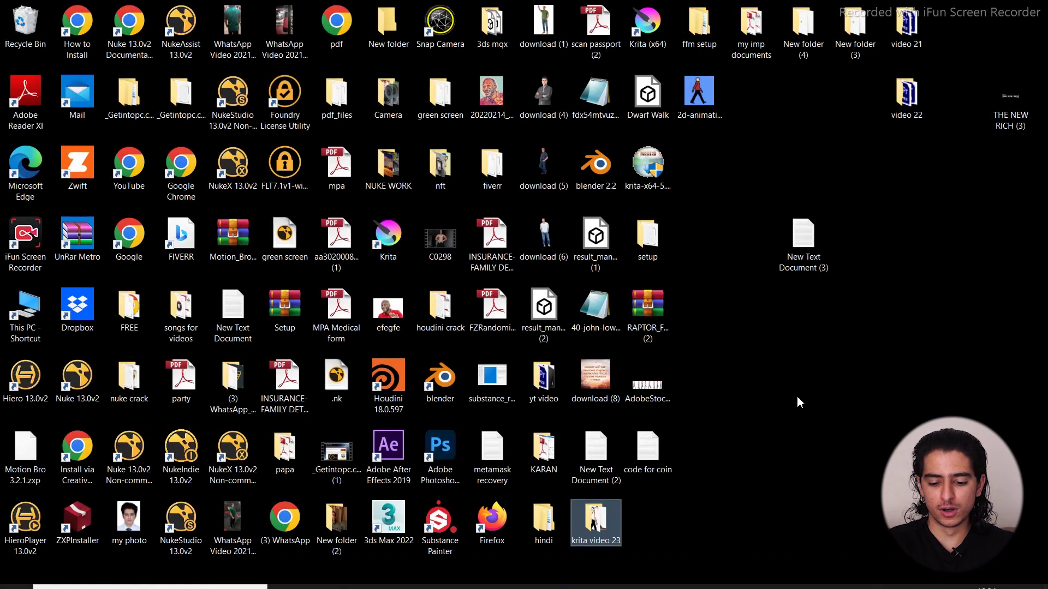
Inside krita video 23 > for video, create a new folder named body
double_click(595, 532)
double_click(196, 281)
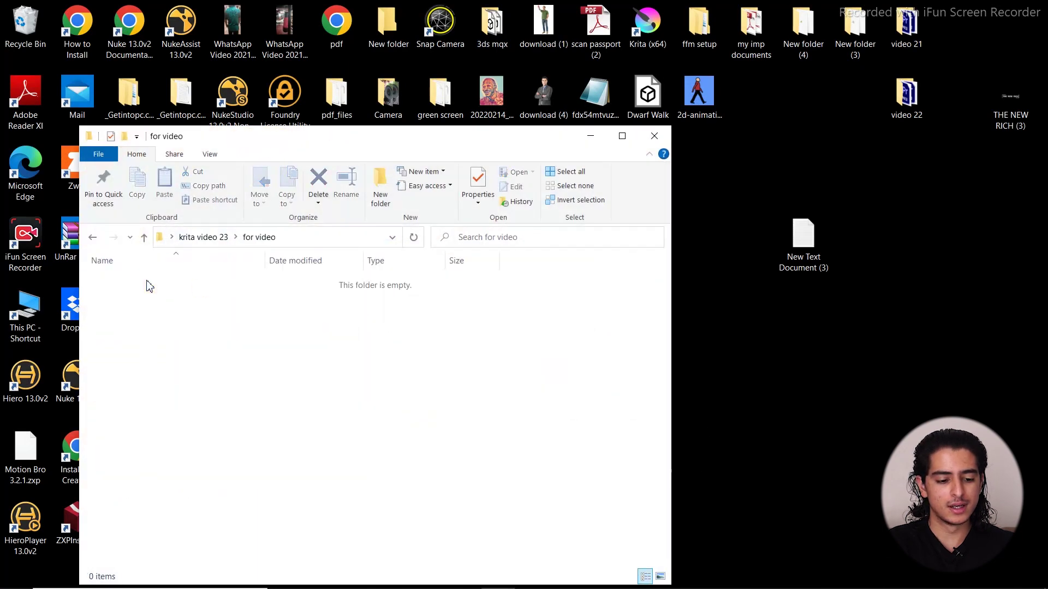
right_click(146, 316)
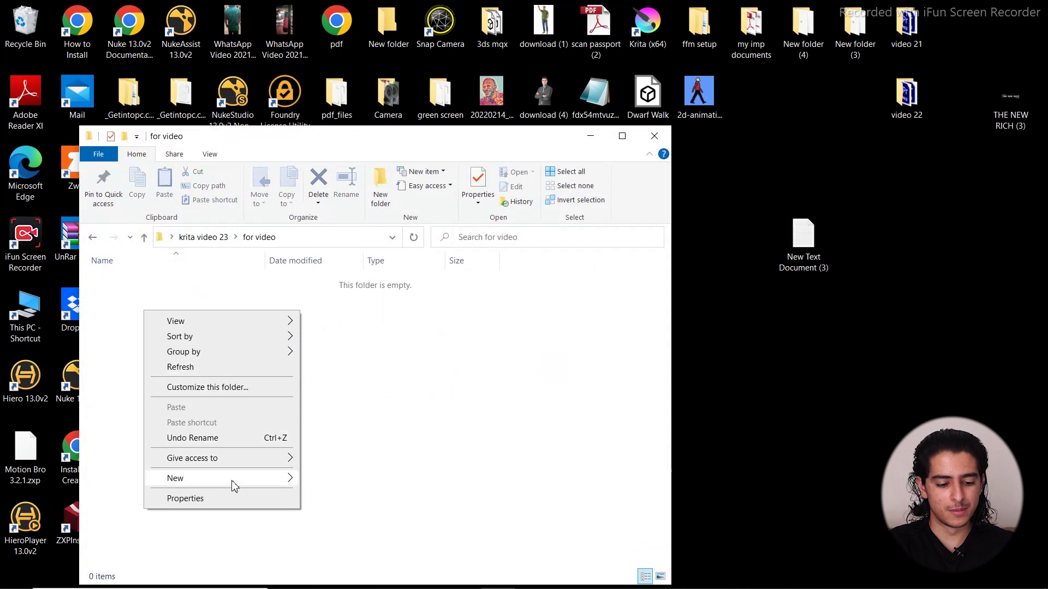
mouse_move(234, 482)
left_click(339, 320)
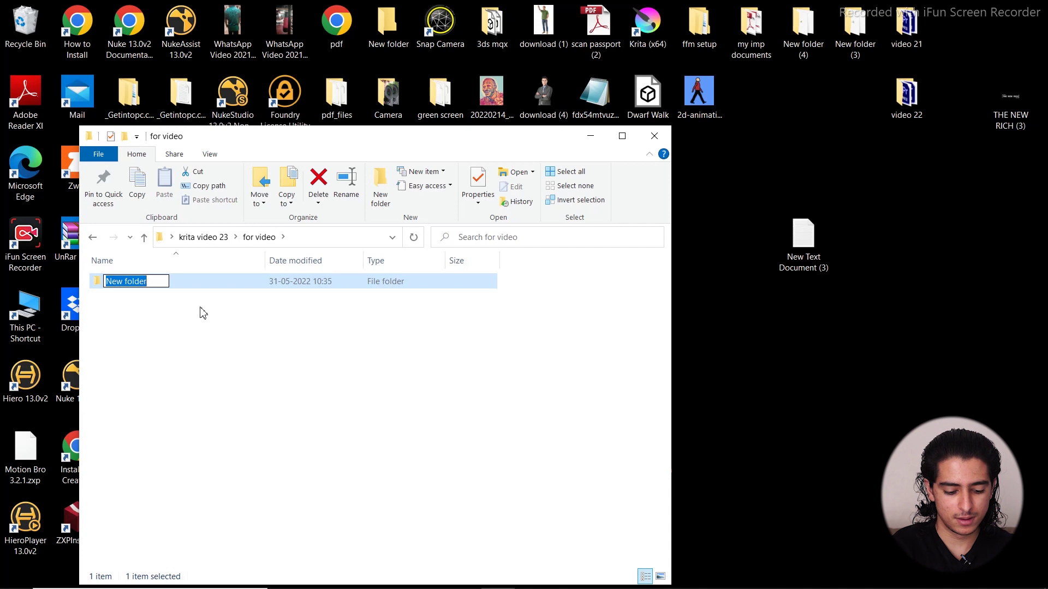
type("body")
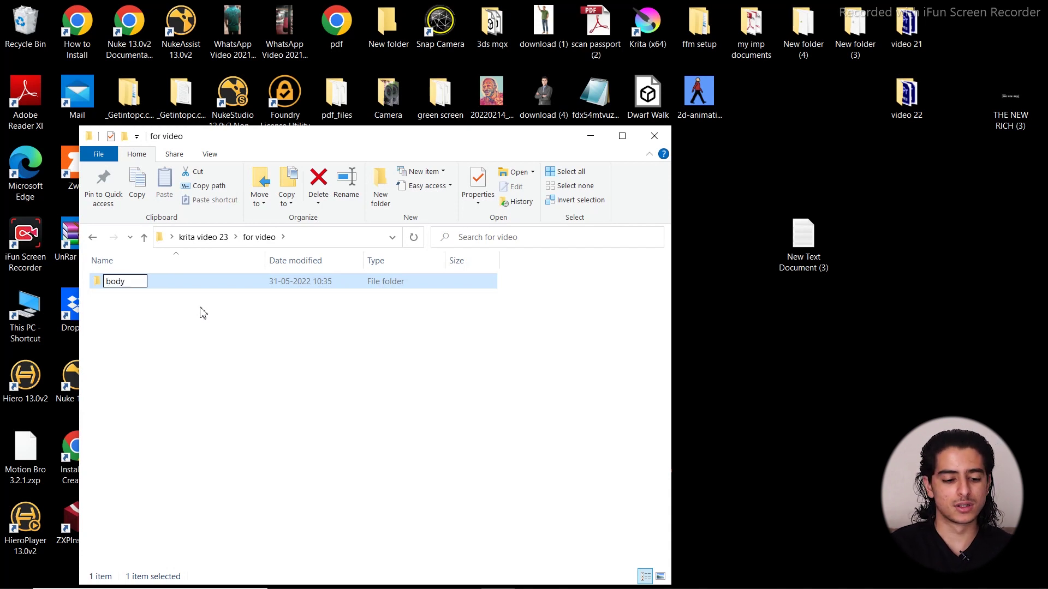
key("Return")
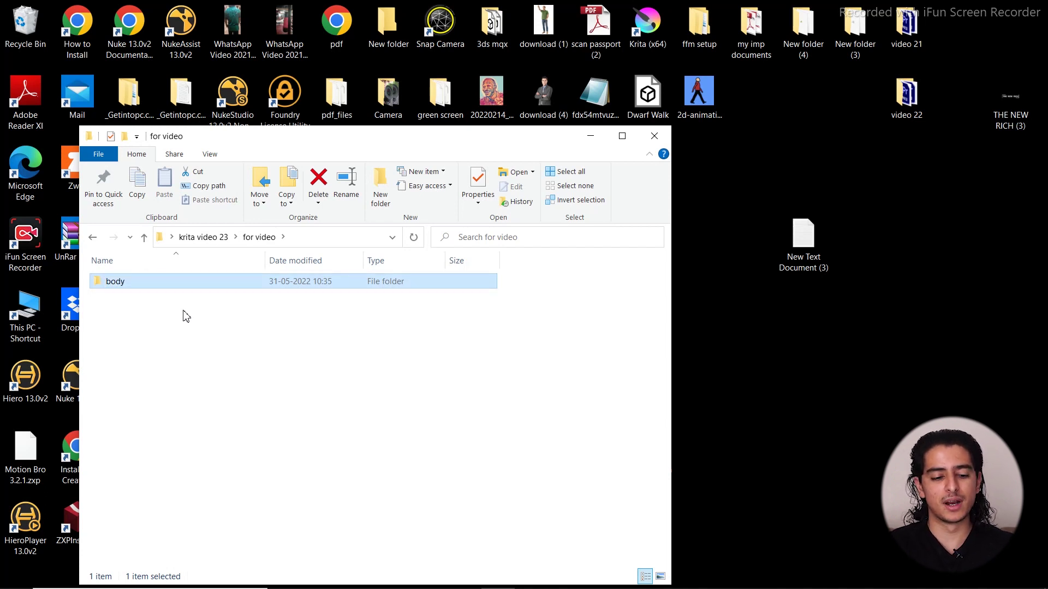
Create a second folder named tshirt in for video
right_click(184, 322)
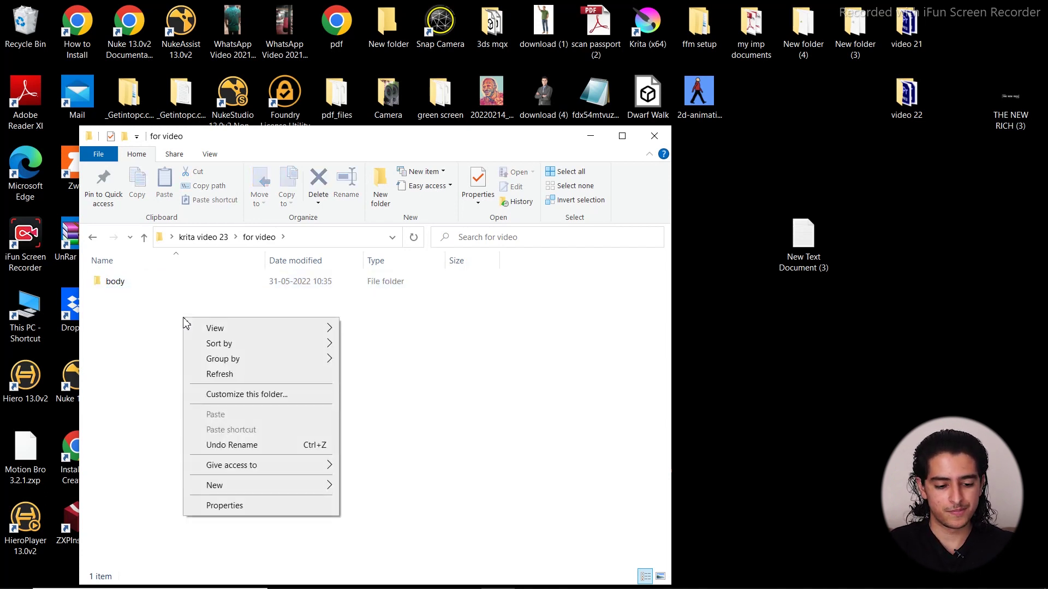
mouse_move(278, 484)
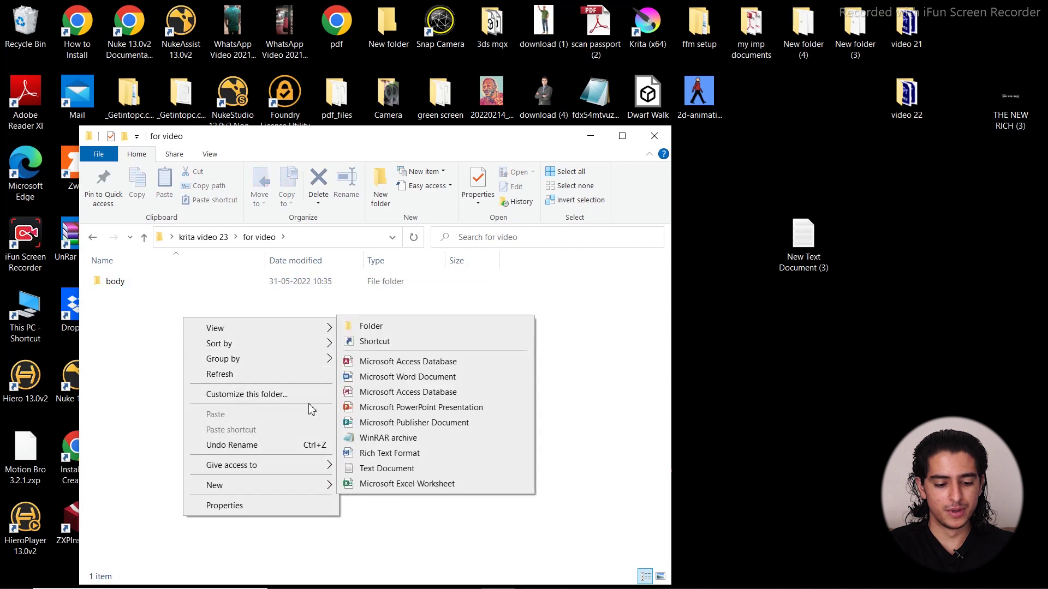
left_click(371, 326)
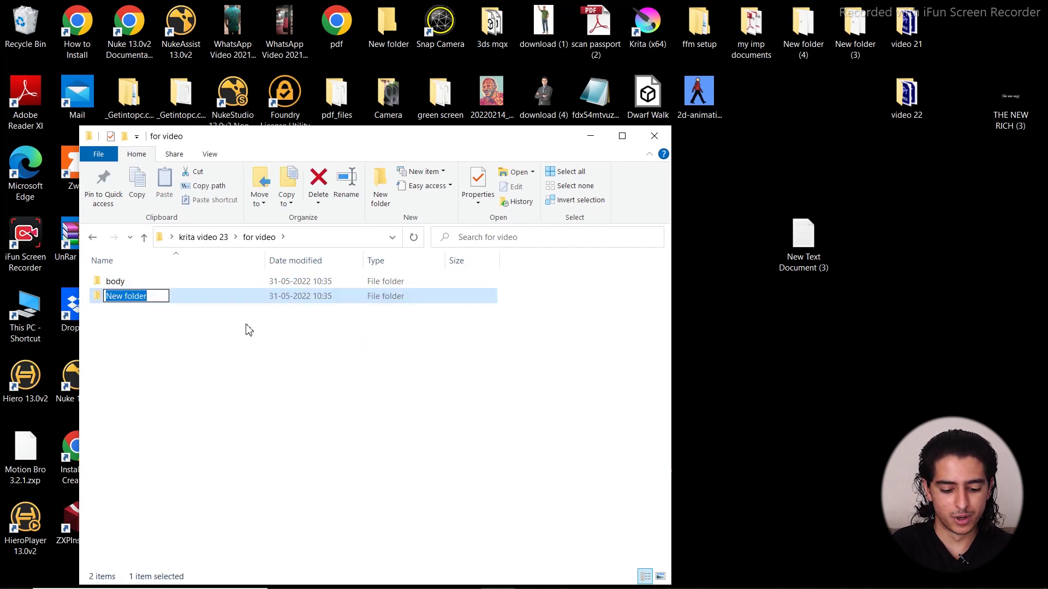
type("t")
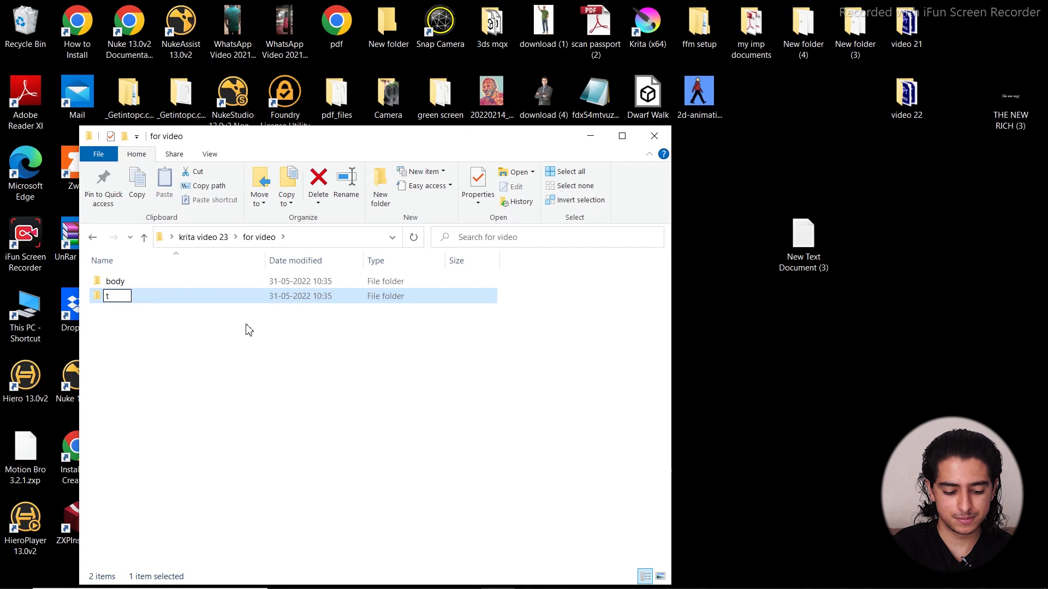
type("shirt")
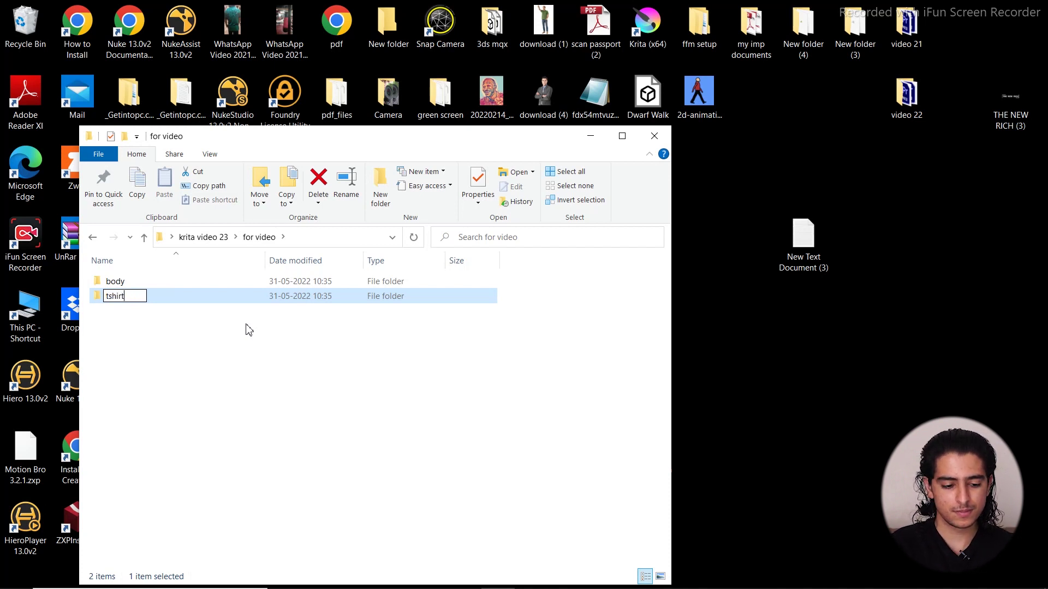
key("Return")
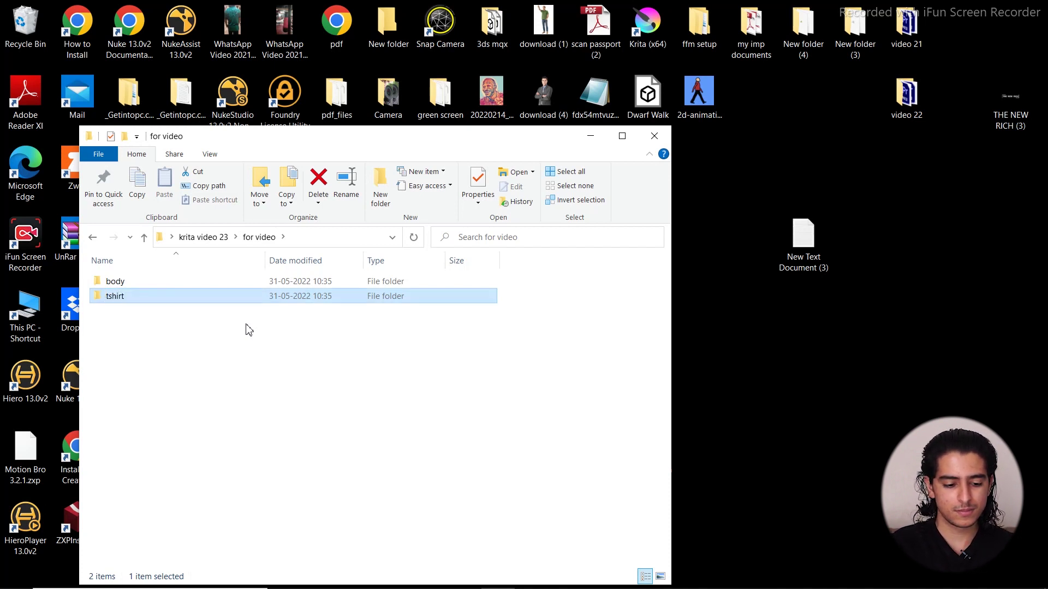
Create a third folder named lower body in for video
right_click(156, 334)
mouse_move(218, 502)
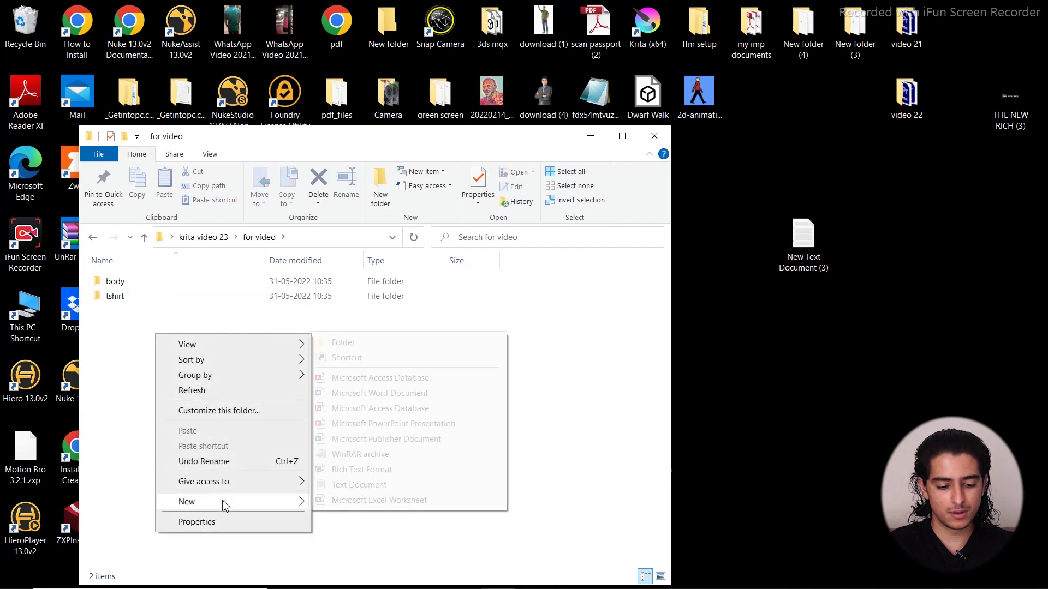
left_click(398, 345)
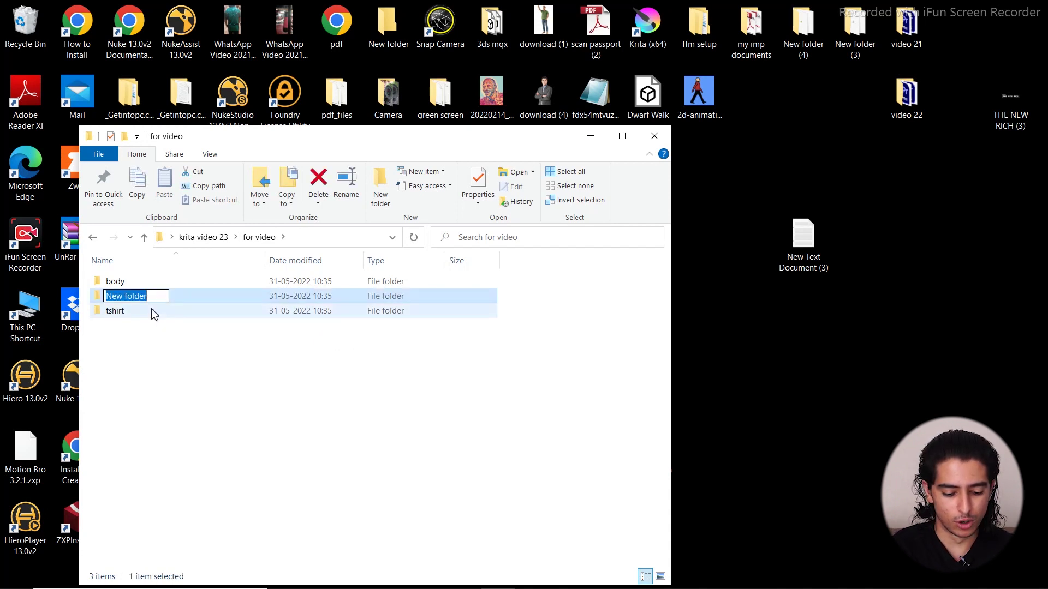
type("lb")
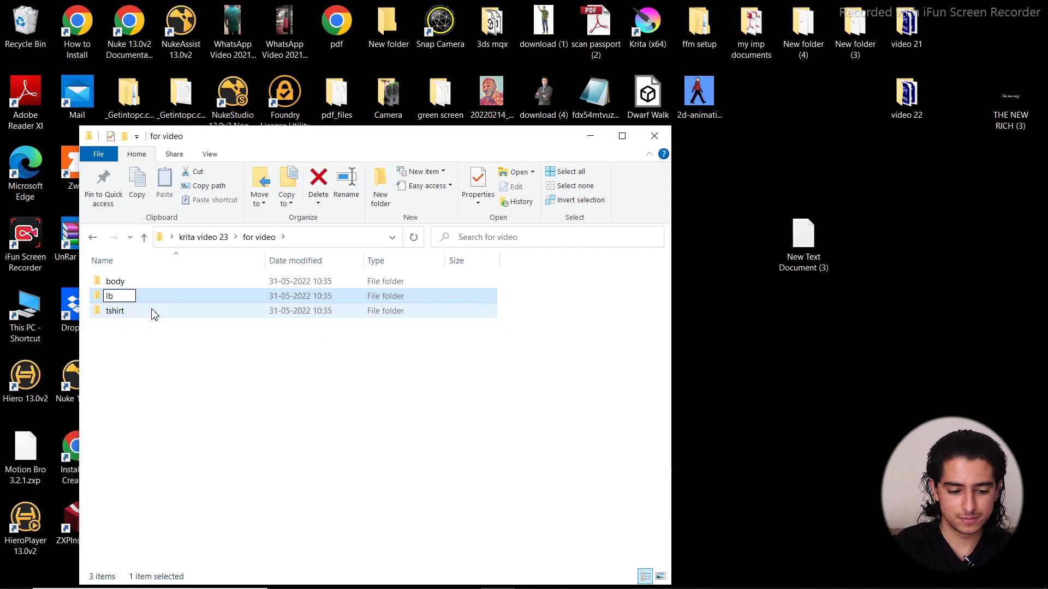
key("BackSpace")
key("BackSpace")
type("lowe")
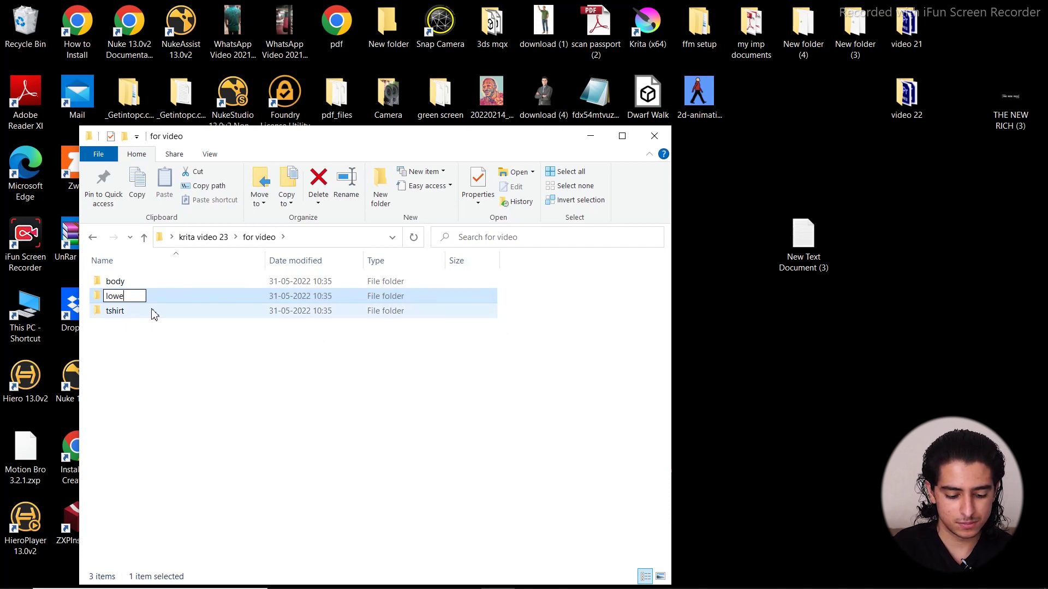
type("r body")
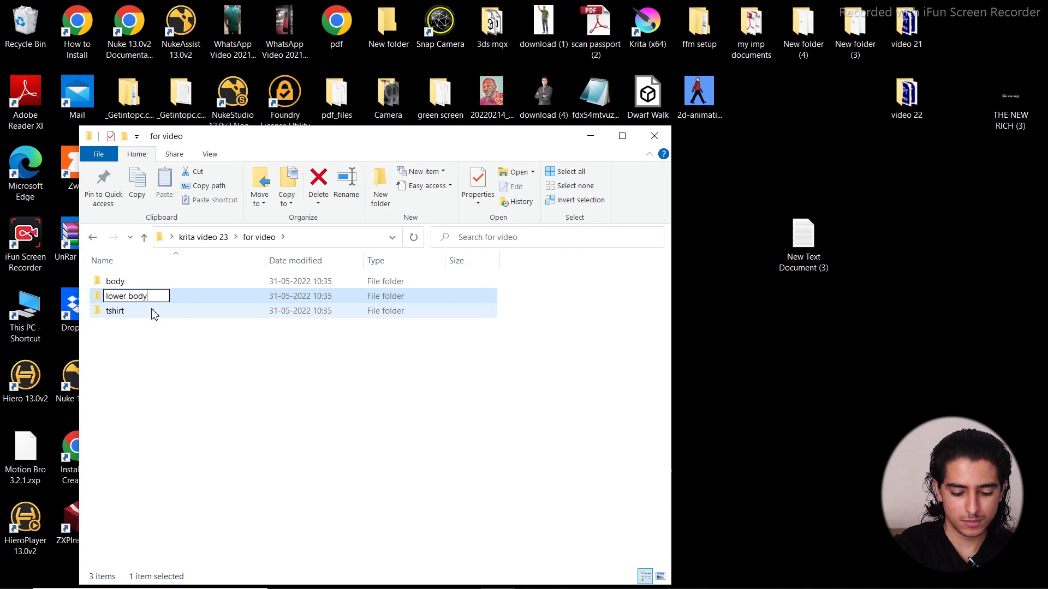
key("Return")
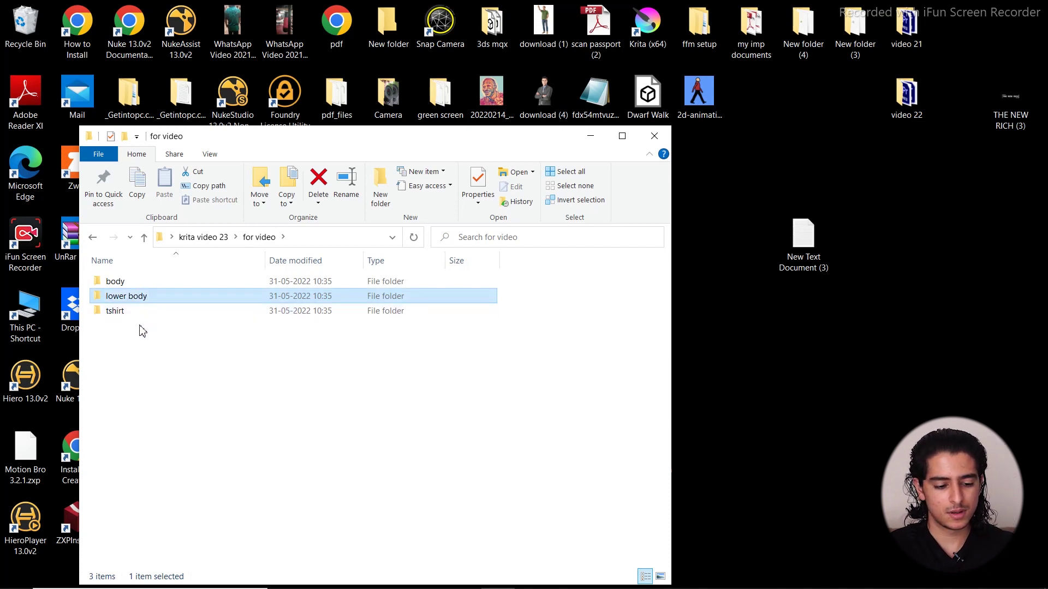
left_click(142, 333)
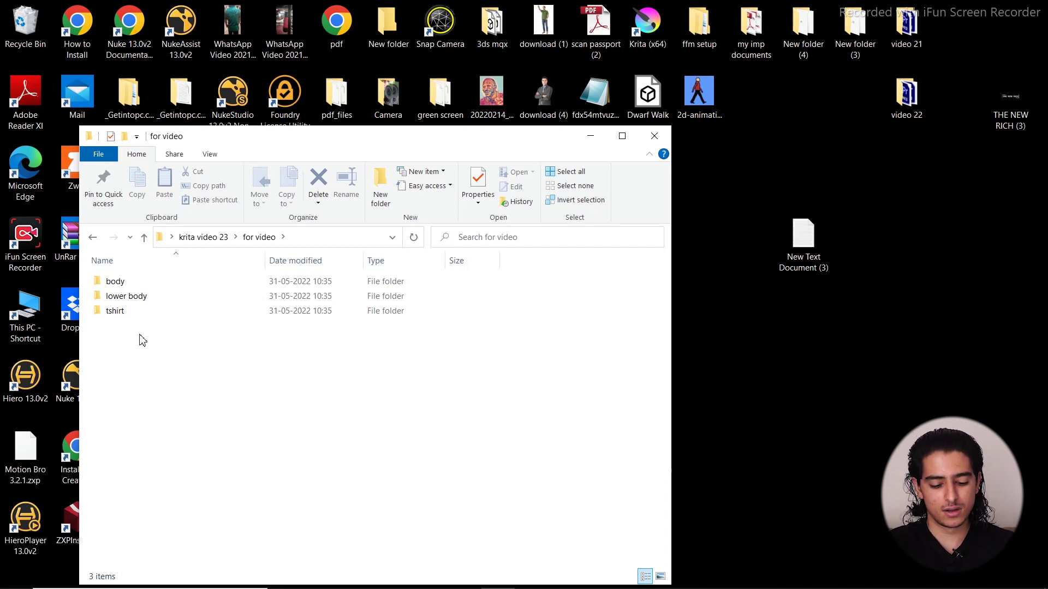
Add a new folder named eyes to for video
right_click(142, 340)
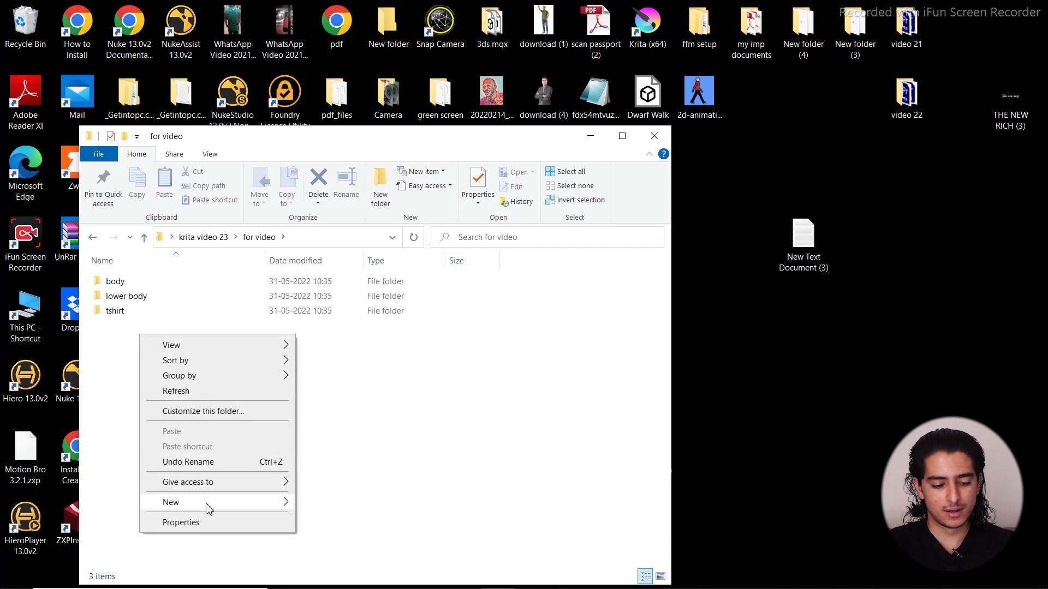
mouse_move(208, 508)
left_click(362, 348)
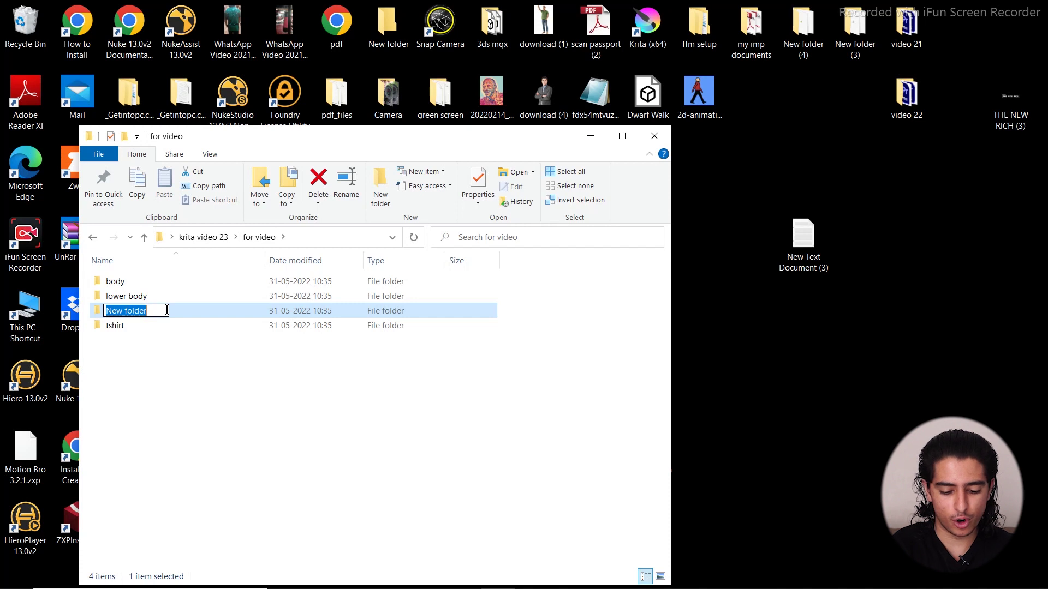
type("prop")
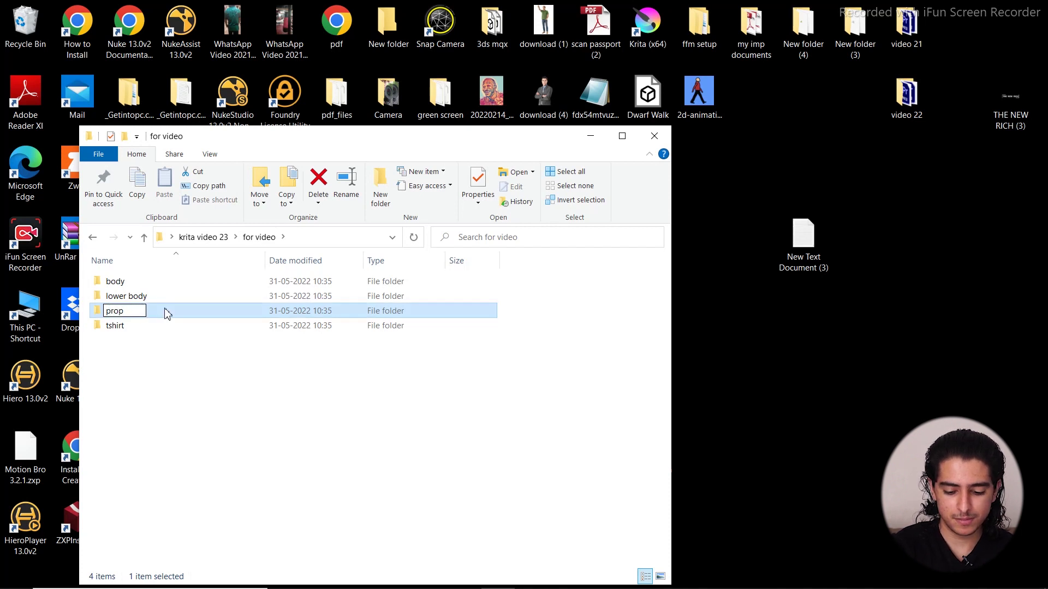
key("BackSpace")
key("BackSpace")
key("BackSpace")
key("BackSpace")
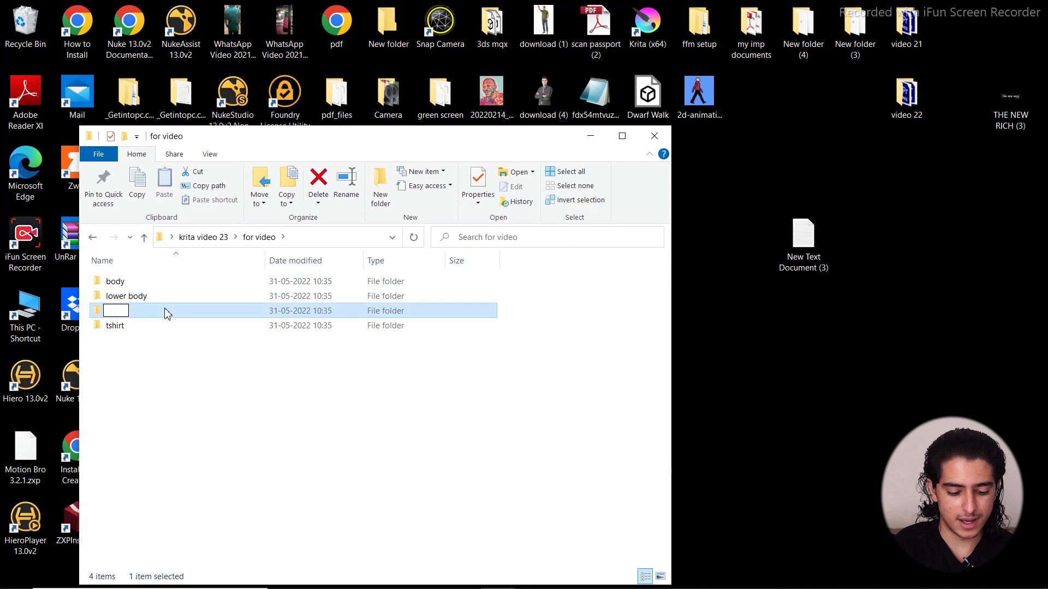
type("eyes")
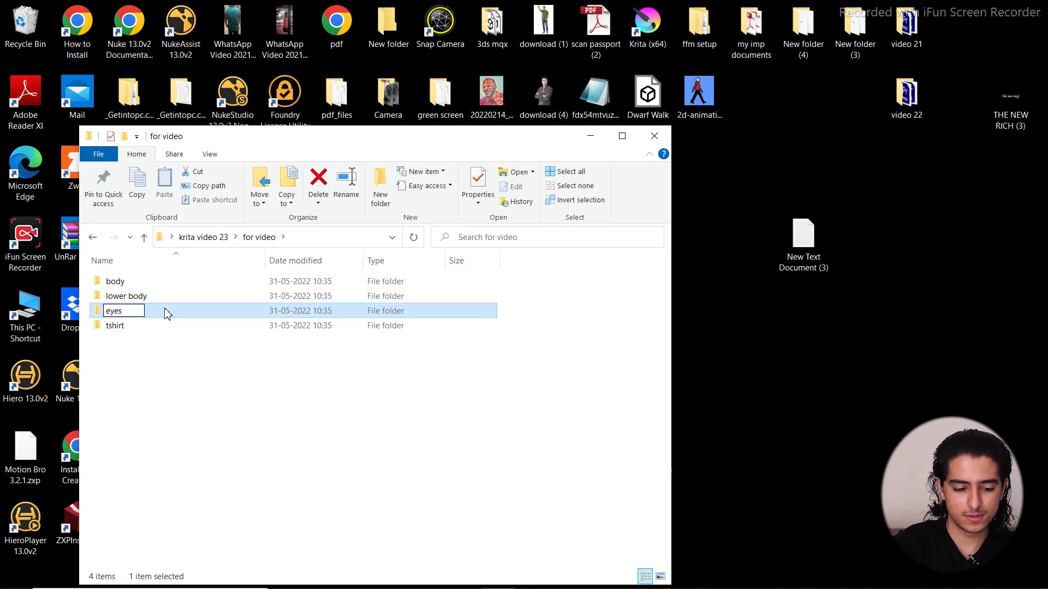
key("Return")
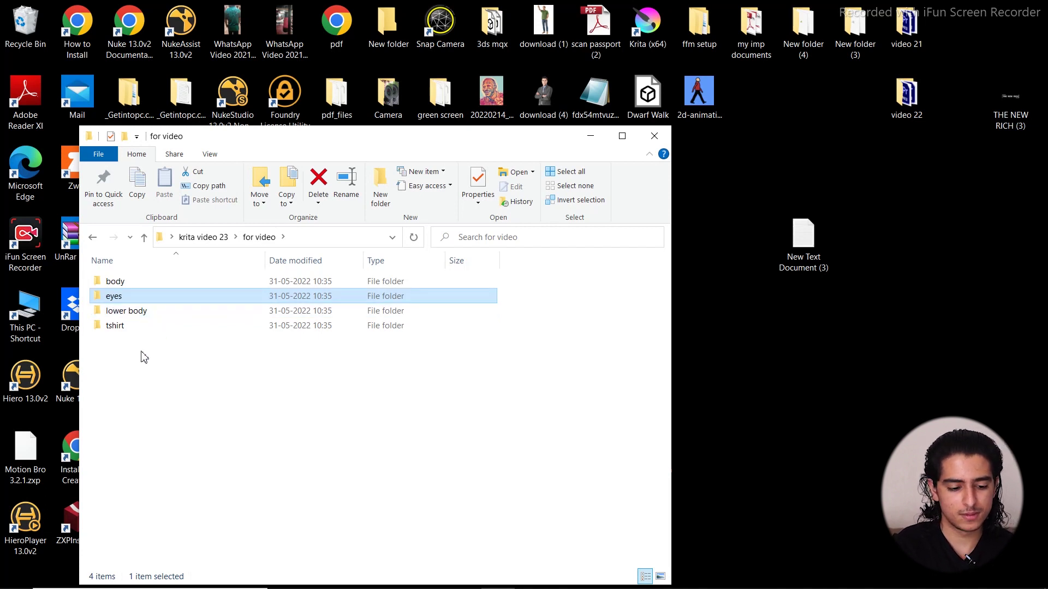
Add a folder named mouth props, then minimise the Explorer window
right_click(141, 352)
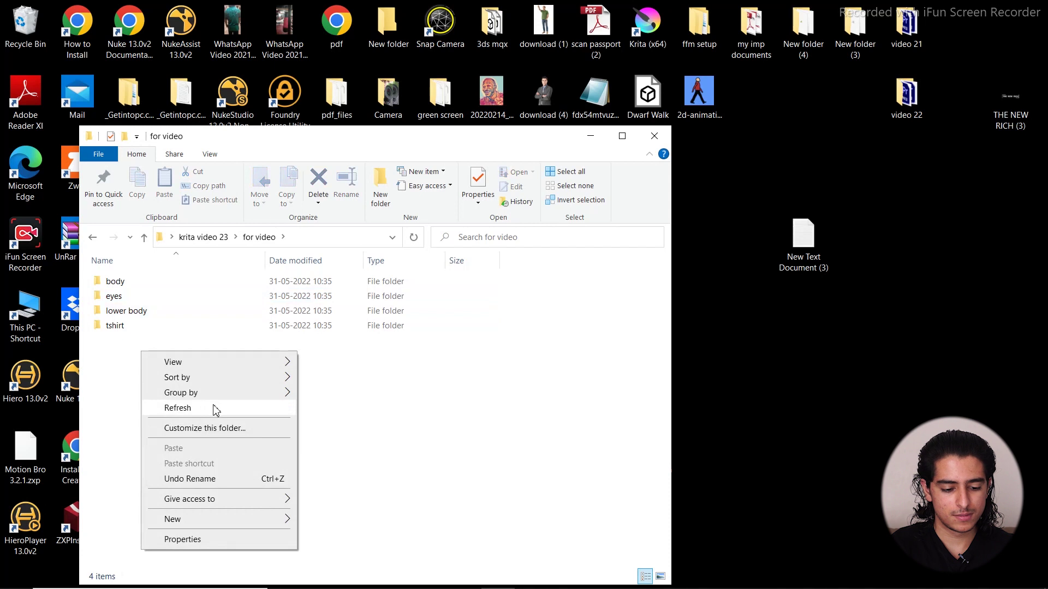
mouse_move(227, 519)
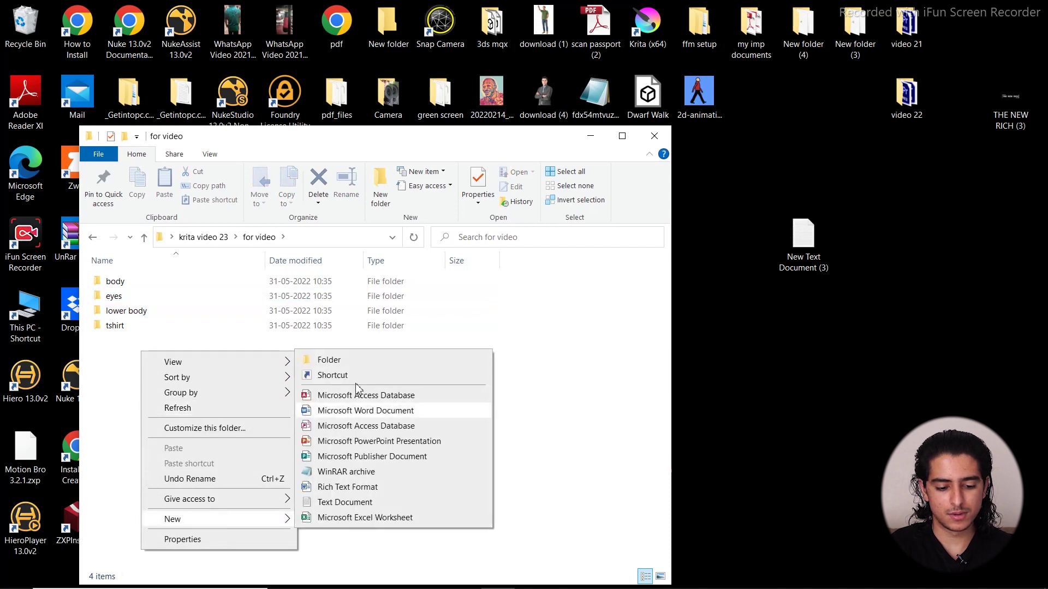
left_click(350, 360)
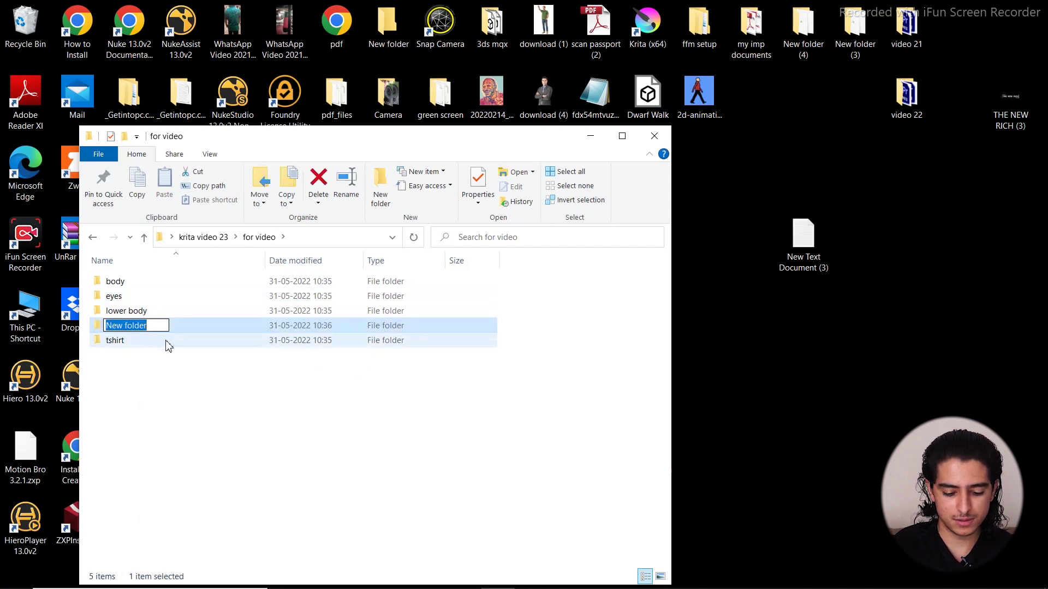
type("mouth p")
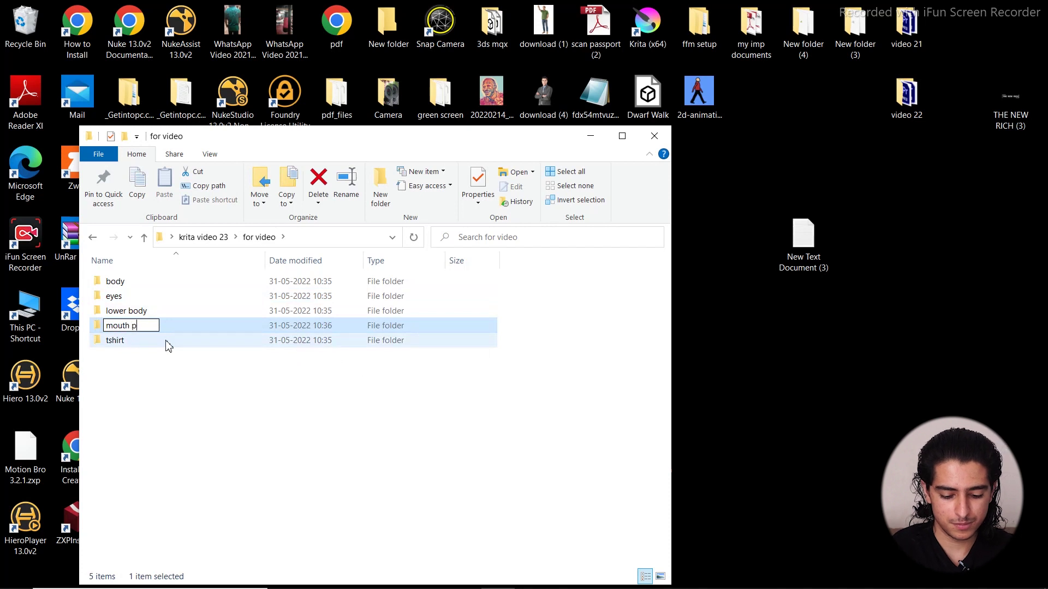
type("rop")
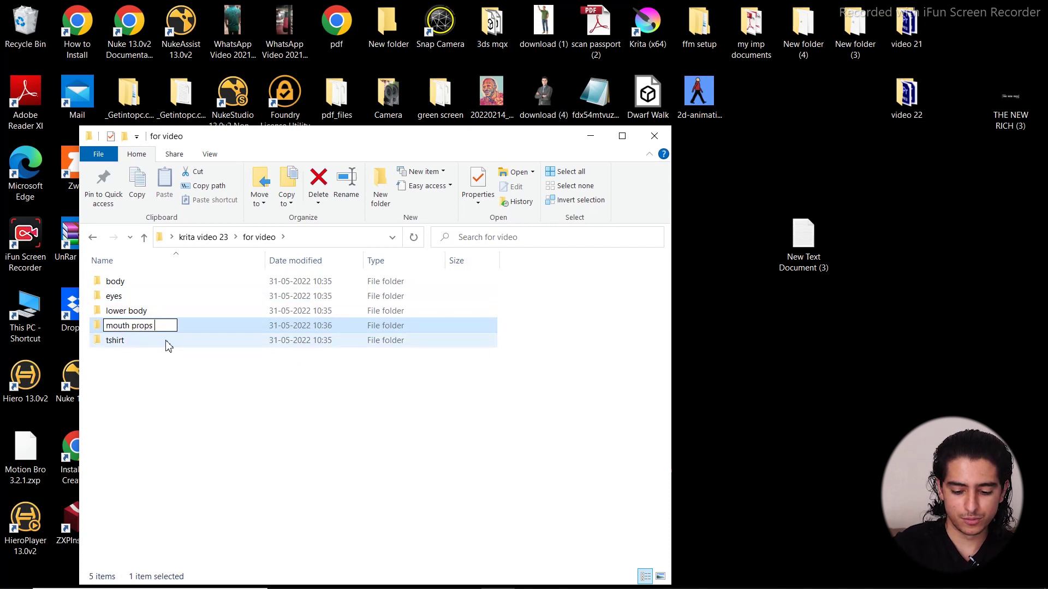
type("s")
key("Return")
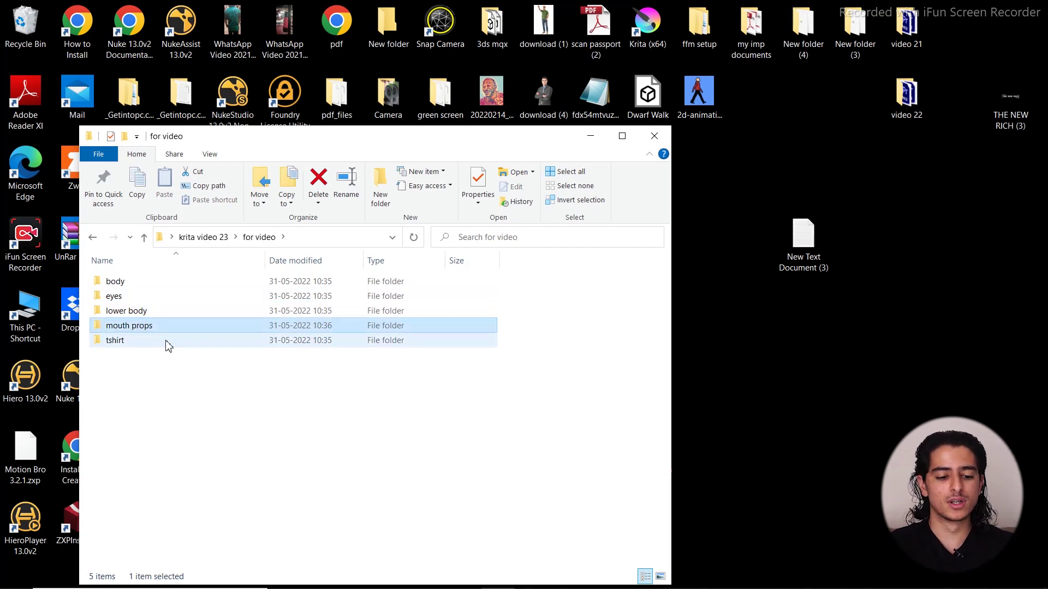
left_click(590, 136)
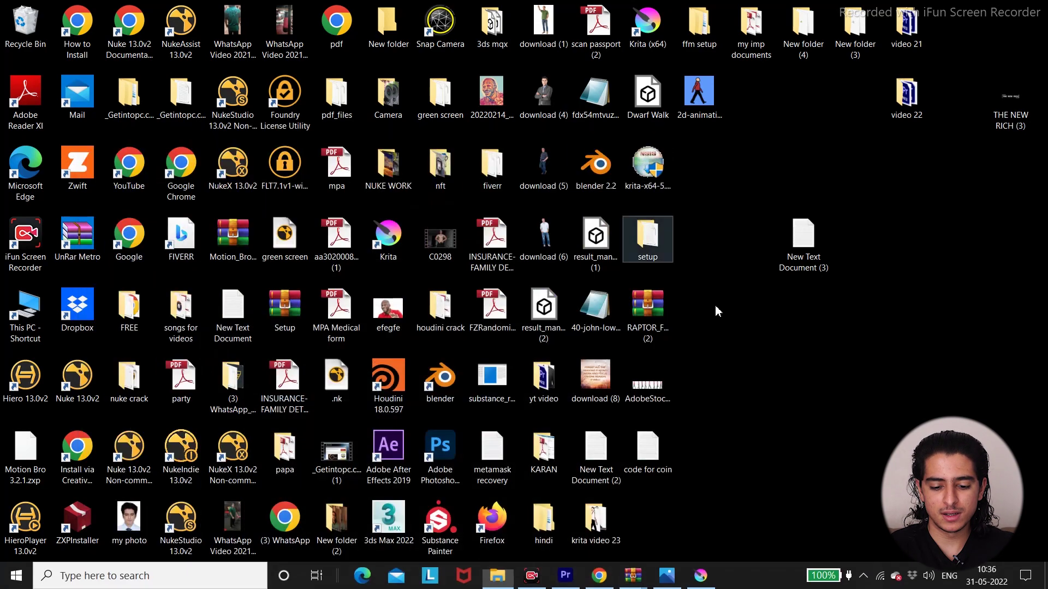
Restore Krita from the taskbar and play the 2d animation.kra walk cycle
left_click(696, 579)
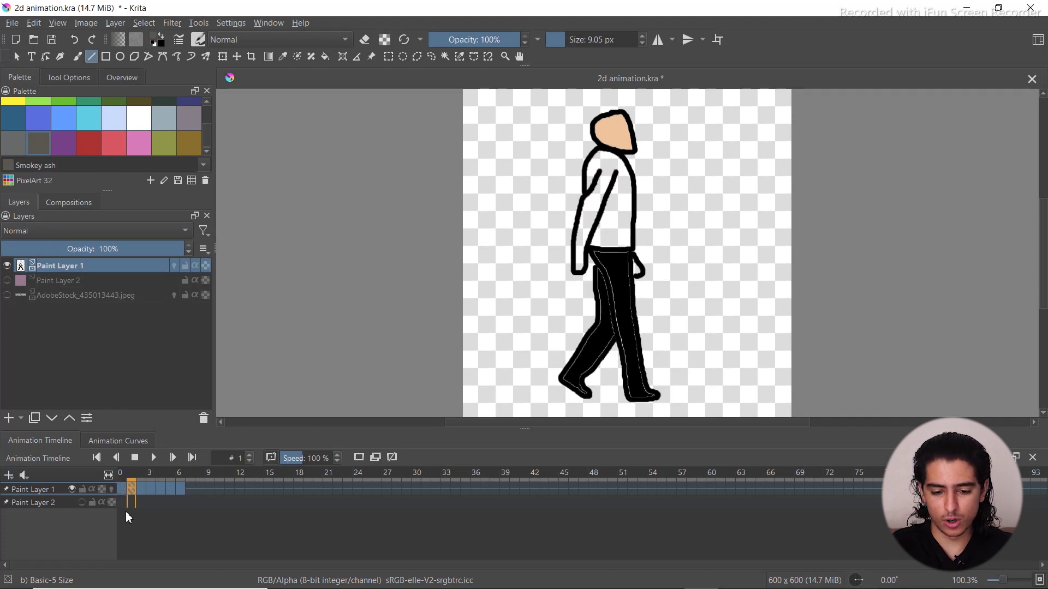
key("space")
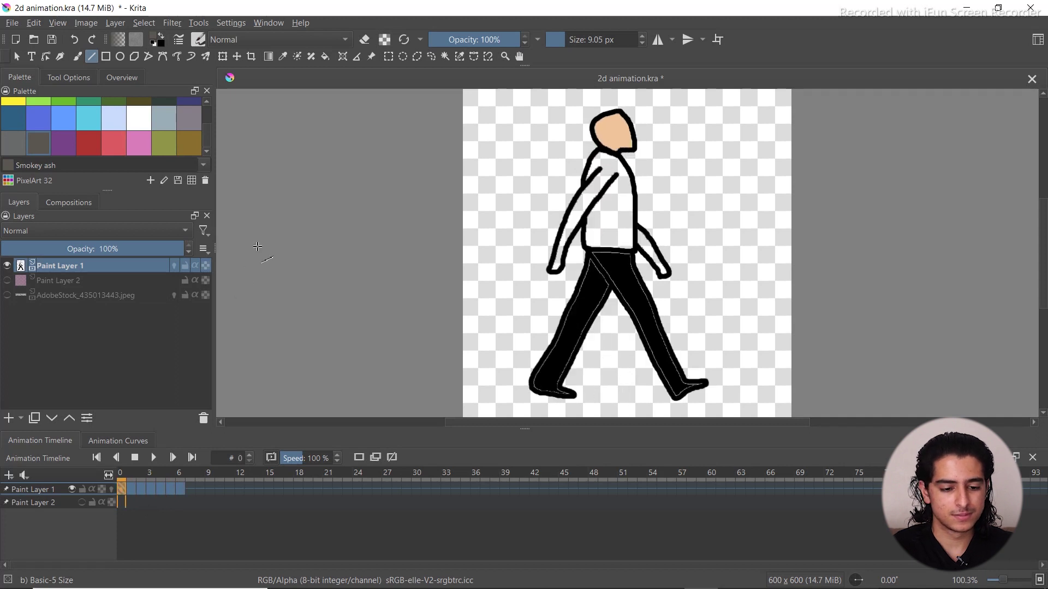
In File > Render Animation, set last frame 6, 9 FPS and GIF format
left_click(12, 22)
mouse_move(48, 67)
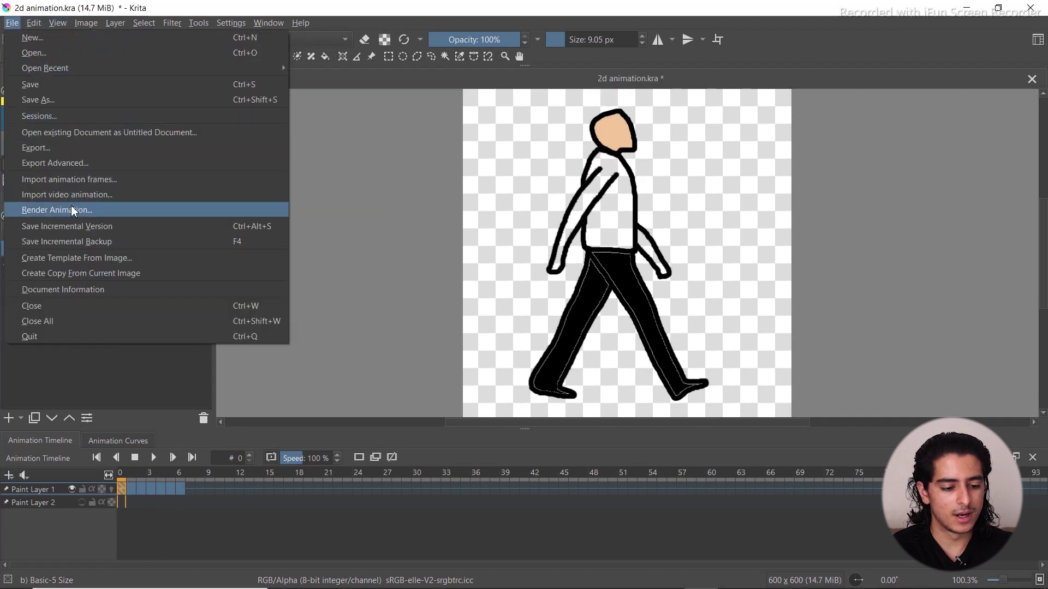
left_click(72, 211)
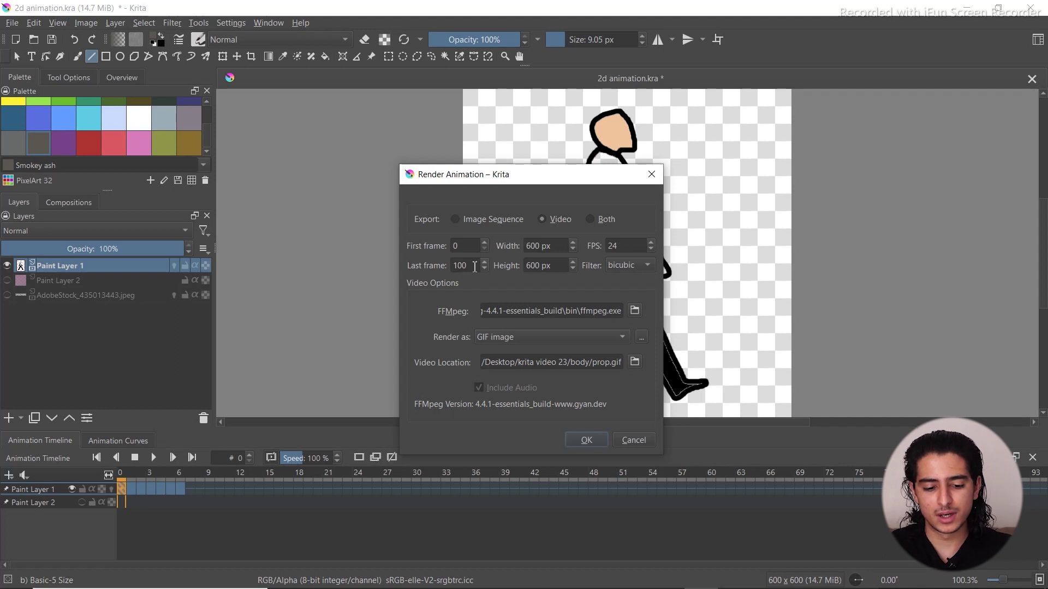
left_click(474, 266)
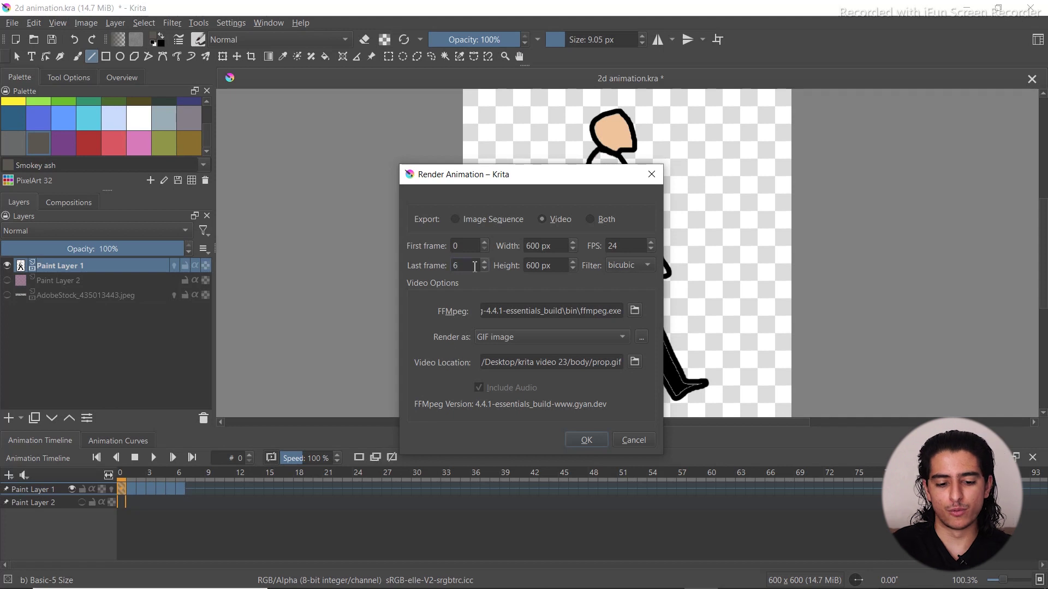
type("6")
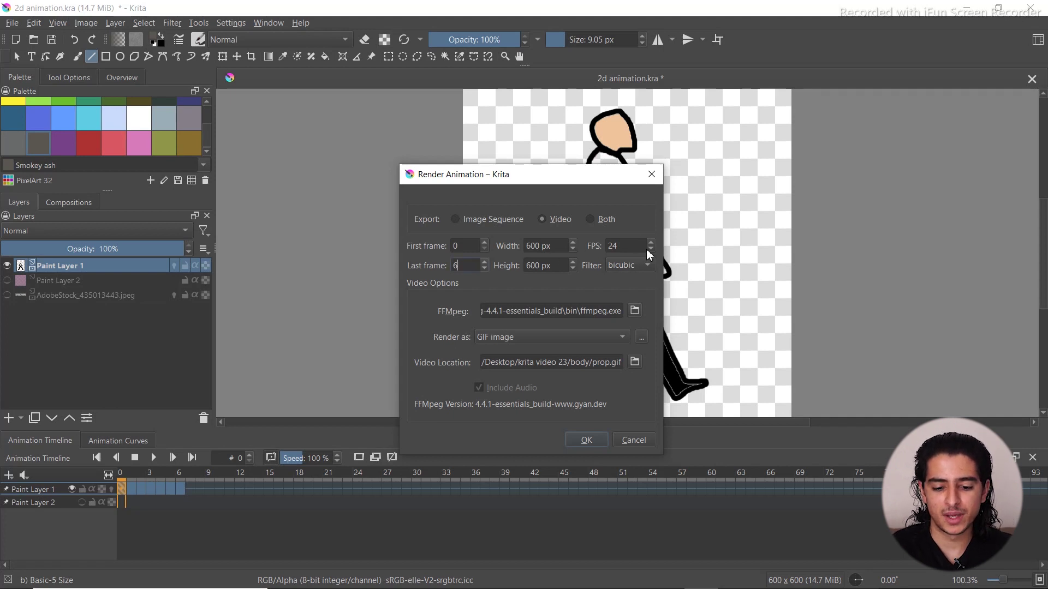
left_click(650, 250)
left_click(650, 250)
left_click(651, 250)
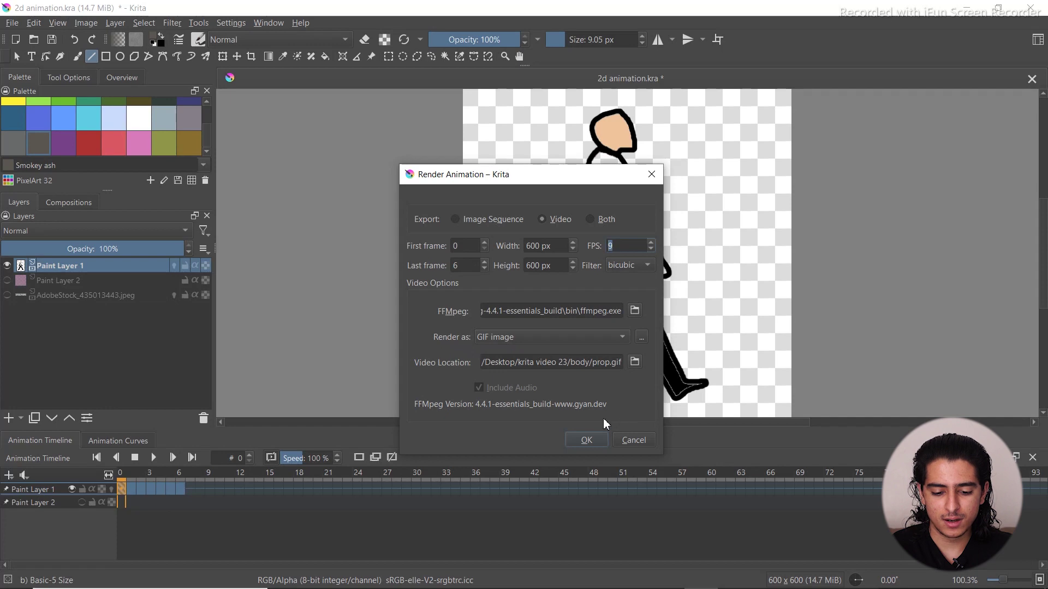
Set the output to krita video 23/for video/body/prop.gif and render the GIF
left_click(634, 361)
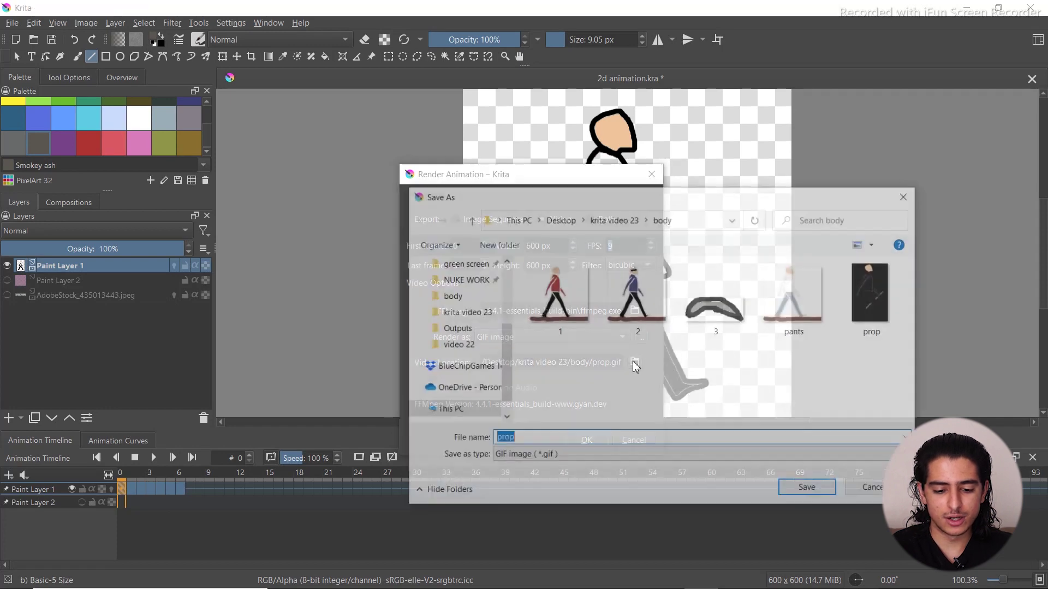
scroll(503, 349, "up", 3)
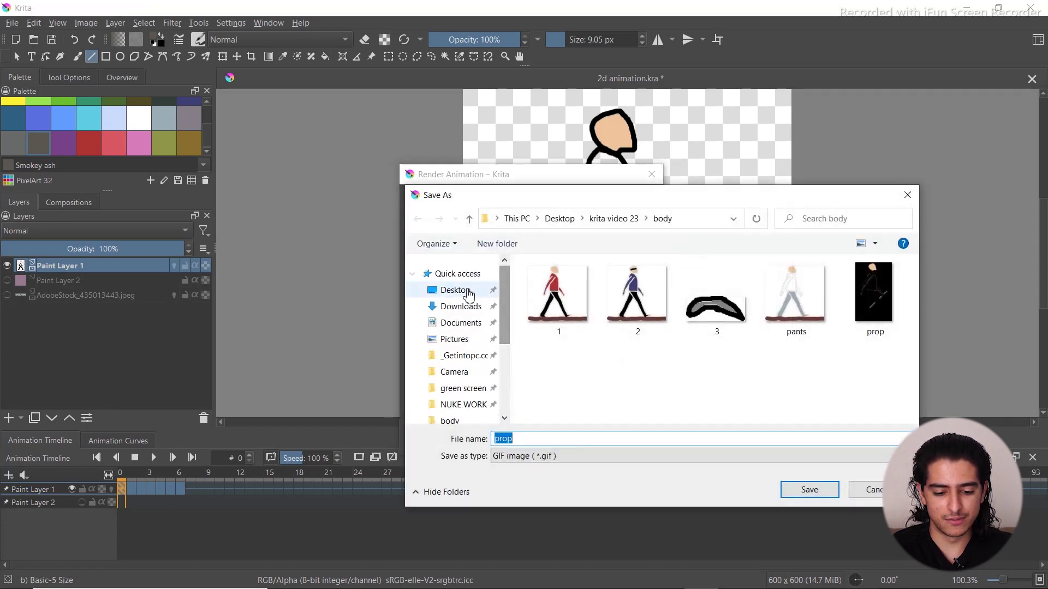
left_click(466, 292)
mouse_move(911, 286)
left_mouse_down()
mouse_move(913, 323)
mouse_move(915, 305)
left_mouse_up()
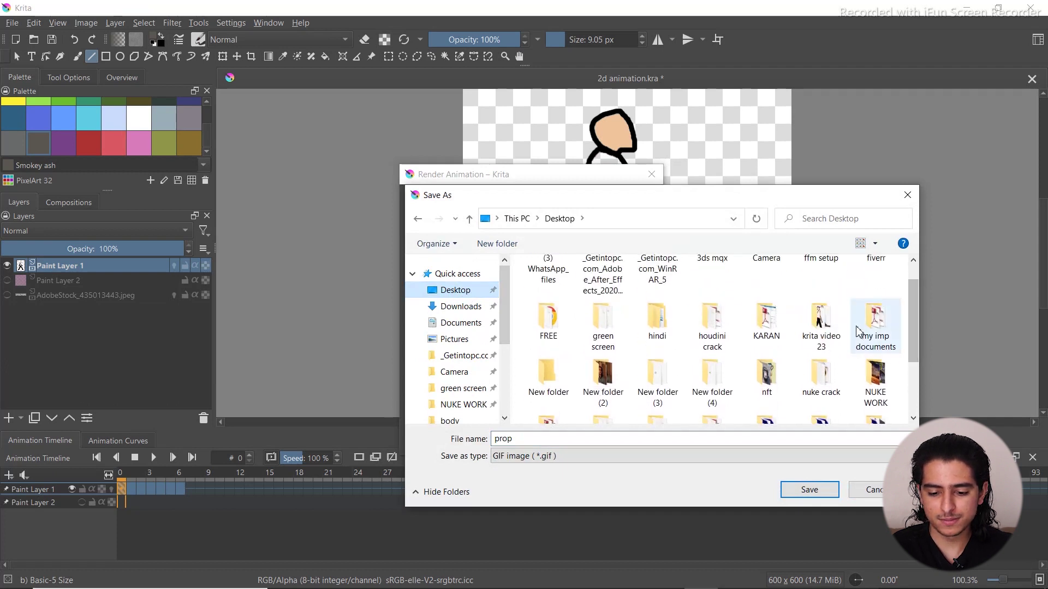
double_click(821, 322)
double_click(620, 298)
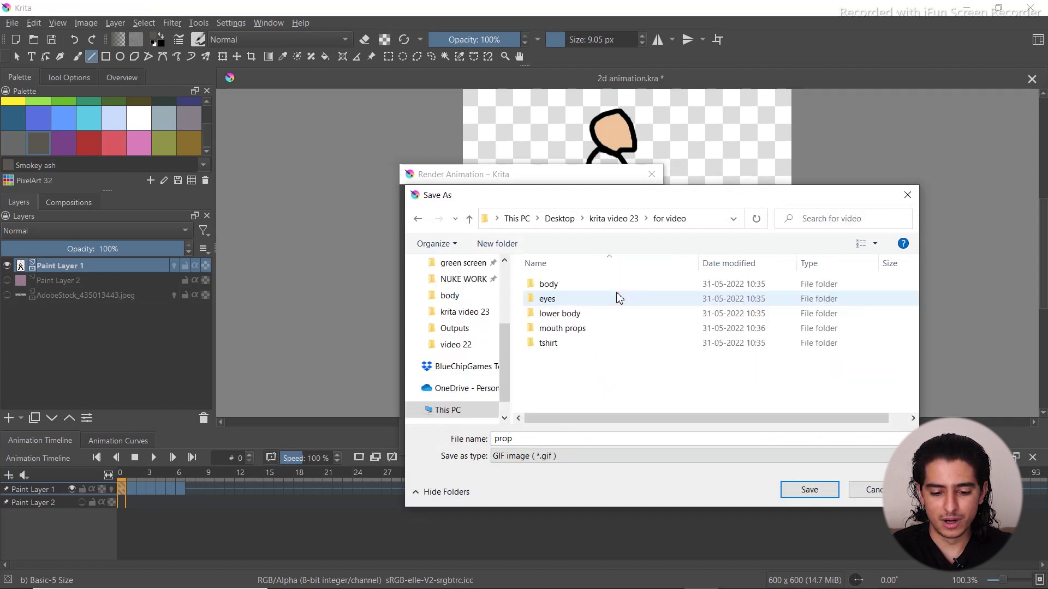
double_click(567, 284)
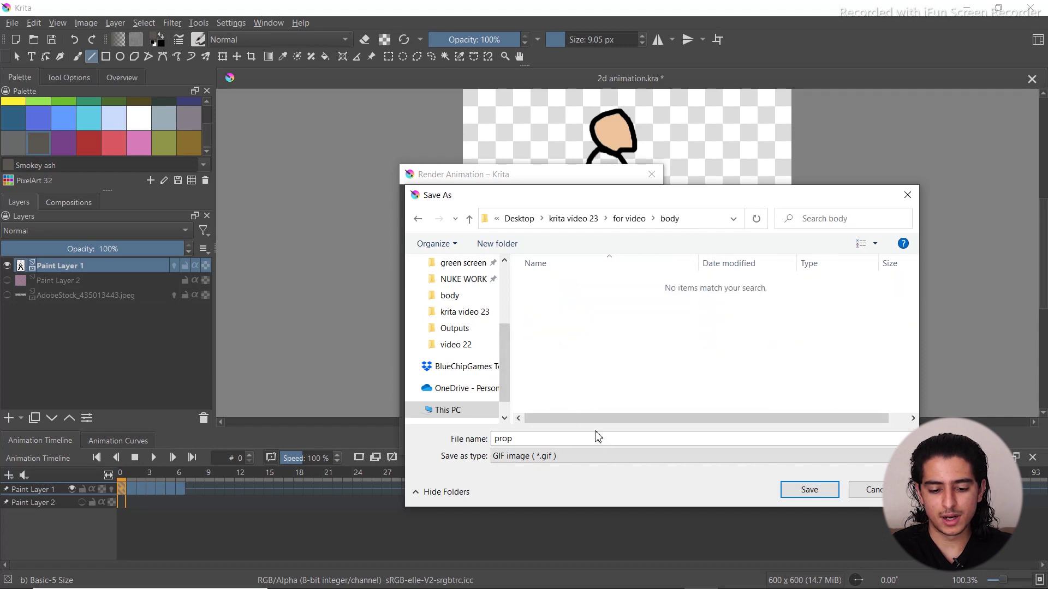
left_click(807, 489)
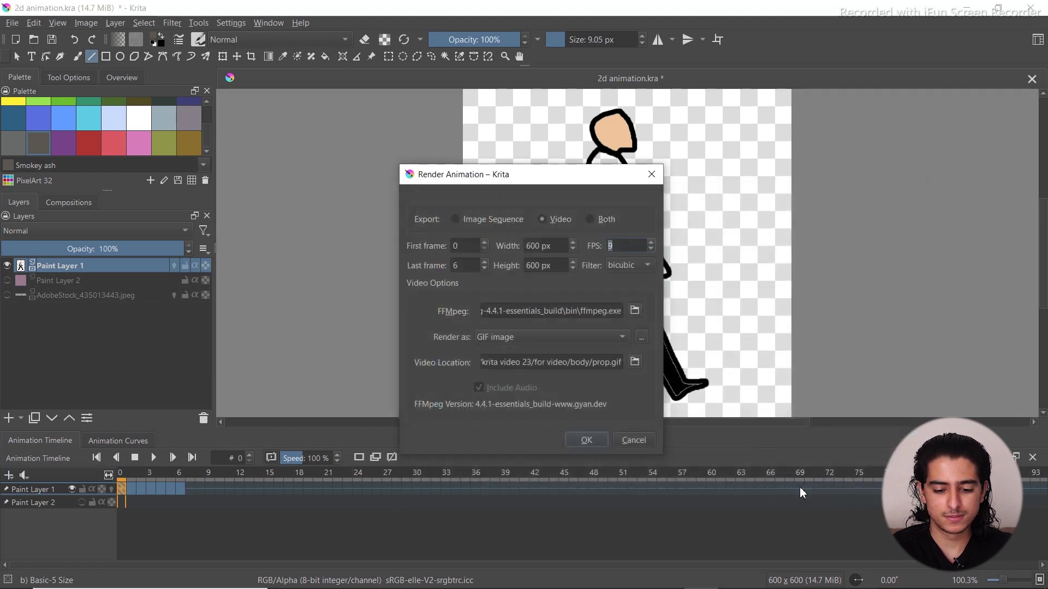
left_click(594, 443)
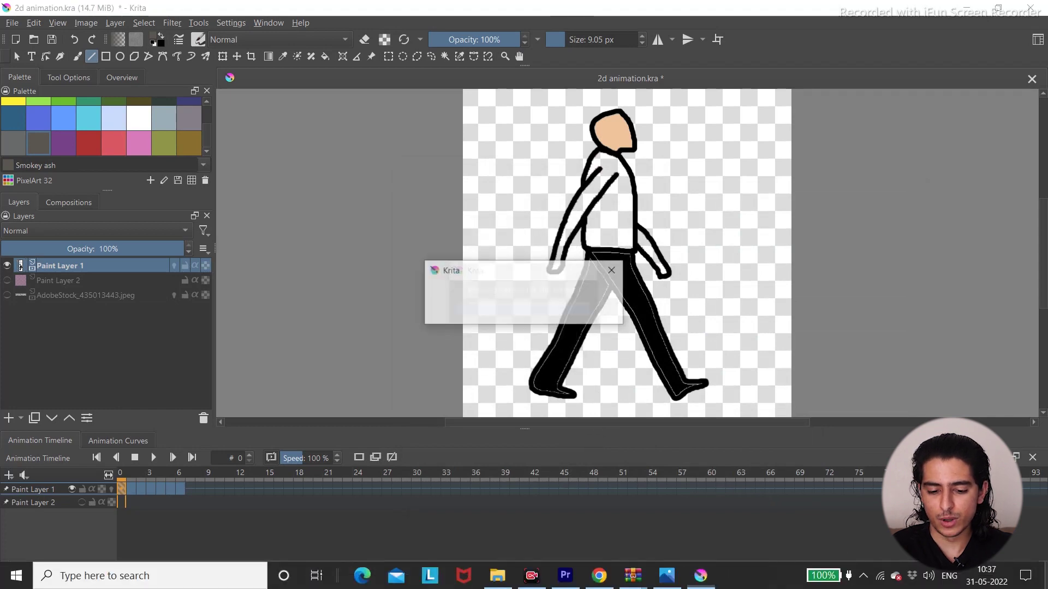
In Explorer, open for video > body and preview prop.gif in Photos, then close it
key("alt+Tab")
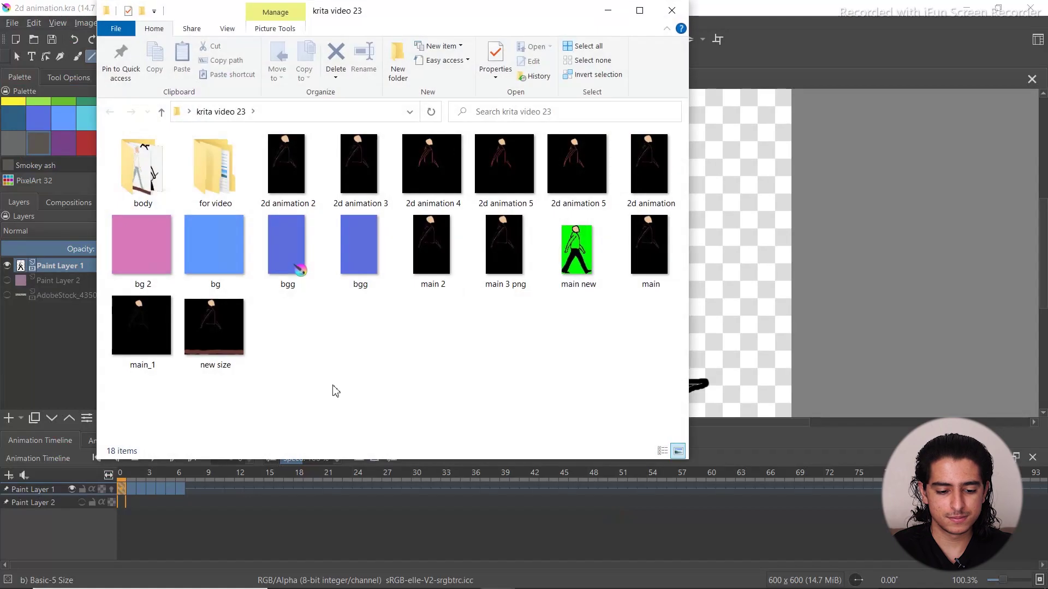
double_click(215, 158)
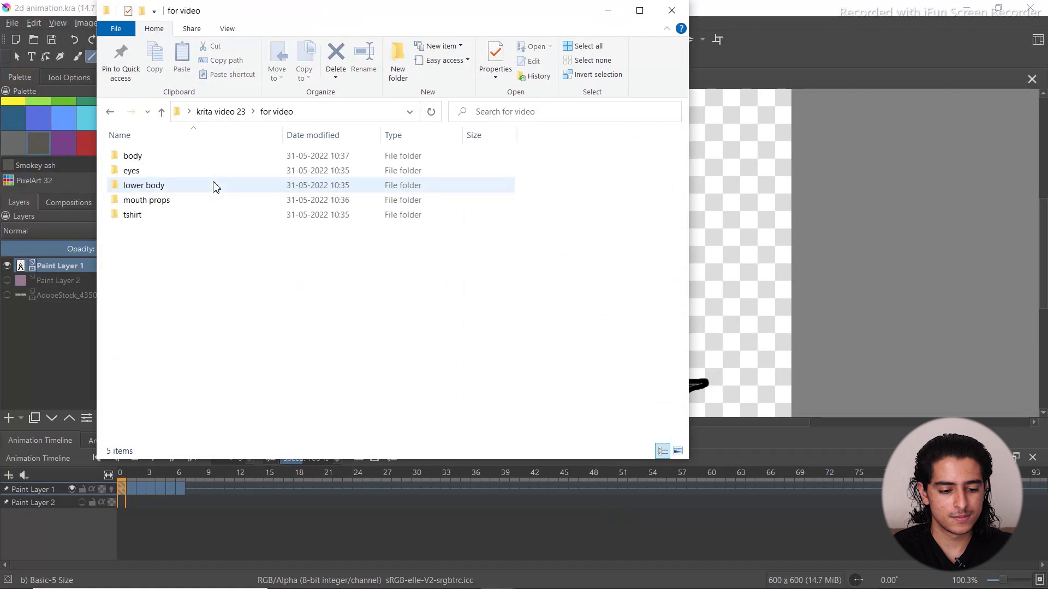
double_click(166, 156)
left_click(168, 172)
double_click(168, 170)
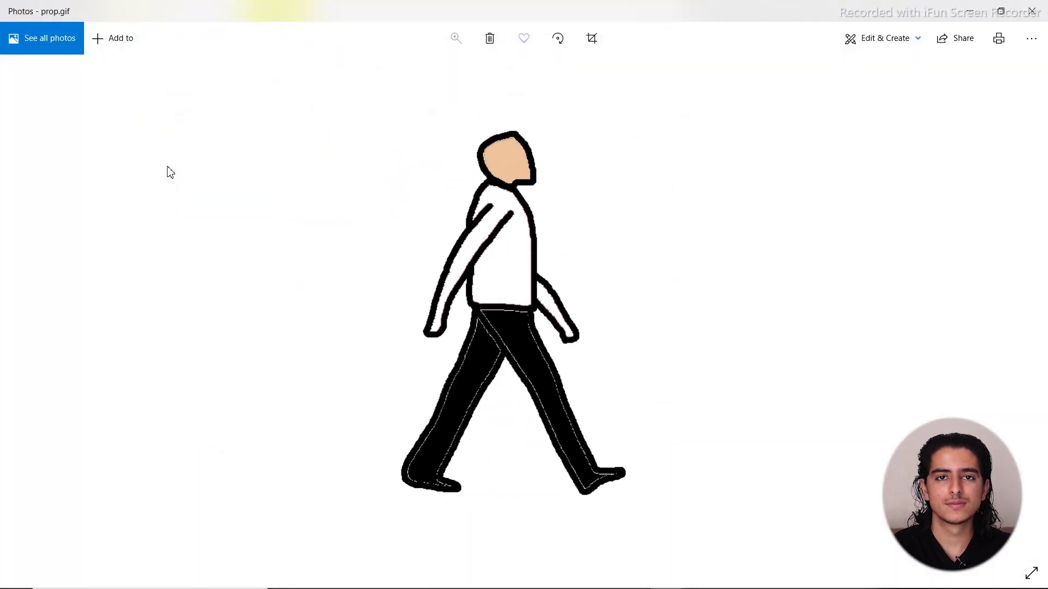
left_click(1032, 11)
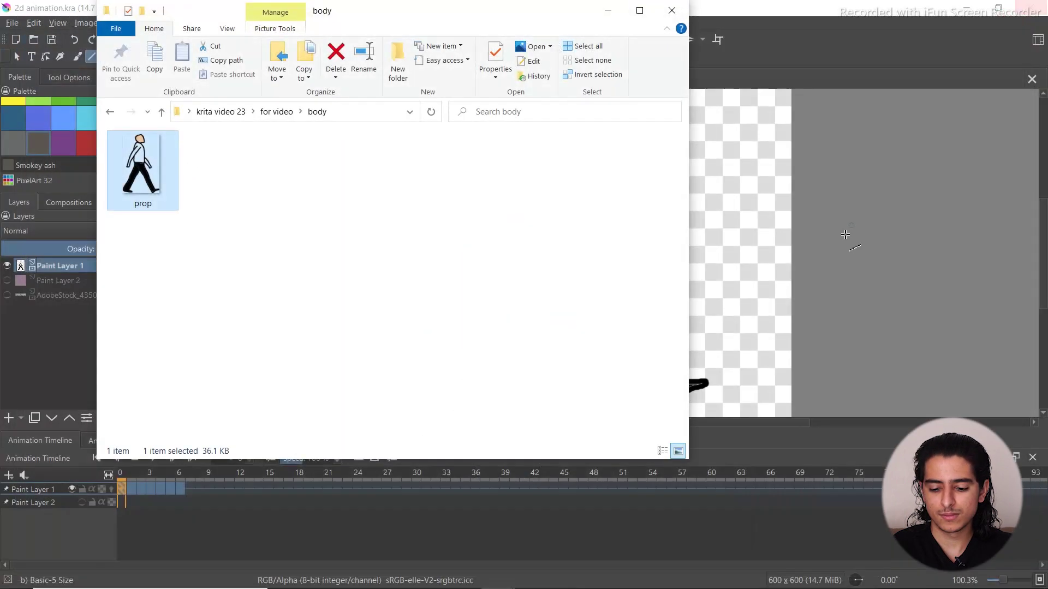
Close Explorer and set up an Oiled cedar brush of about 39 px
left_click(672, 8)
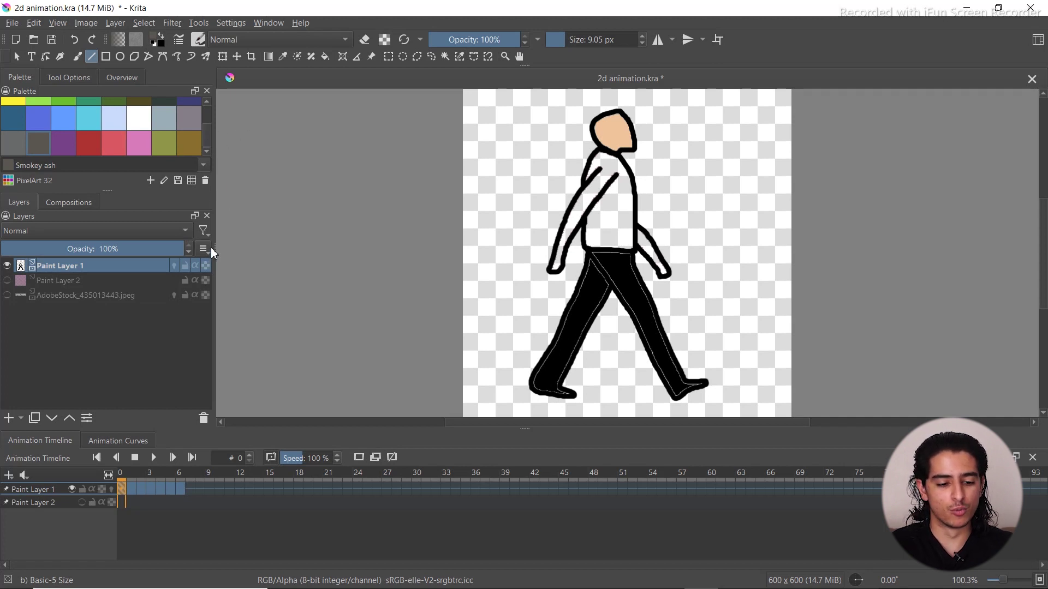
left_click_drag(211, 141, 210, 118)
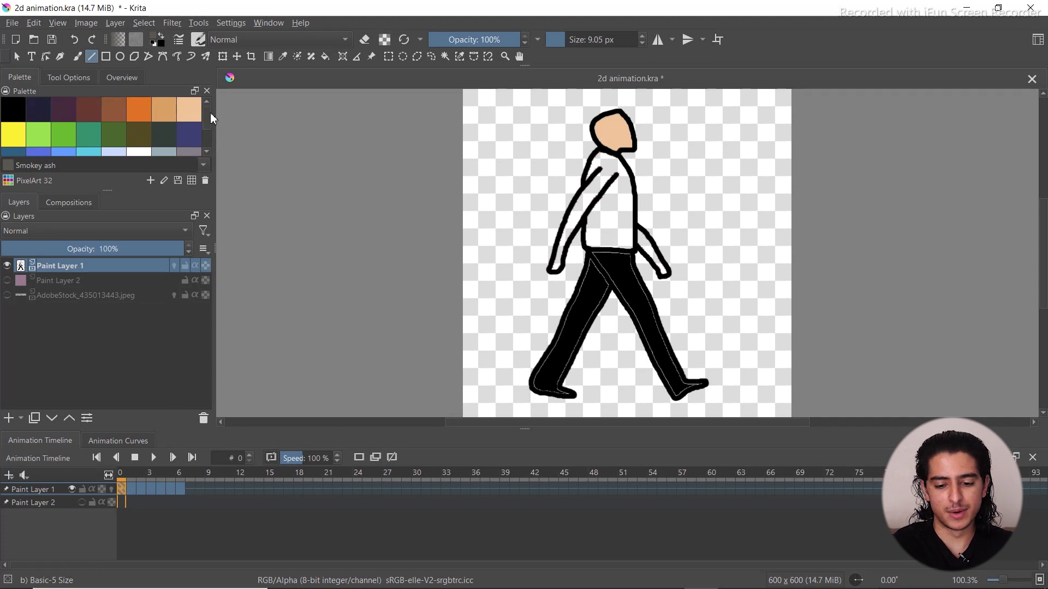
left_click(83, 109)
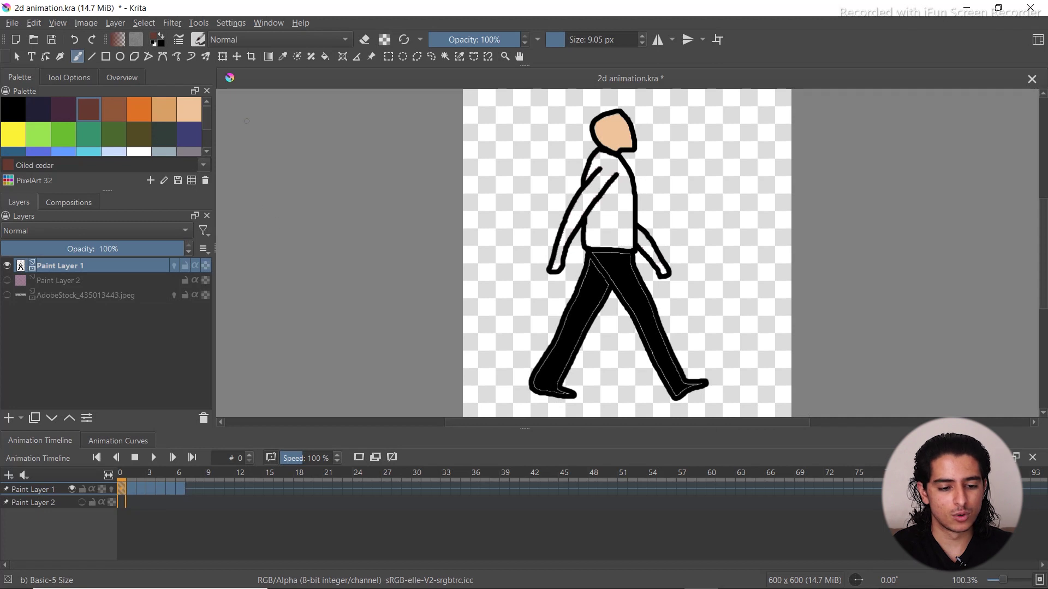
left_click_drag(567, 37, 577, 48)
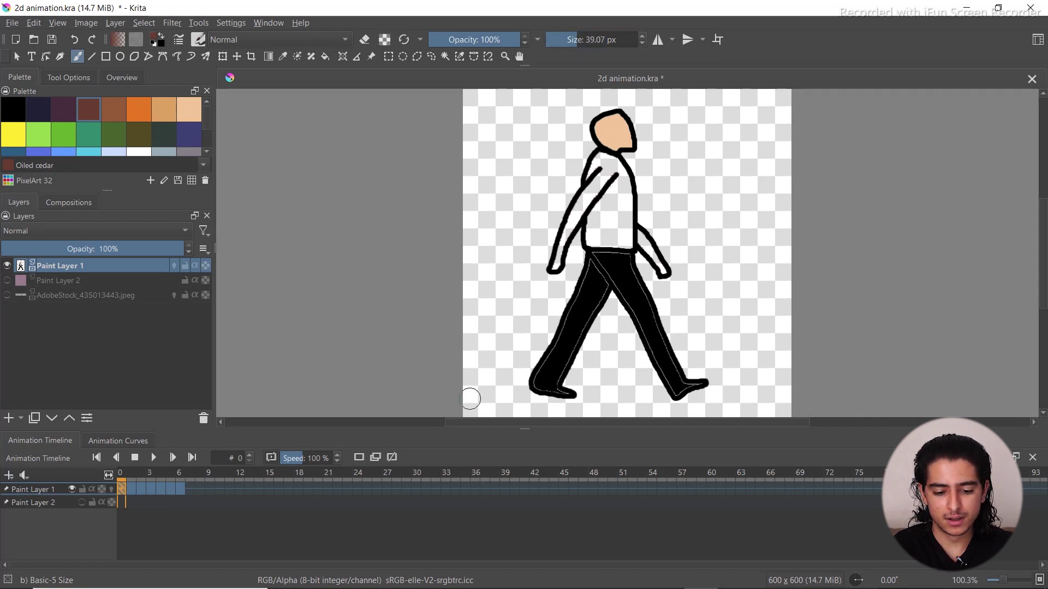
Paint a brown ground strip along the canvas bottom on each successive frame
left_click_drag(473, 397, 780, 397)
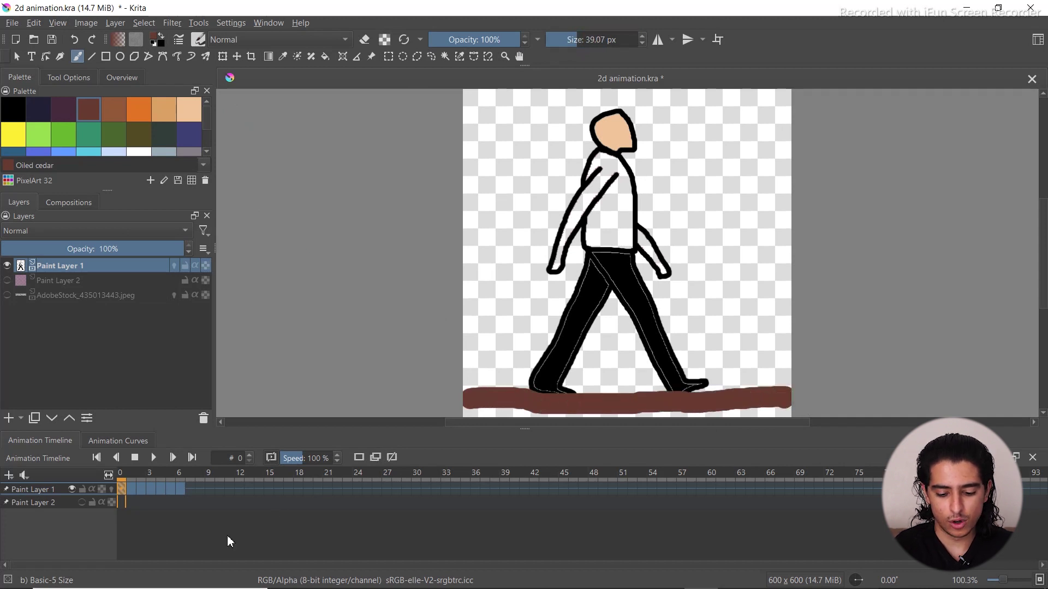
key("period")
mouse_move(472, 397)
left_mouse_down()
mouse_move(785, 397)
mouse_move(622, 405)
mouse_move(779, 401)
left_mouse_up()
key("period")
key("period")
left_click_drag(473, 403, 780, 400)
key("period")
mouse_move(478, 399)
left_mouse_down()
mouse_move(804, 400)
mouse_move(564, 399)
mouse_move(792, 400)
left_mouse_up()
key("period")
key("period")
key("period")
key("comma")
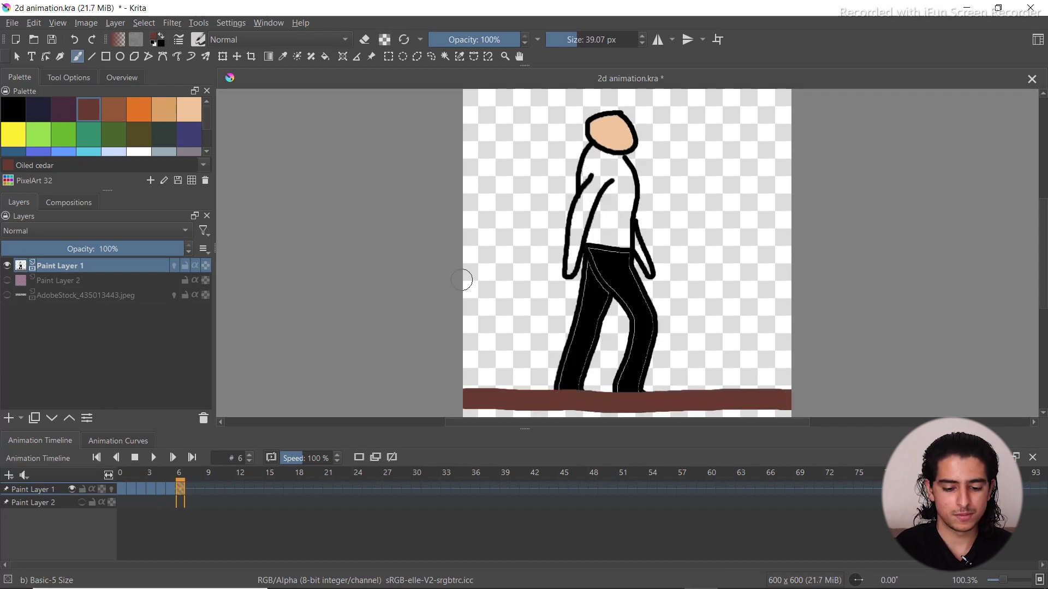
Reopen Render Animation and set the frame rate to 9 FPS
left_click(14, 23)
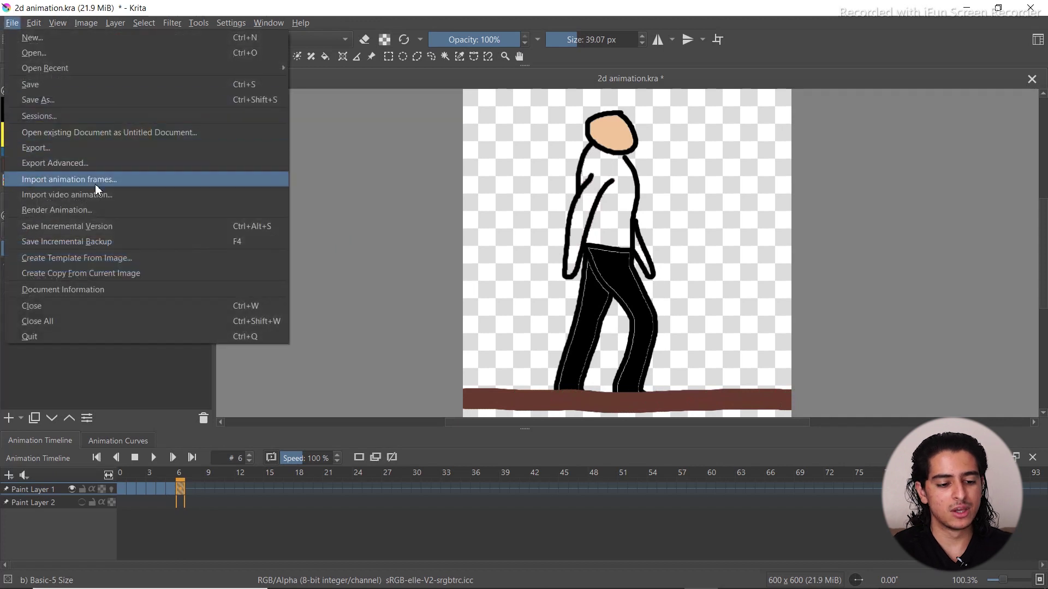
left_click(60, 210)
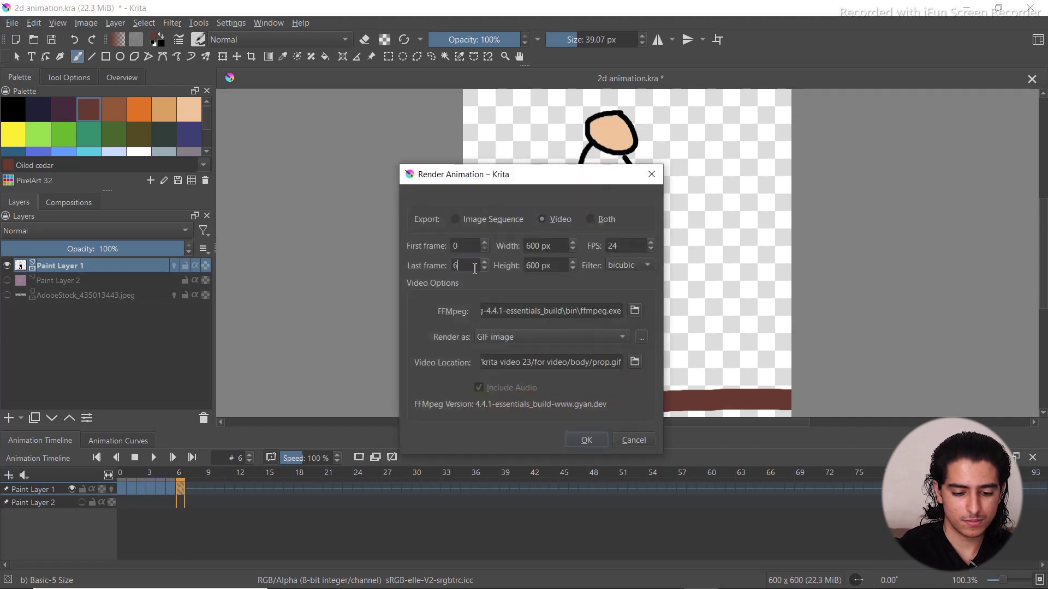
left_click(651, 250)
left_click(651, 250)
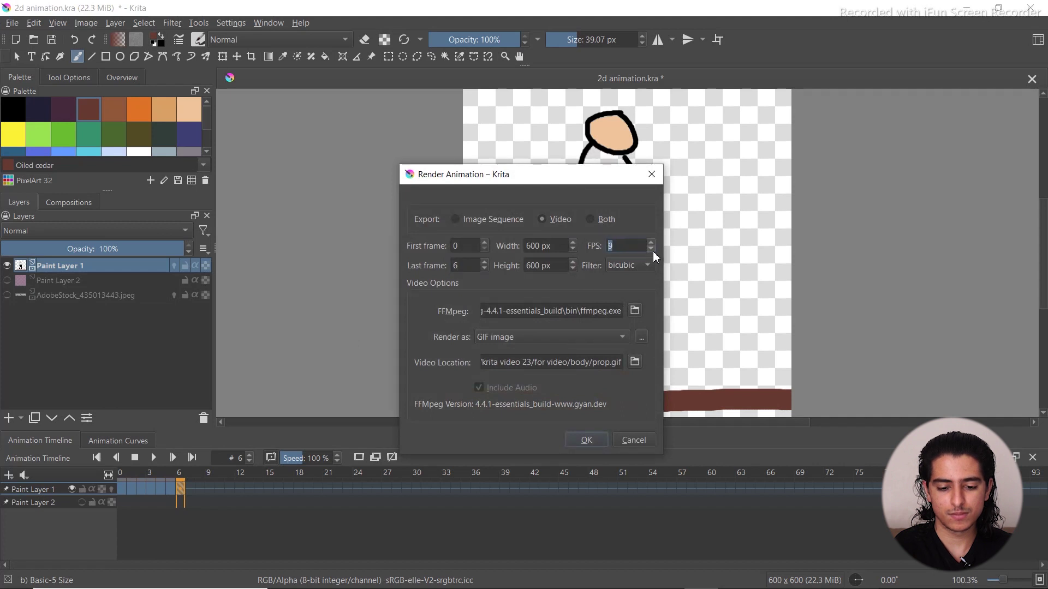
Overwrite for video/body/prop.gif with the grounded animation and render it
left_click(633, 362)
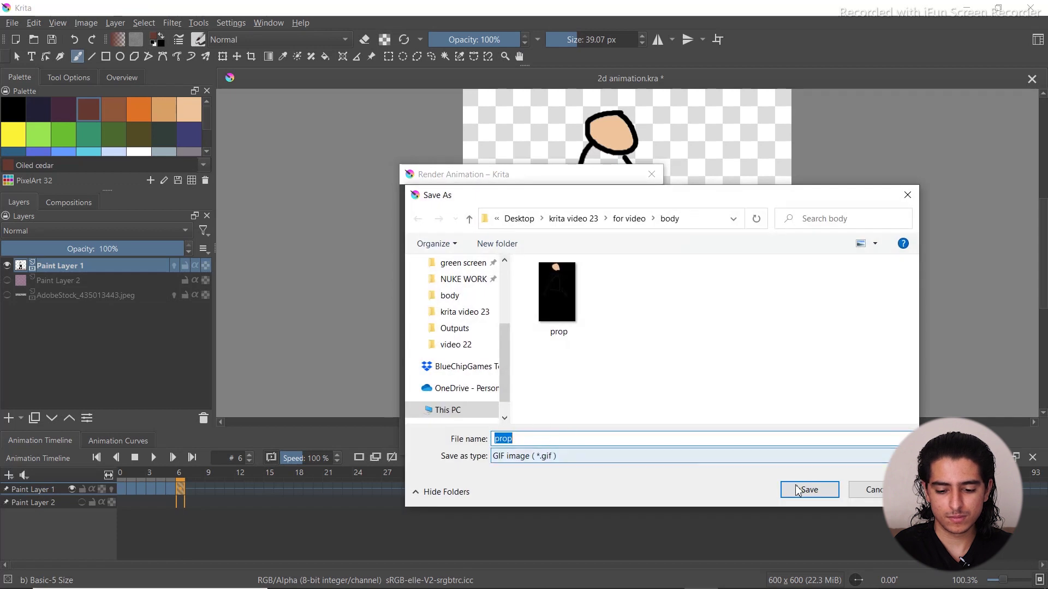
scroll(507, 394, "up", 10)
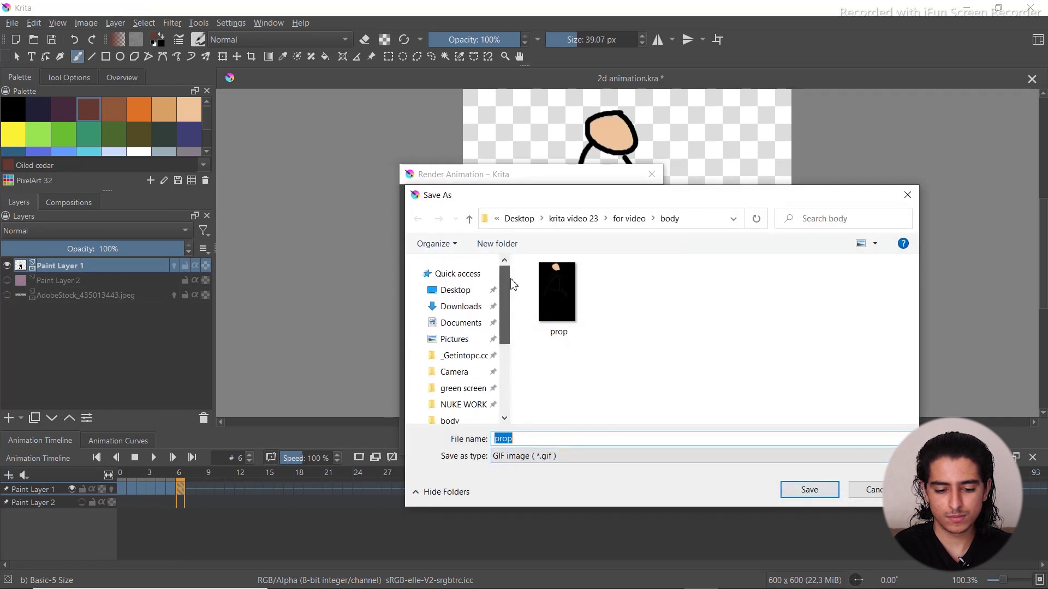
left_click(461, 291)
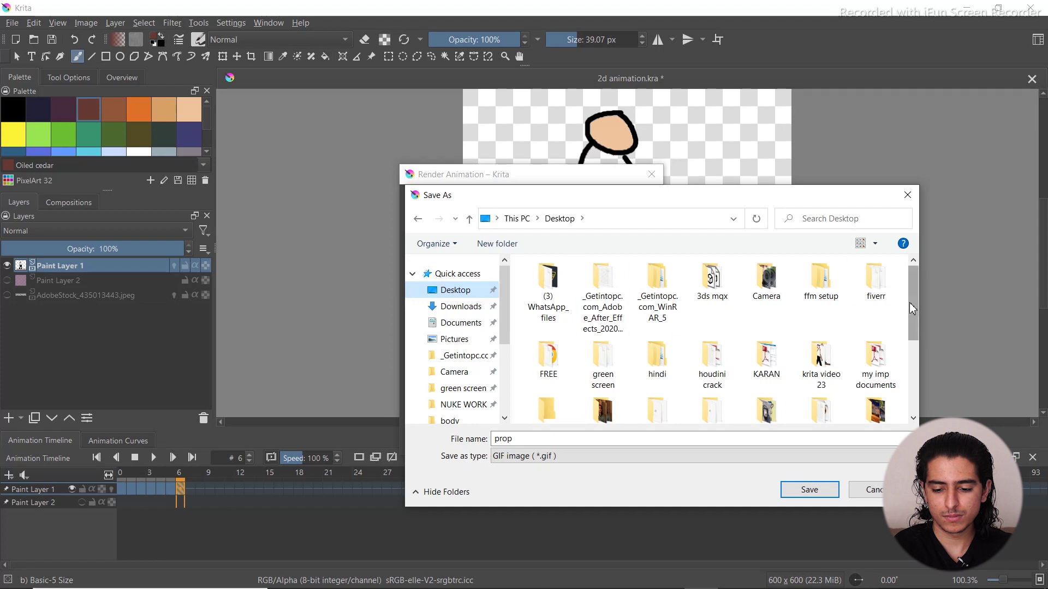
scroll(830, 319, "down", 2)
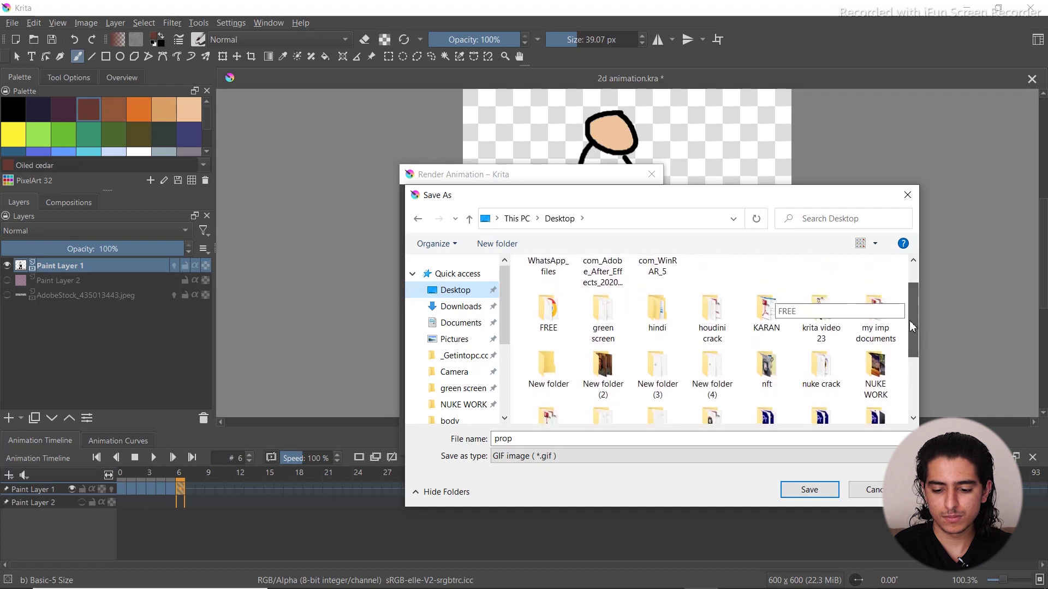
double_click(830, 318)
double_click(590, 283)
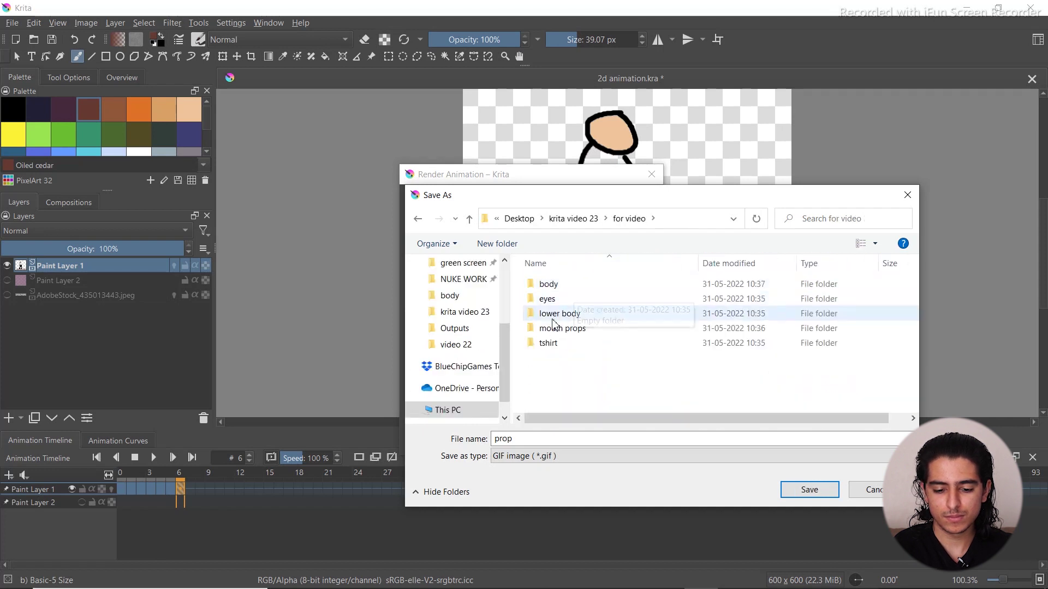
double_click(595, 285)
double_click(580, 289)
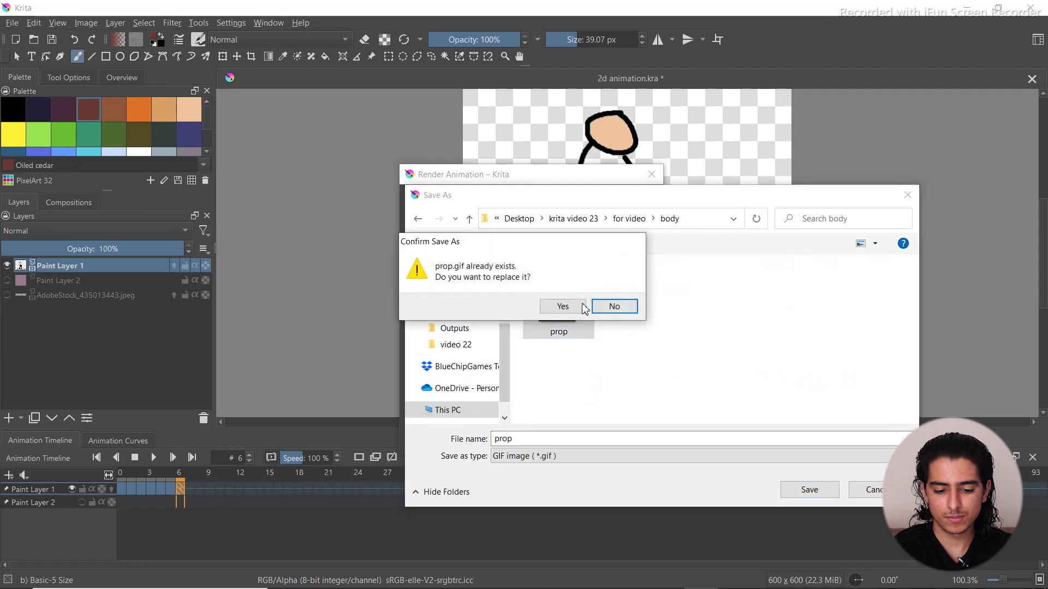
left_click(578, 308)
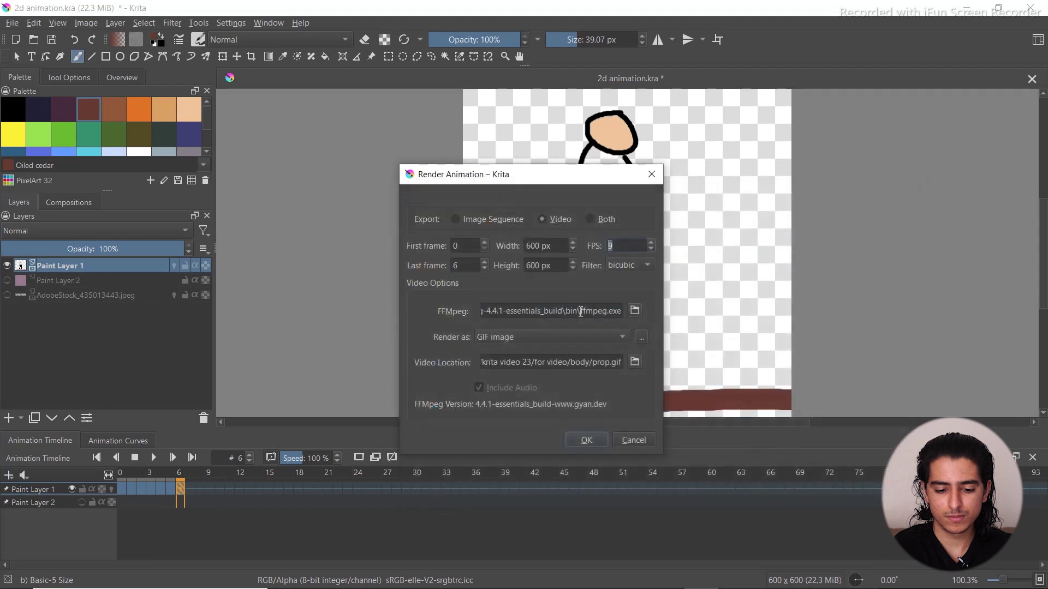
left_click(586, 440)
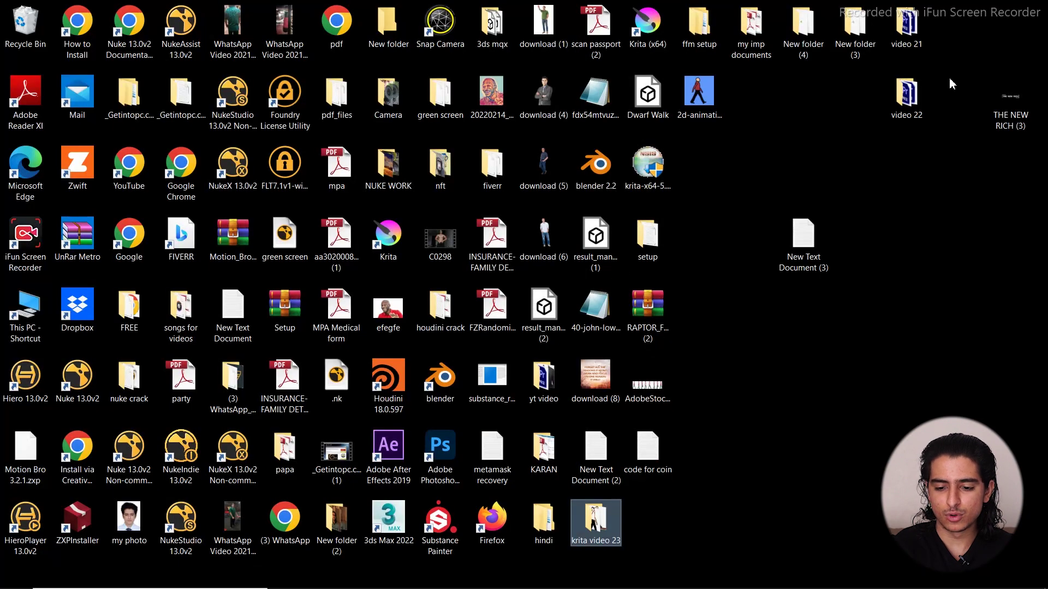
left_click(907, 112)
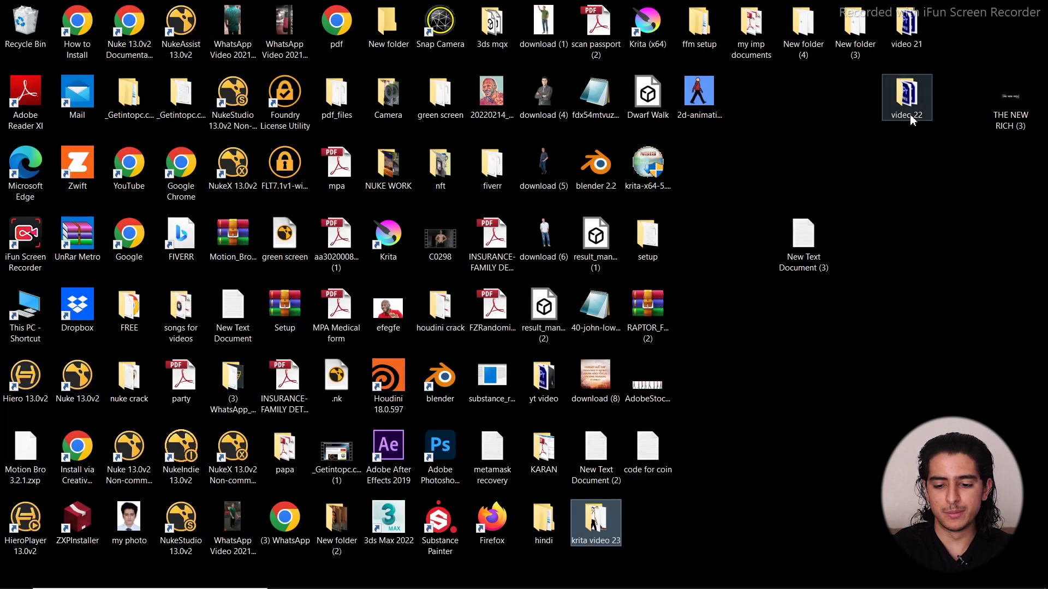
double_click(595, 527)
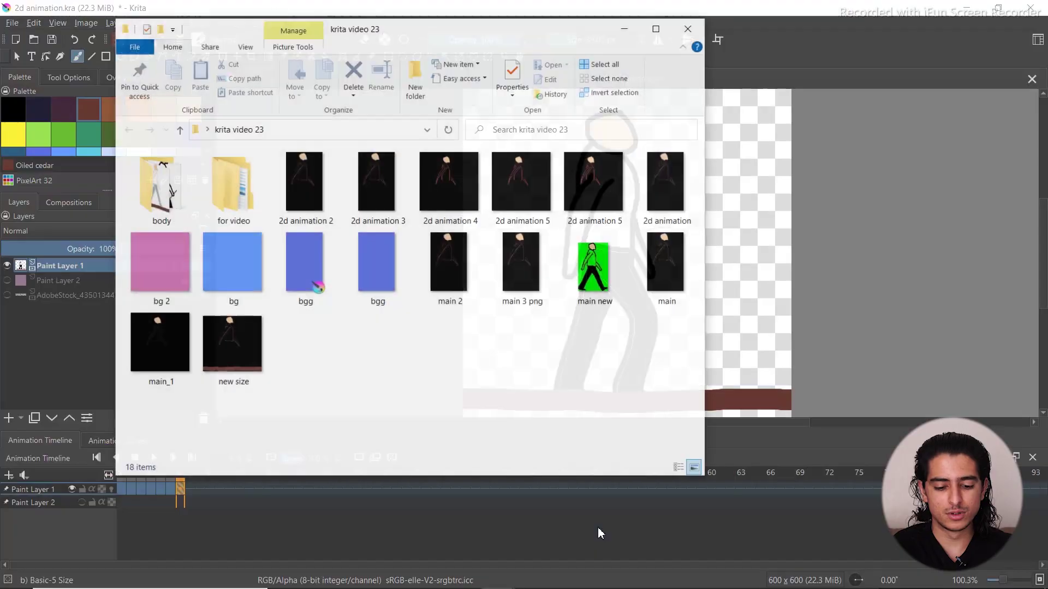
double_click(233, 188)
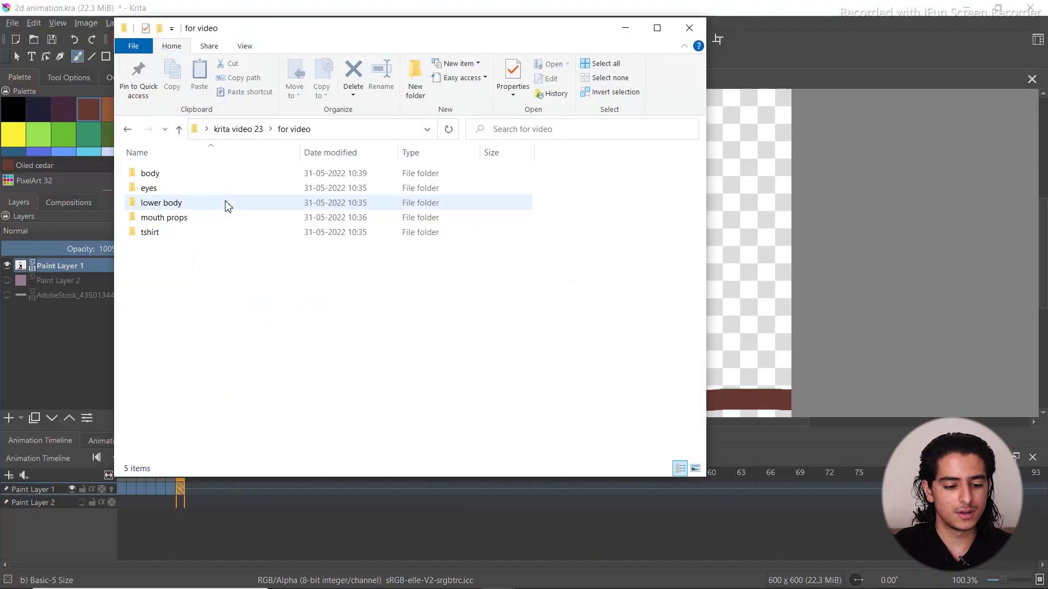
double_click(178, 180)
double_click(175, 211)
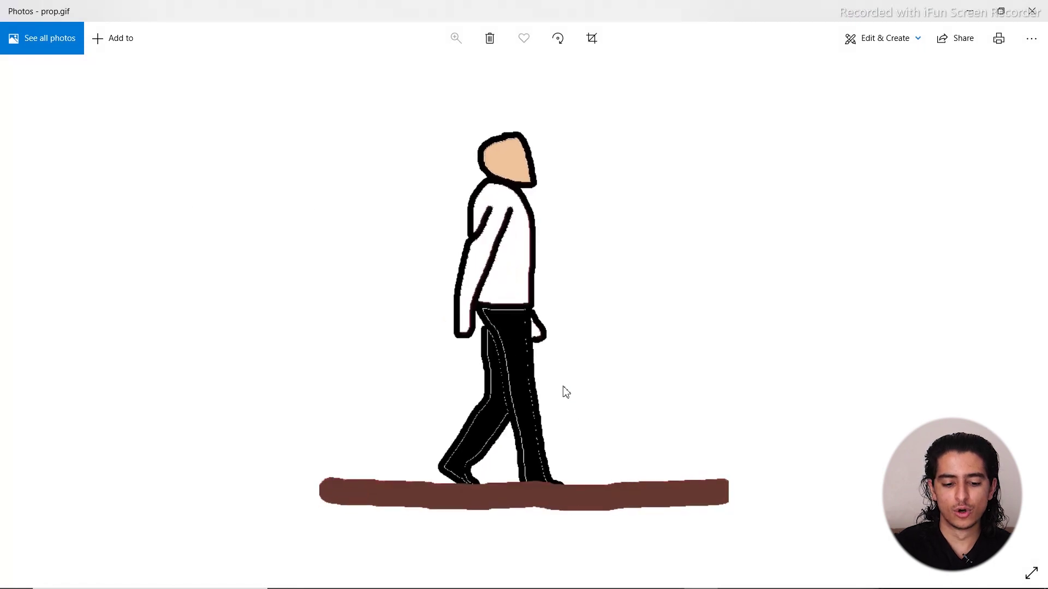
left_click(1031, 11)
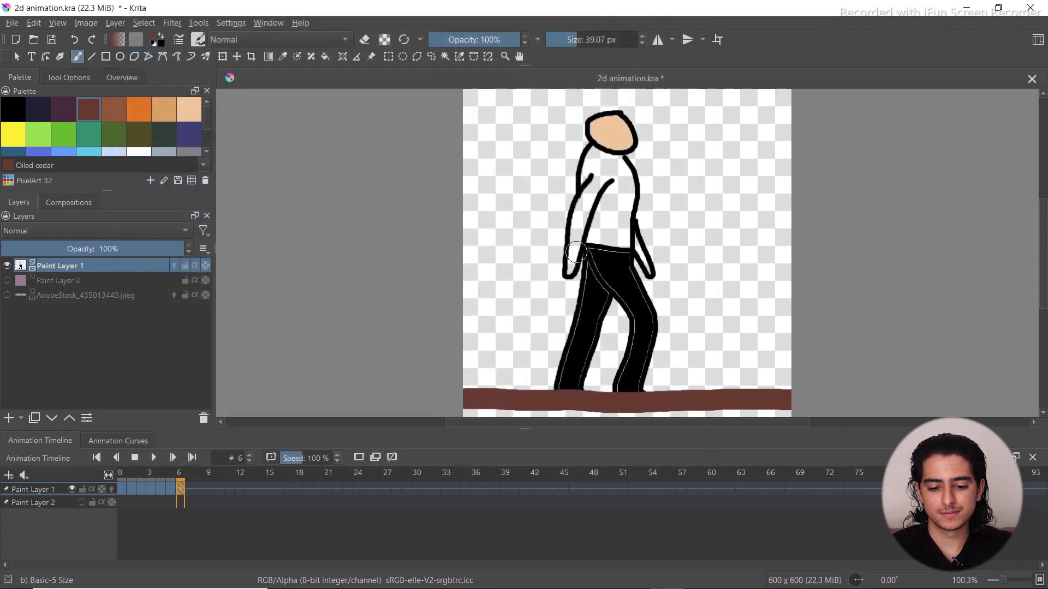
left_click(688, 28)
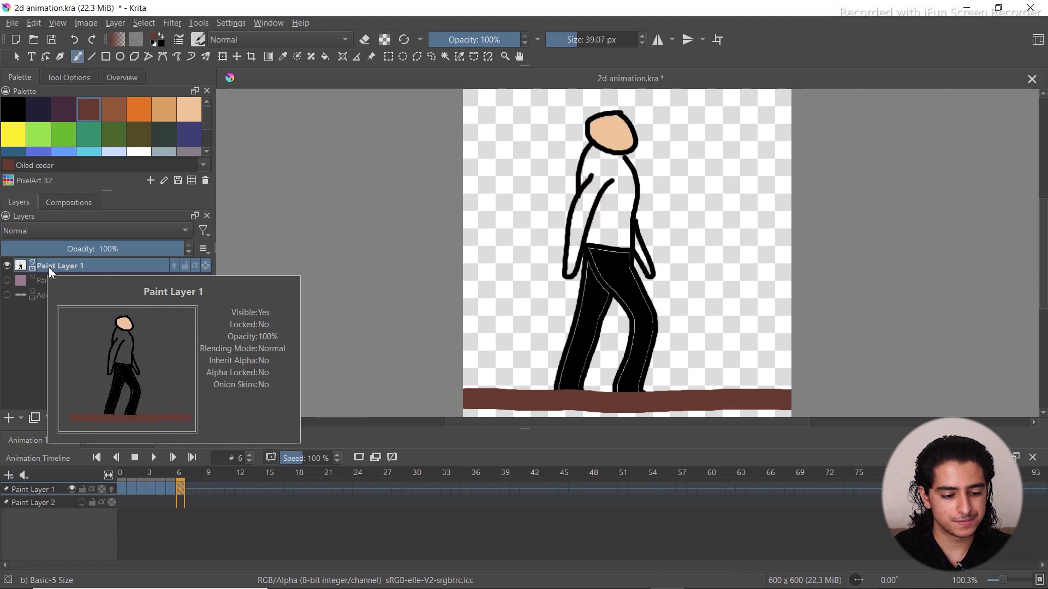
Duplicate Paint Layer 1 with Ctrl+J into four identical walk-animation layers
mouse_move(51, 281)
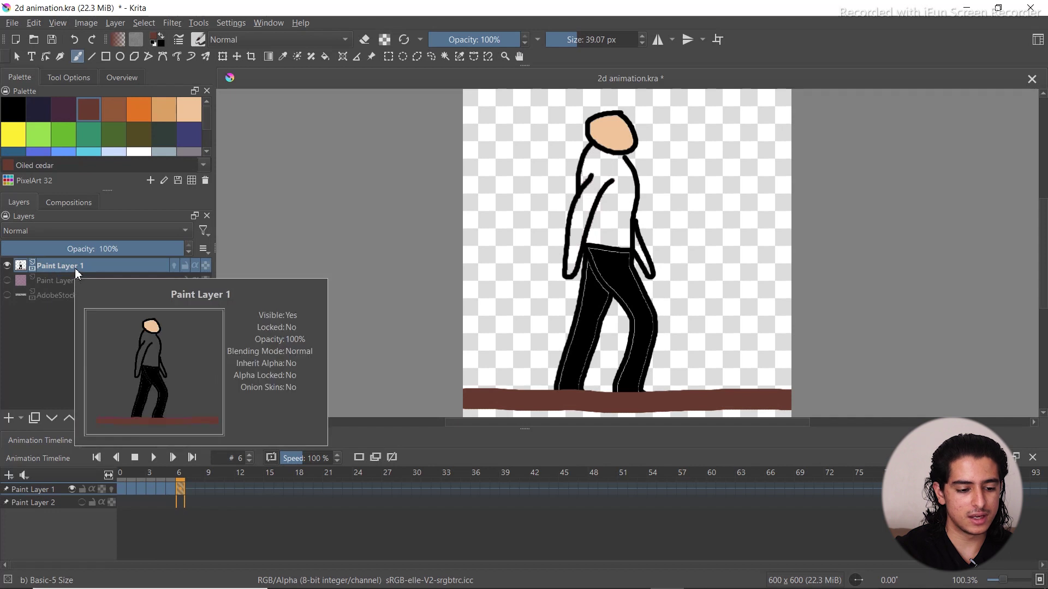
key("ctrl+j")
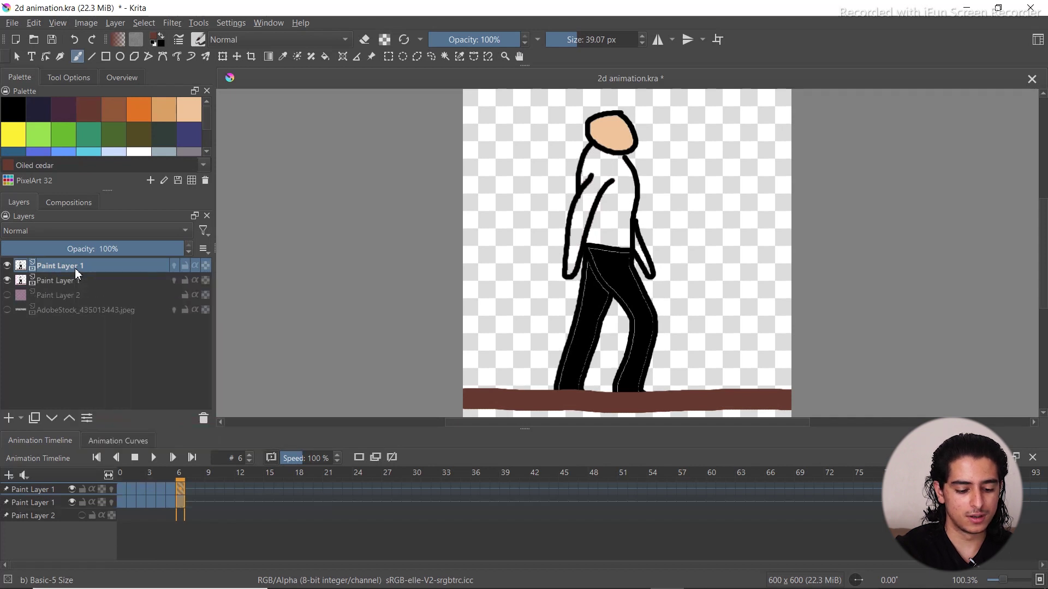
key("ctrl+j")
key("ctrl+j")
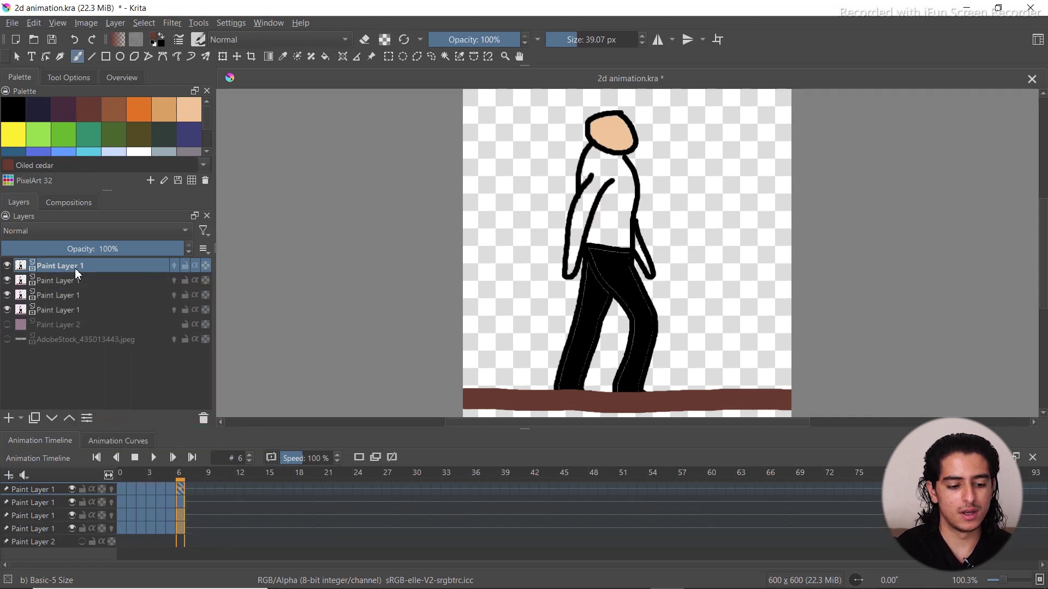
mouse_move(68, 311)
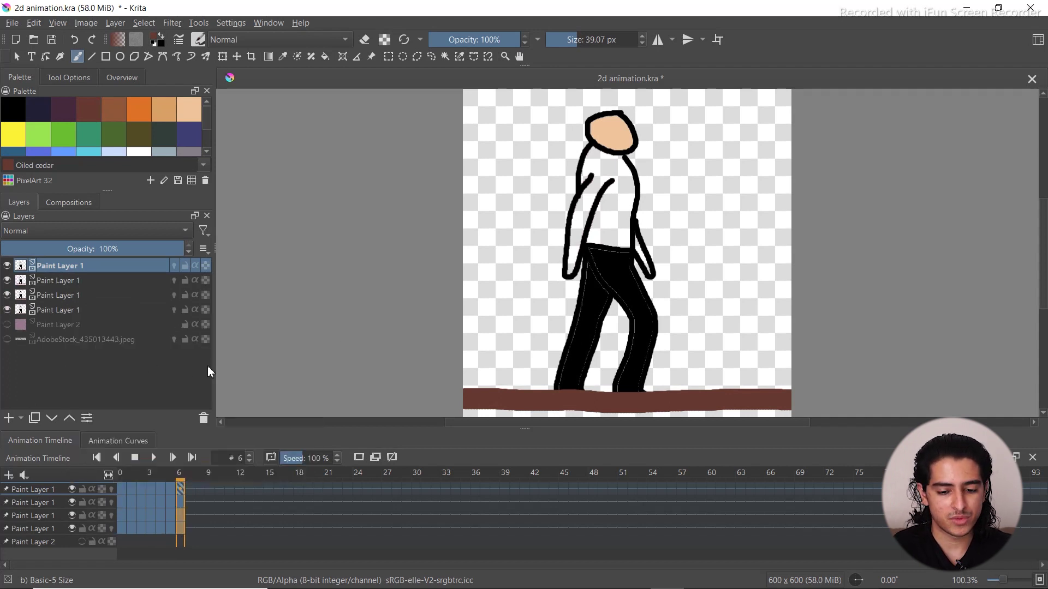
With the fill tool and red selected, fill the shirt red on frames 6 back to 3
left_click(323, 60)
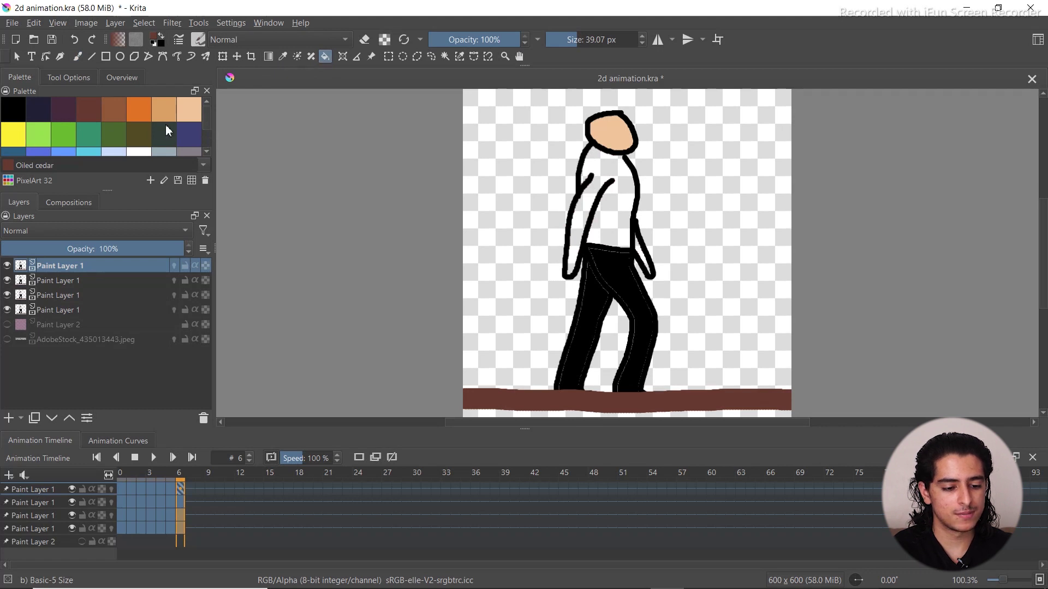
left_click_drag(208, 120, 208, 144)
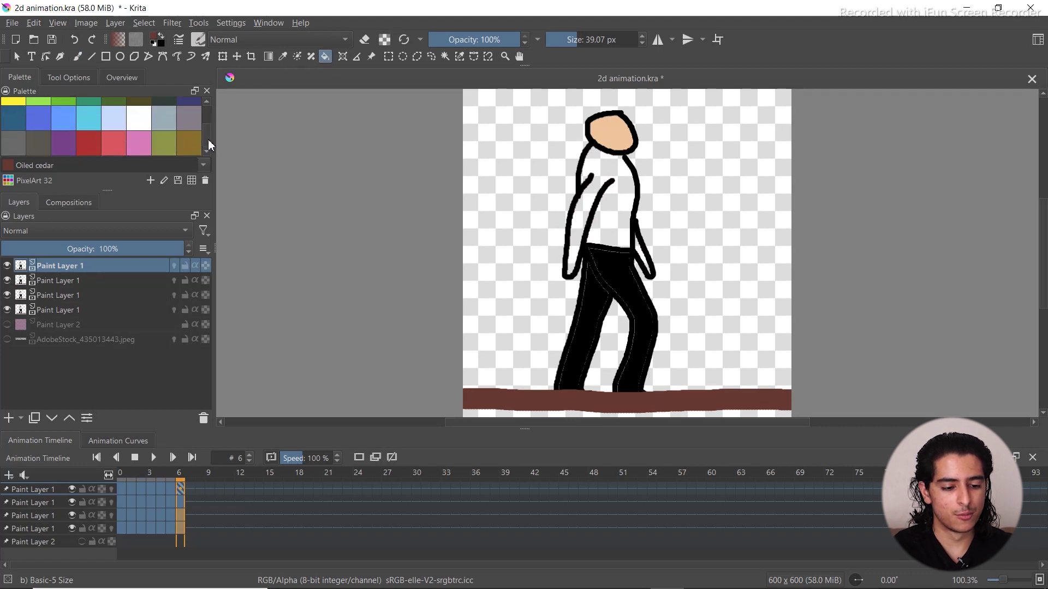
left_click(93, 145)
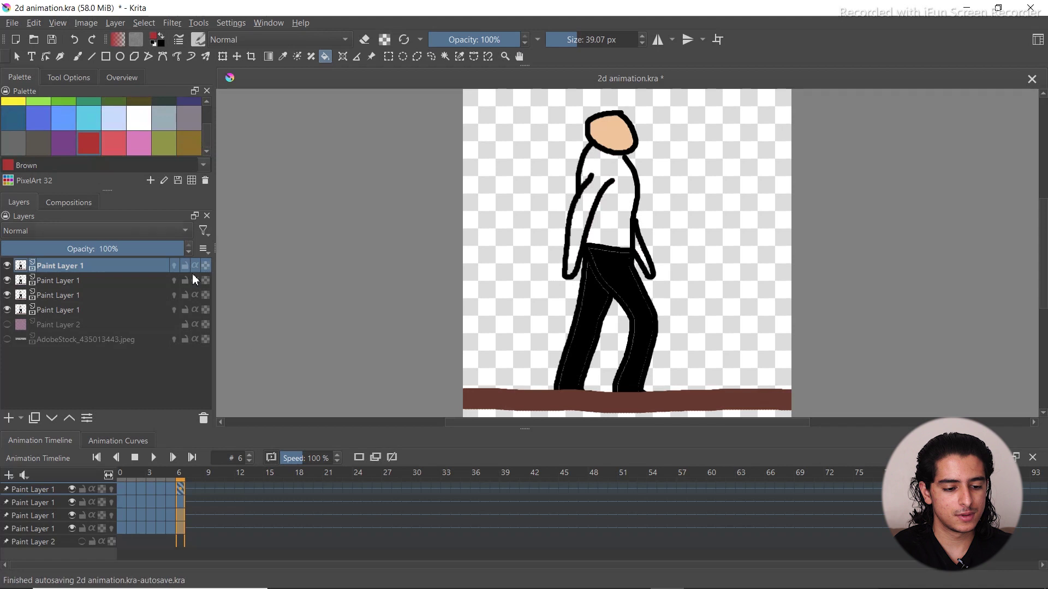
left_click(613, 214)
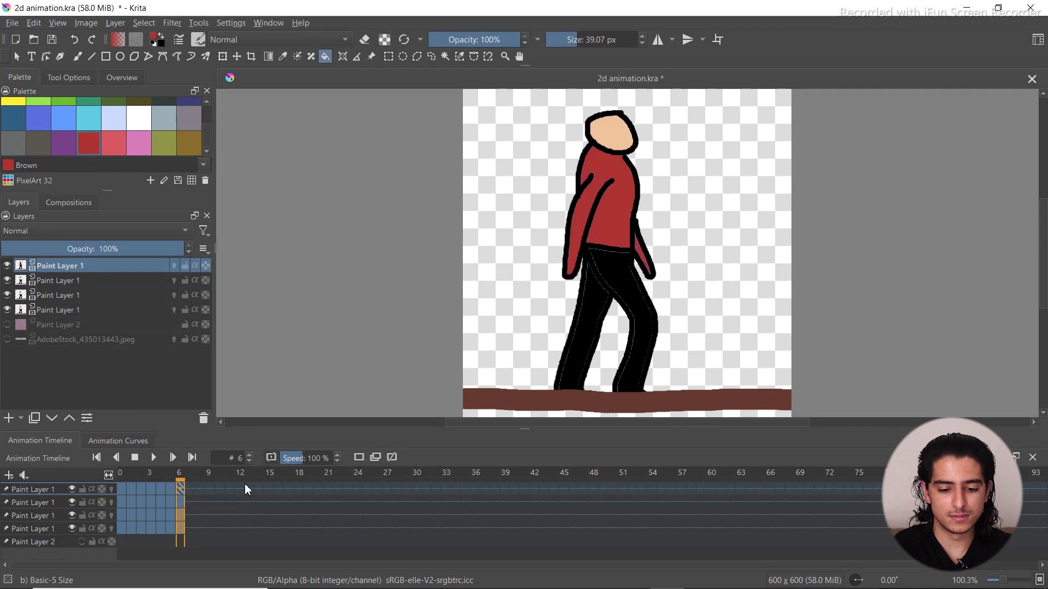
key("Left")
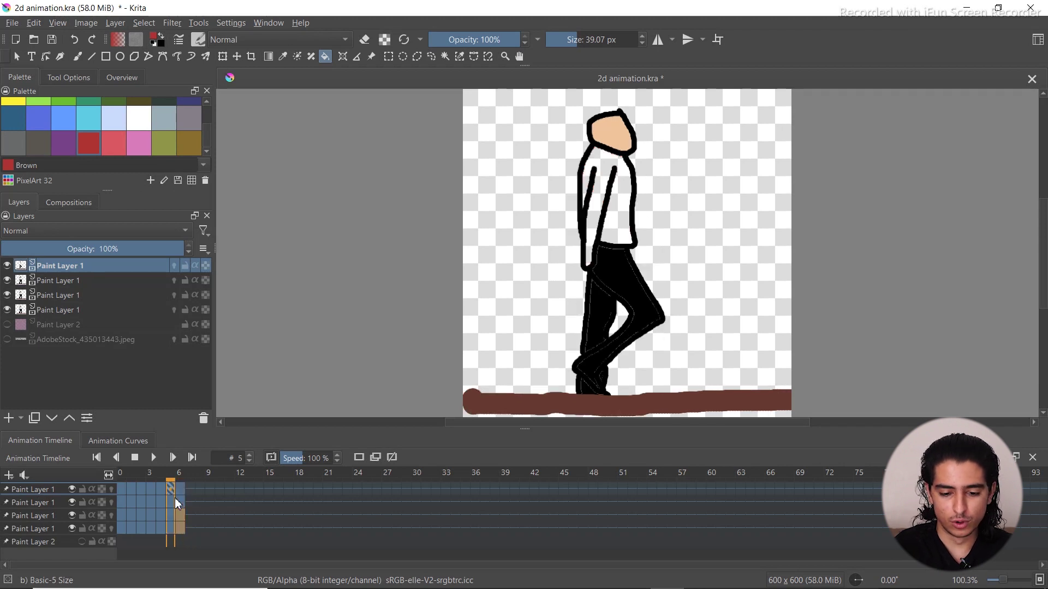
left_click(615, 228)
key("Left")
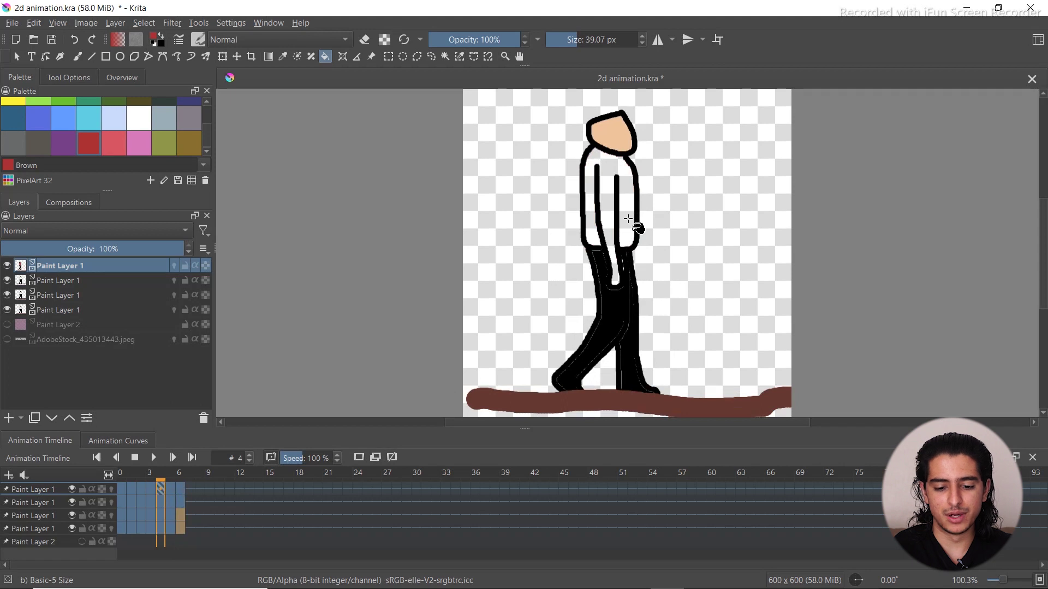
left_click(628, 219)
key("Left")
left_click(607, 230)
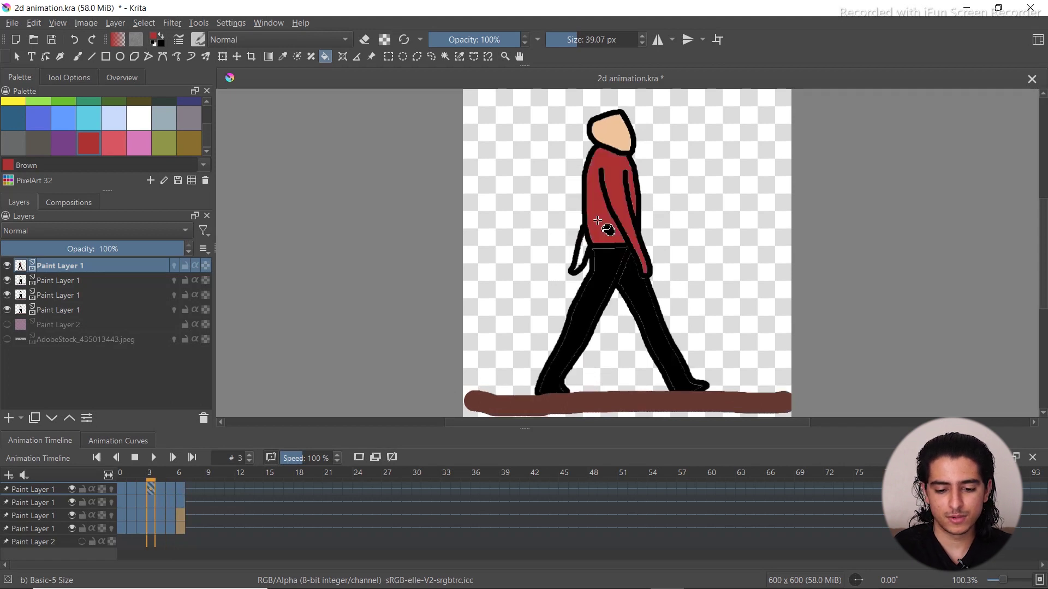
Fill the back arm, the shirt on frames 2 to 0, and the front arm red
left_click(584, 249)
key("Left")
left_click(607, 227)
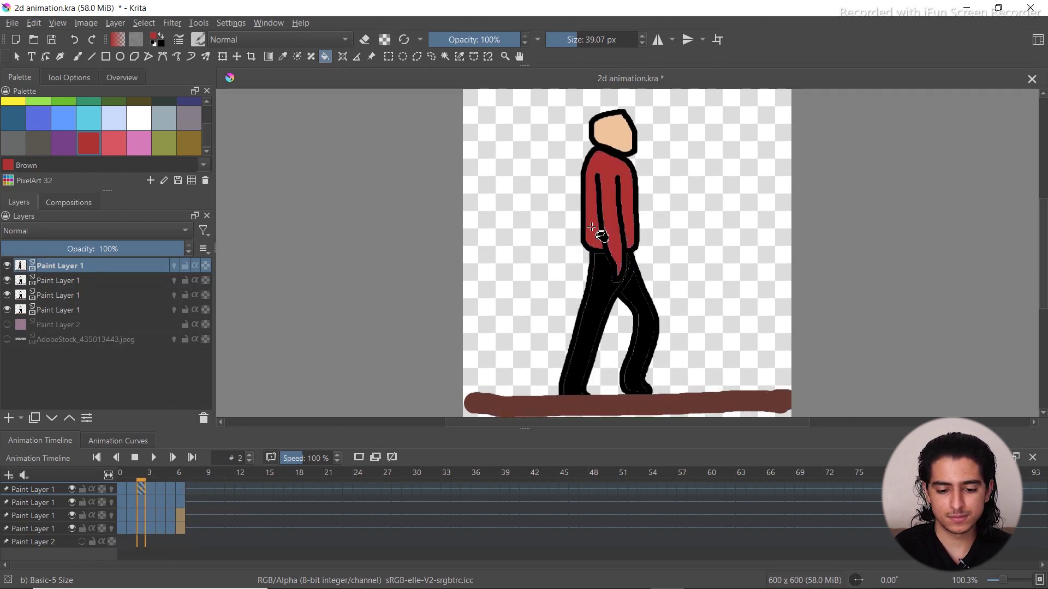
key("Left")
left_click(618, 216)
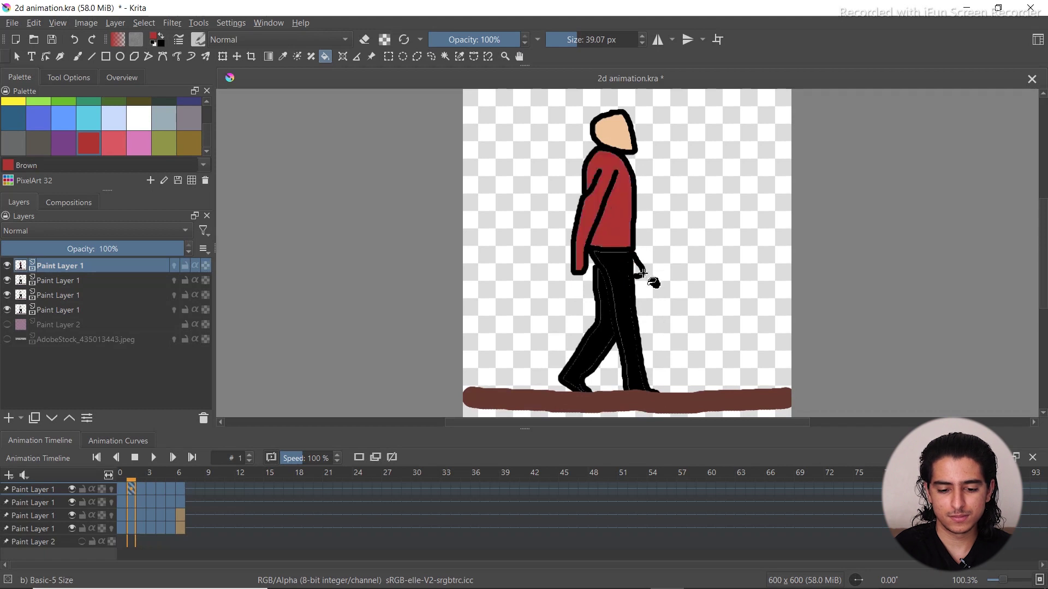
key("Left")
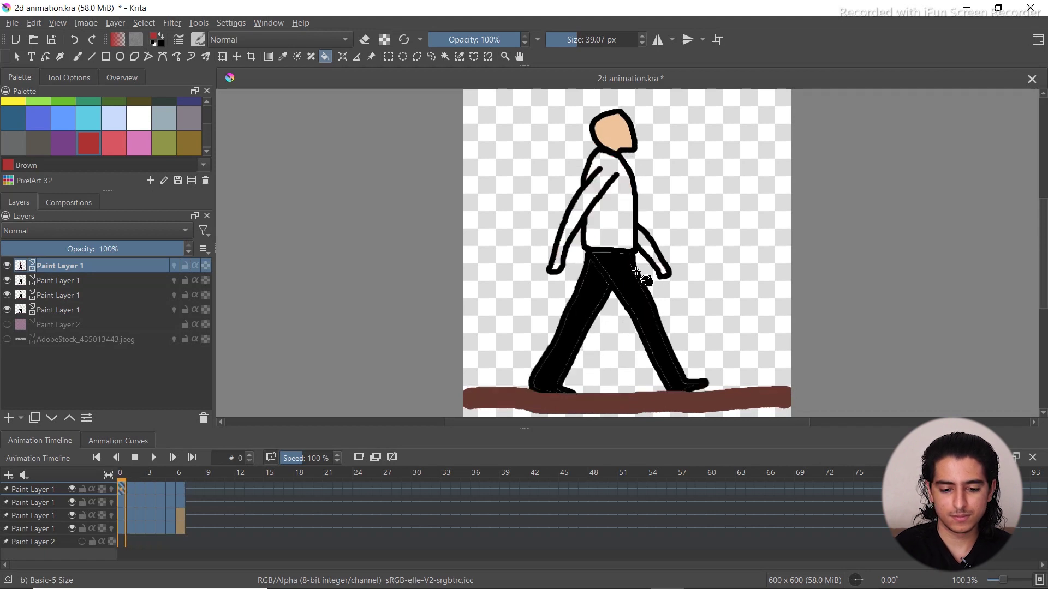
left_click(631, 245)
left_click(645, 249)
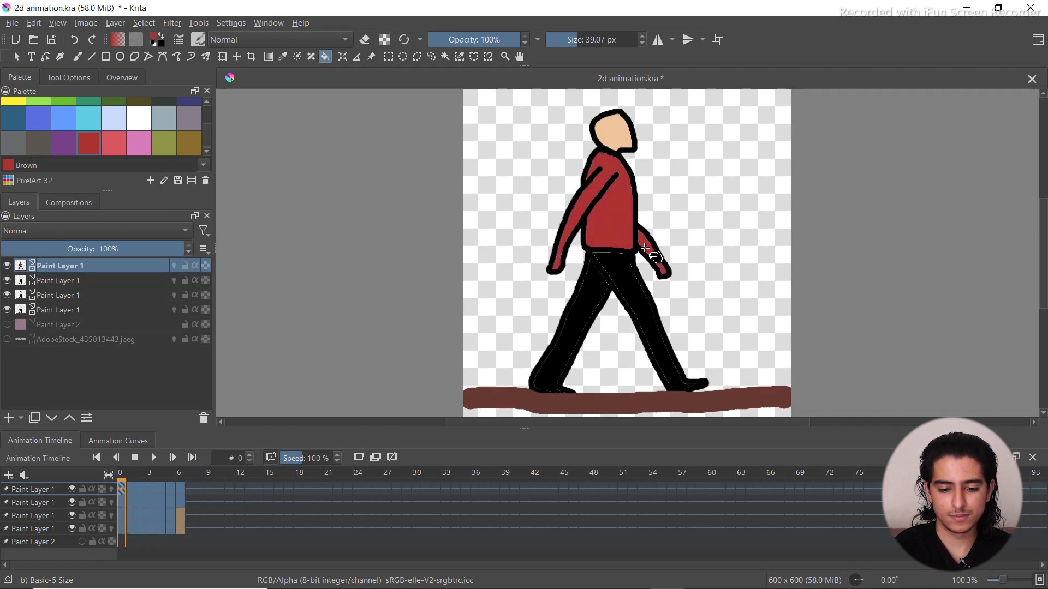
Preview the walk cycle, switch the fill tool to erase mode, and return to frame 0
key("Left")
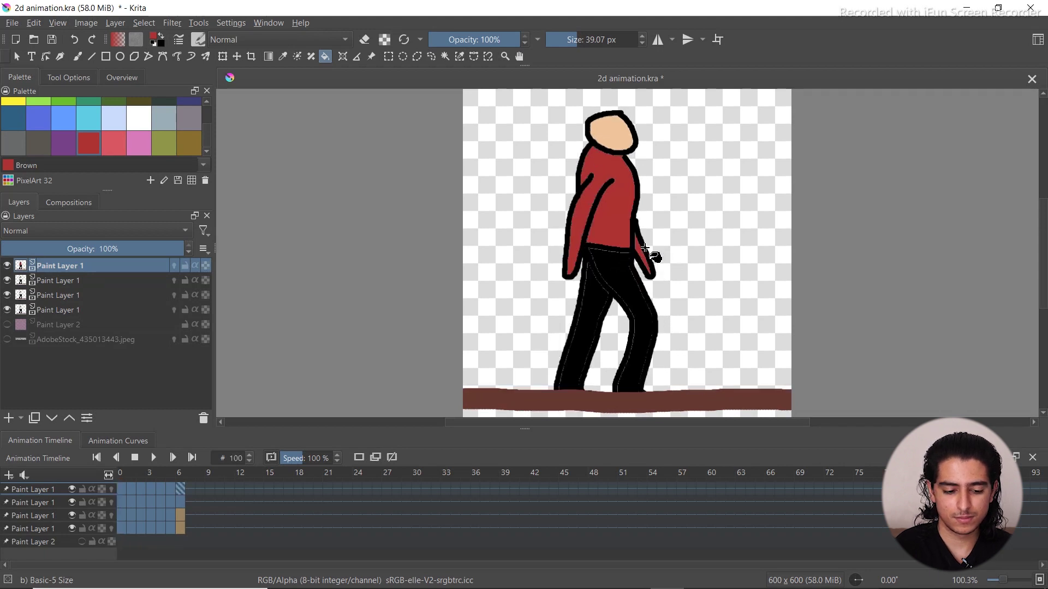
key("space")
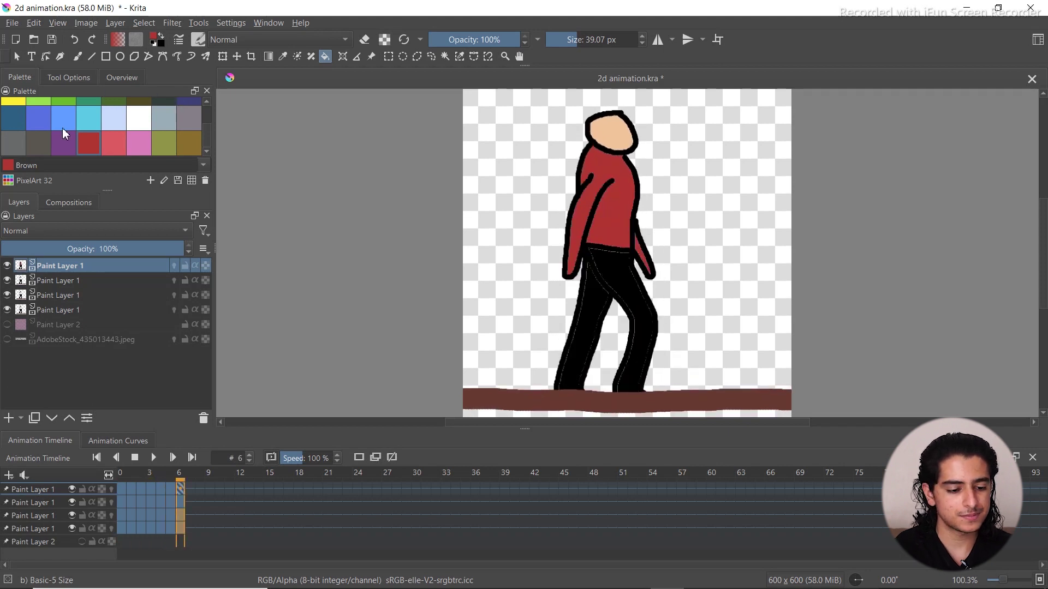
left_click(363, 43)
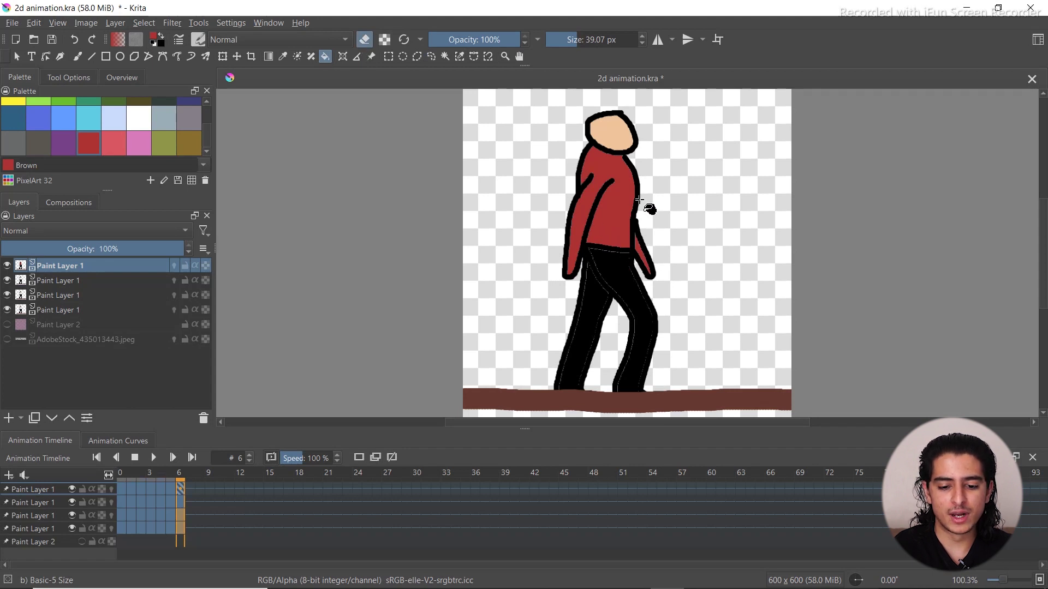
key("Home")
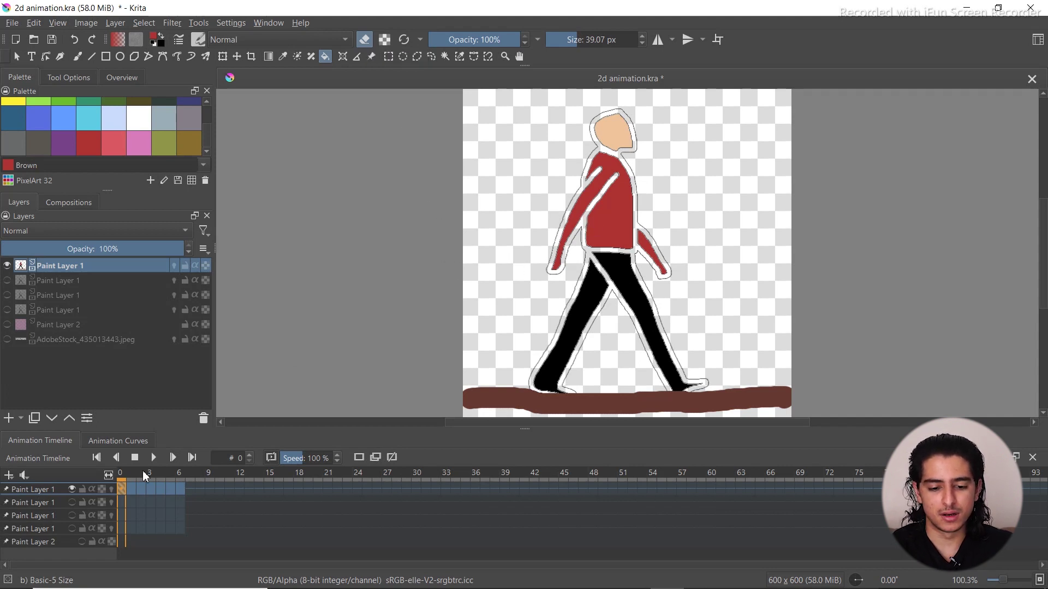
Erase the black outlines on frames 2, 3, 4 and 5 with the erase-mode fill
left_click(131, 488)
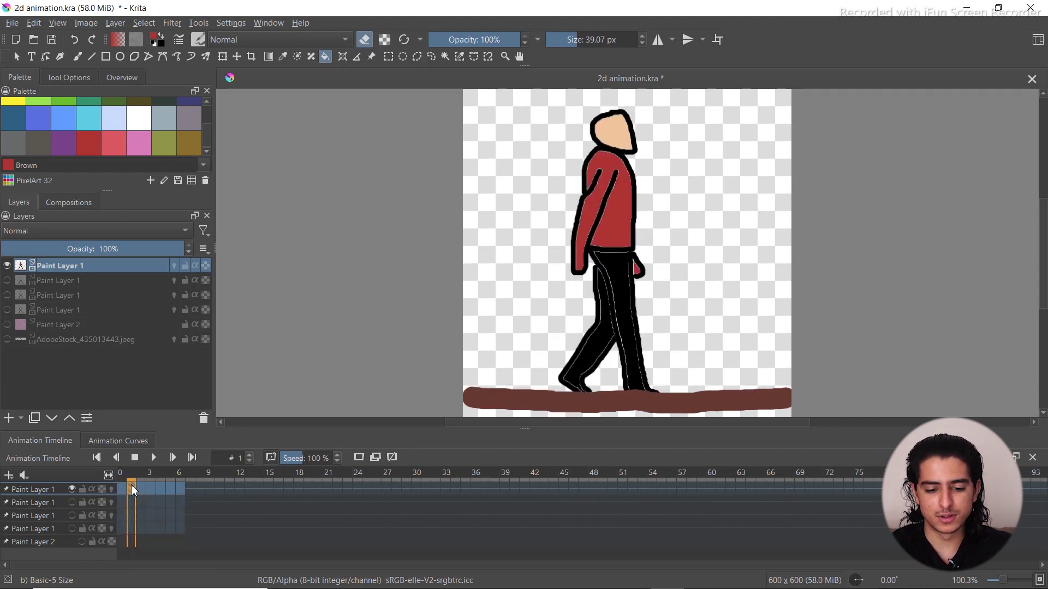
key("period")
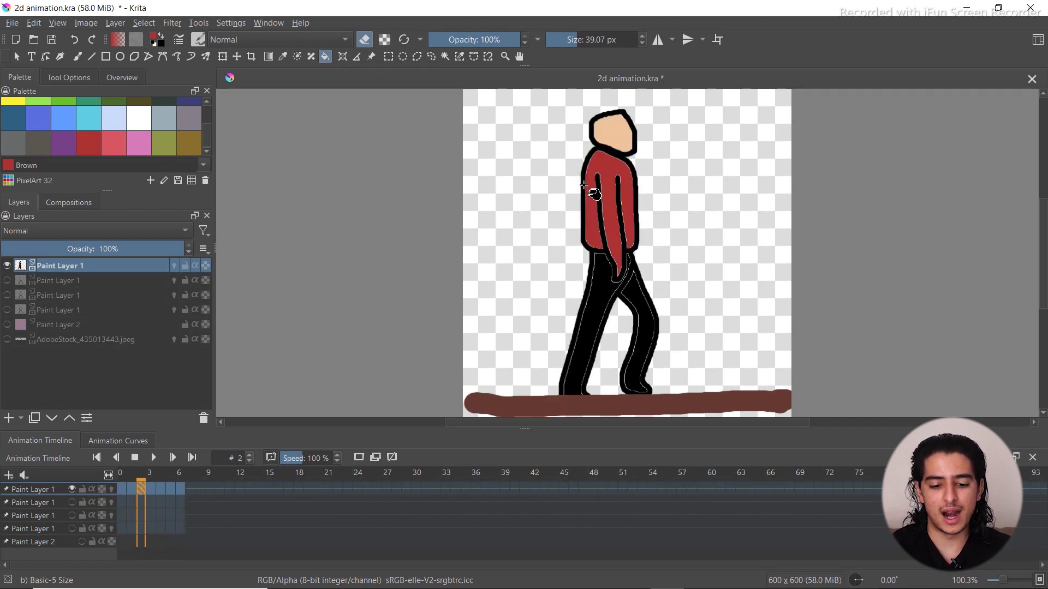
left_click(583, 186)
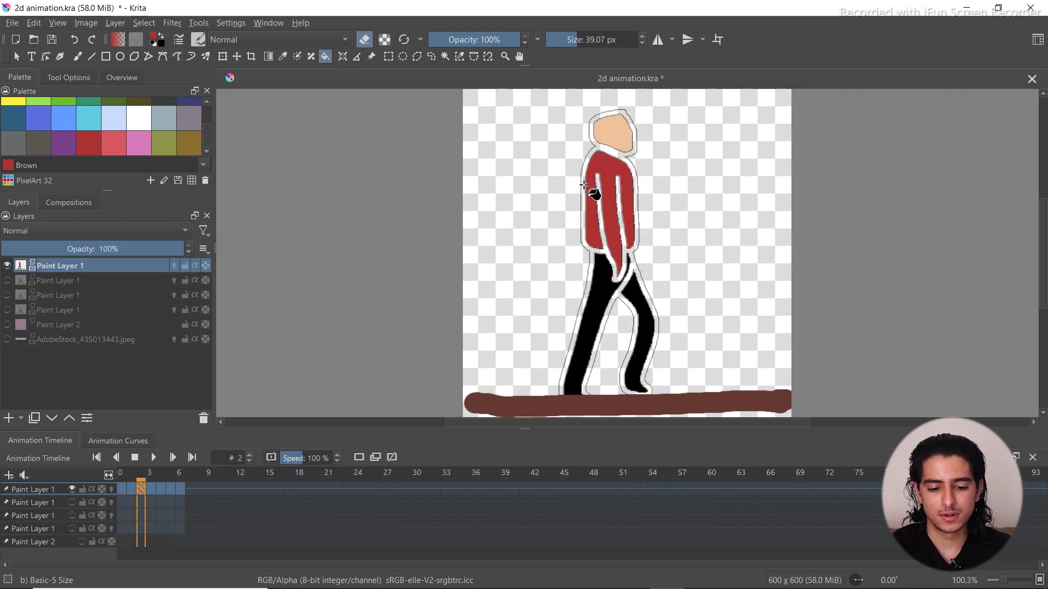
key("period")
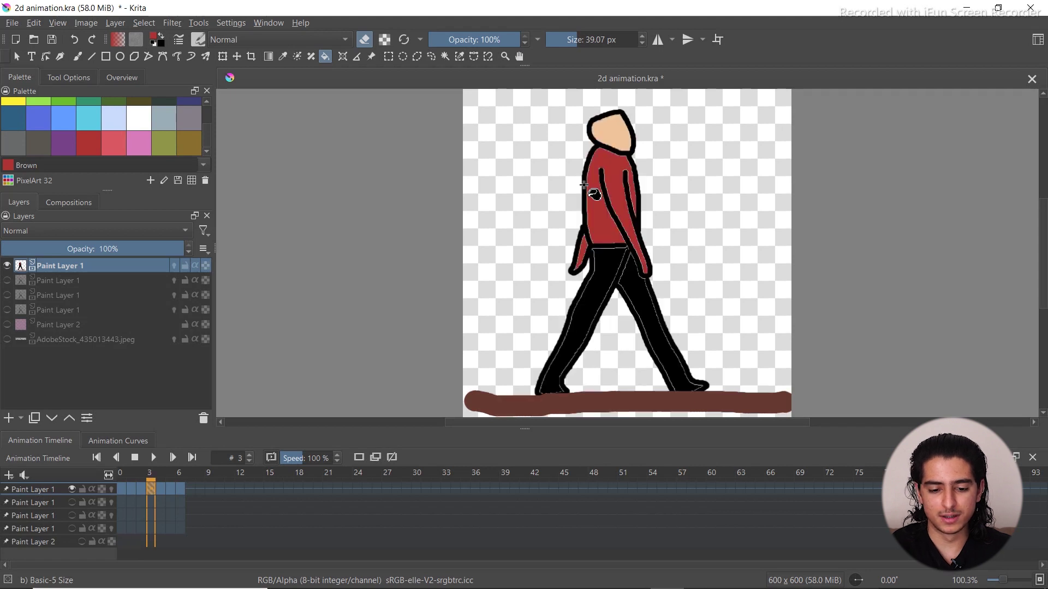
left_click(585, 185)
key("period")
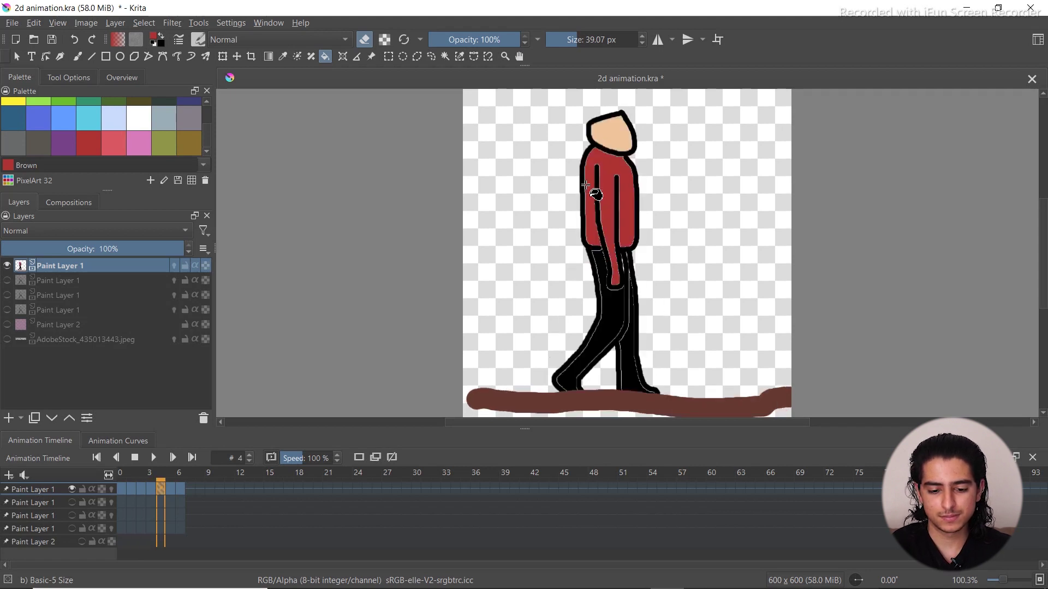
left_click(584, 184)
key("period")
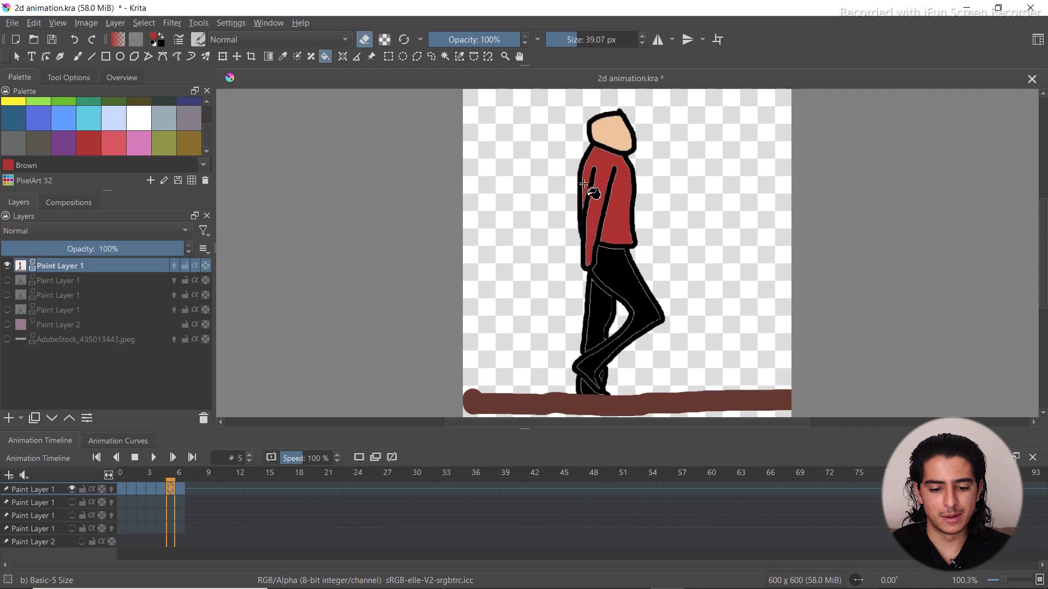
left_click(584, 185)
key("period")
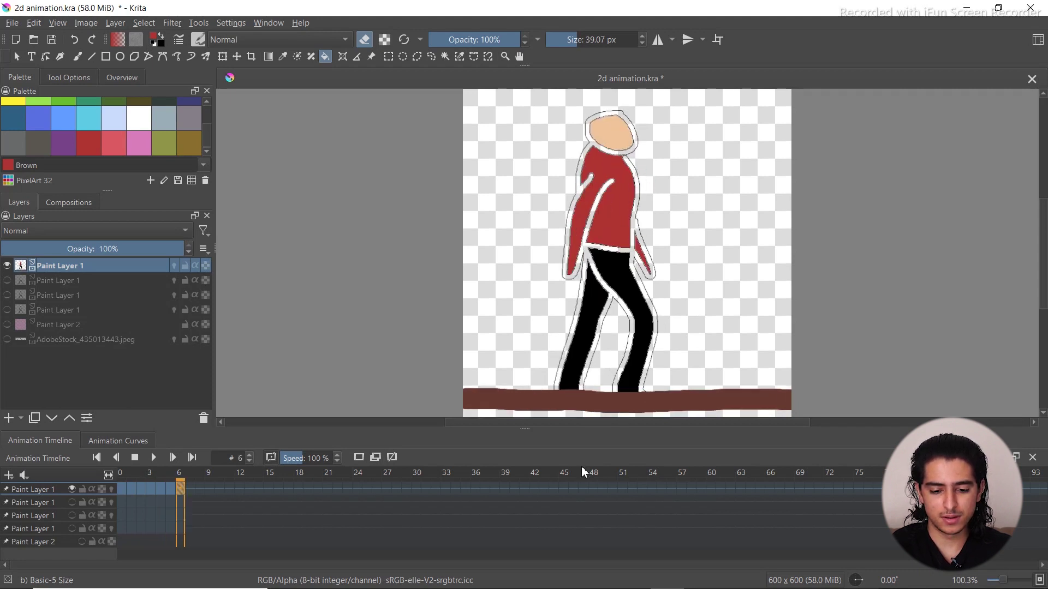
Step back and forth through the frames to check the erased outlines, ending on frame 3
key("comma")
key("comma")
key("comma")
key("comma")
key("comma")
key("period")
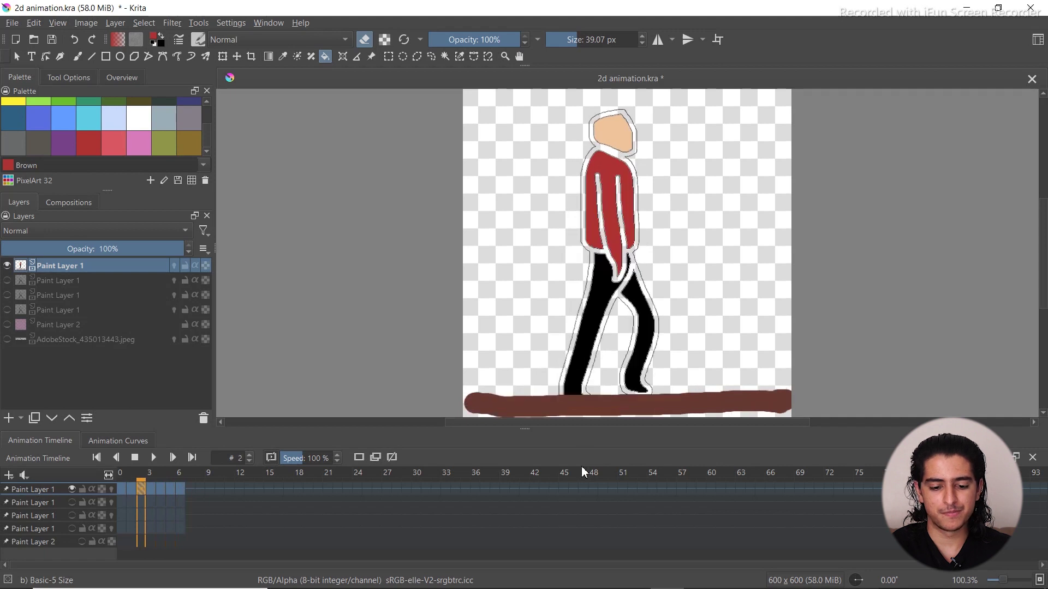
key("period")
key("period")
key("comma")
key("comma")
key("comma")
key("comma")
key("period")
key("period")
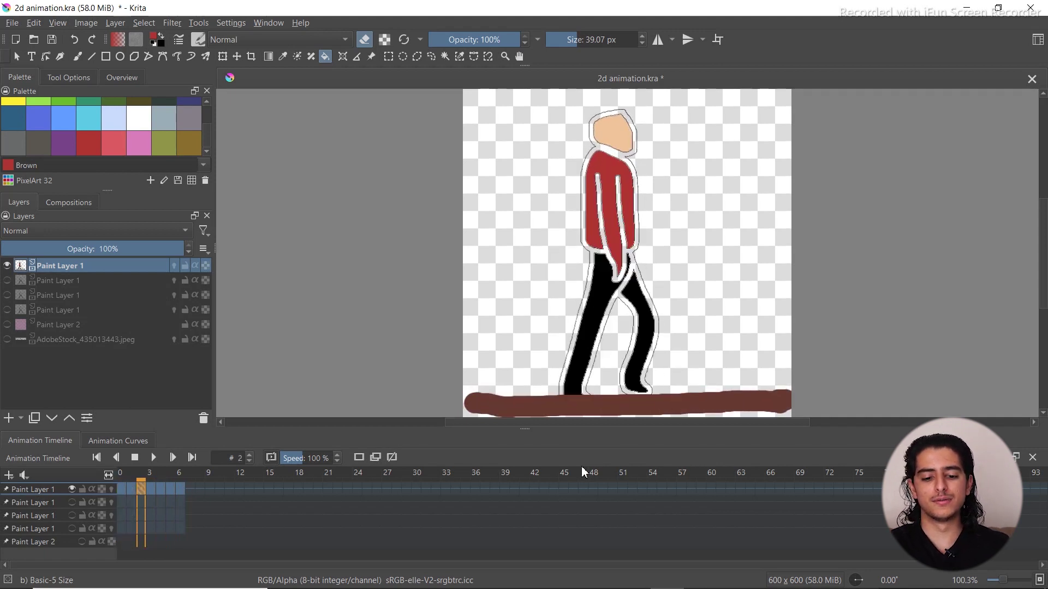
key("period")
key("period")
key("comma")
key("comma")
key("comma")
key("period")
key("period")
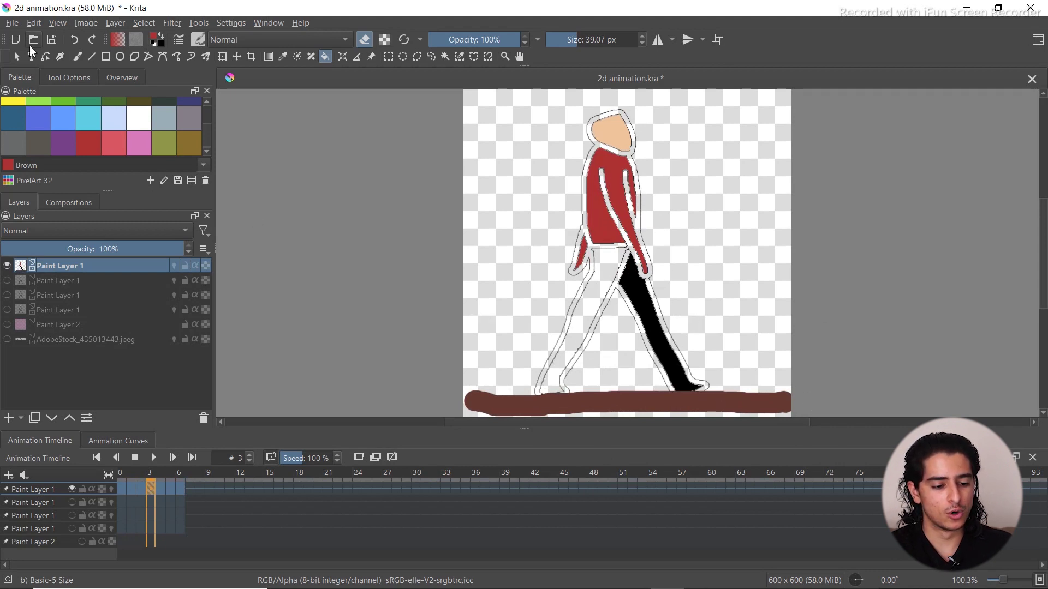
Open Render Animation and lower the frame rate to 9 FPS
left_click(12, 24)
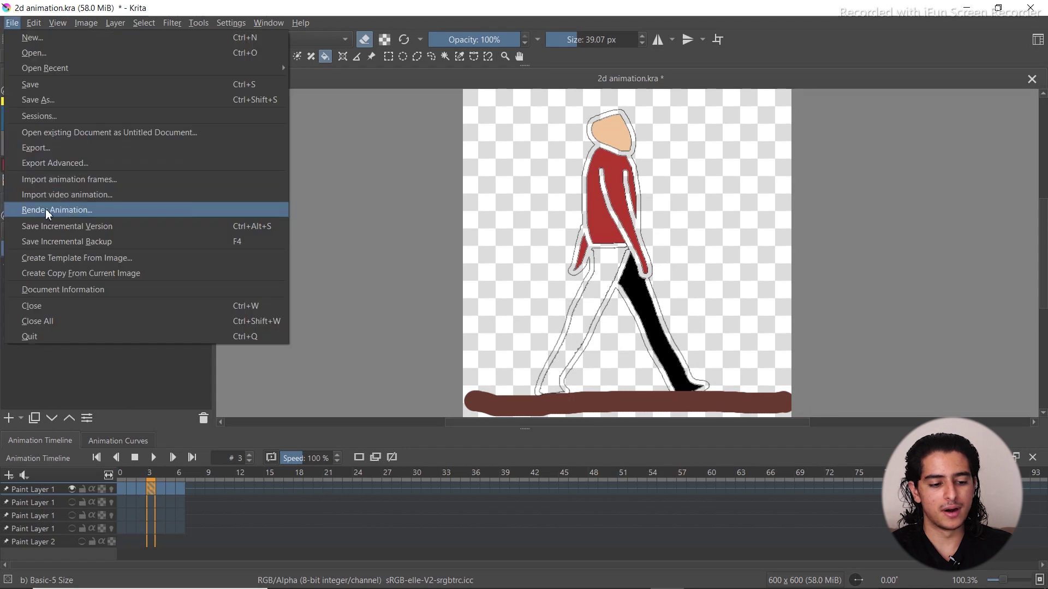
left_click(64, 210)
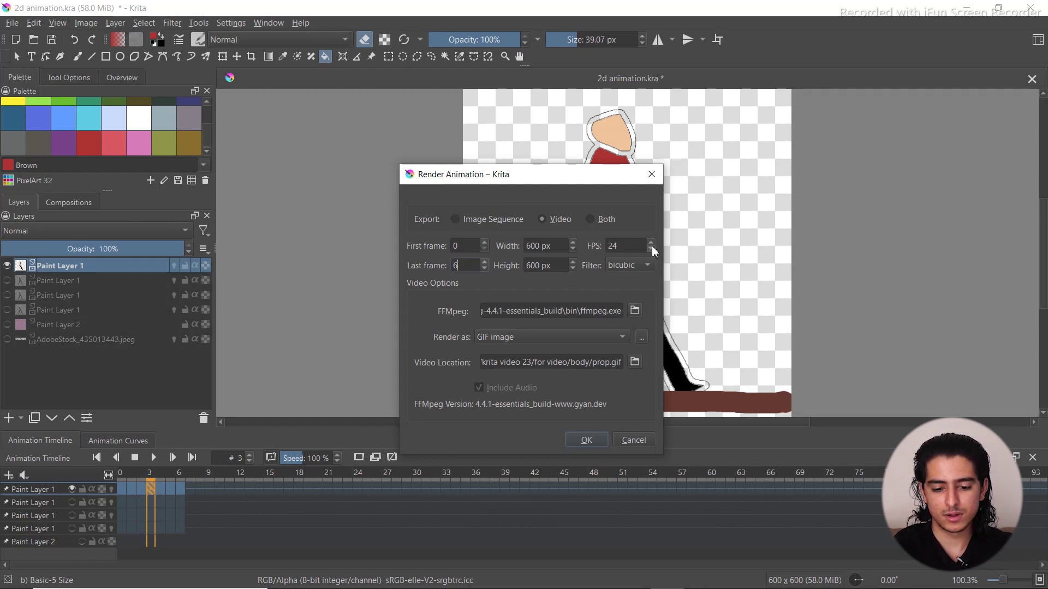
left_click(654, 250)
left_click(654, 250)
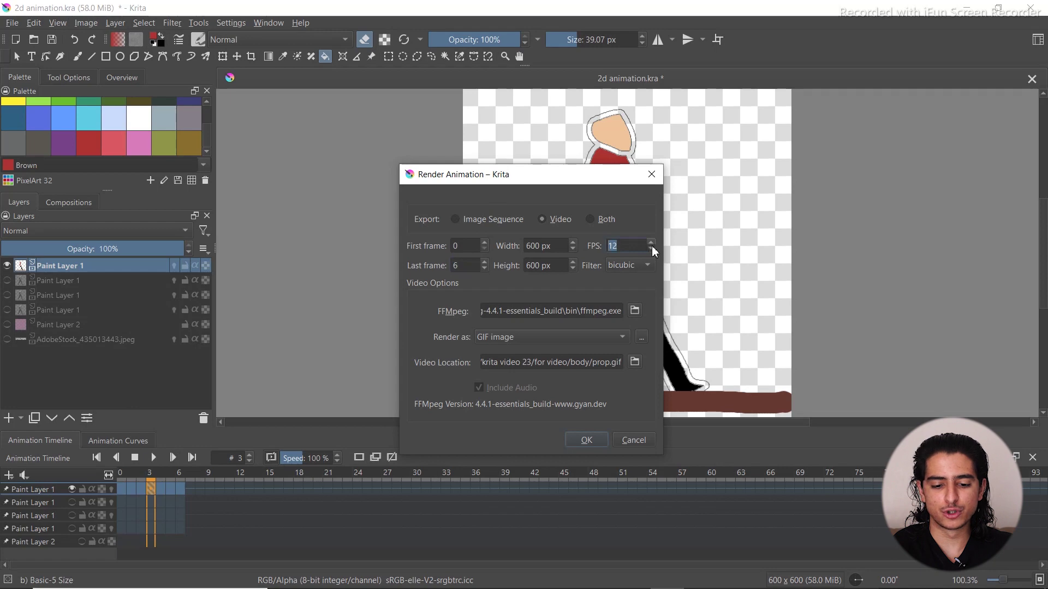
Save the output as 1.gif in Desktop/krita video 23/for video/tshirt and start rendering
left_click(633, 365)
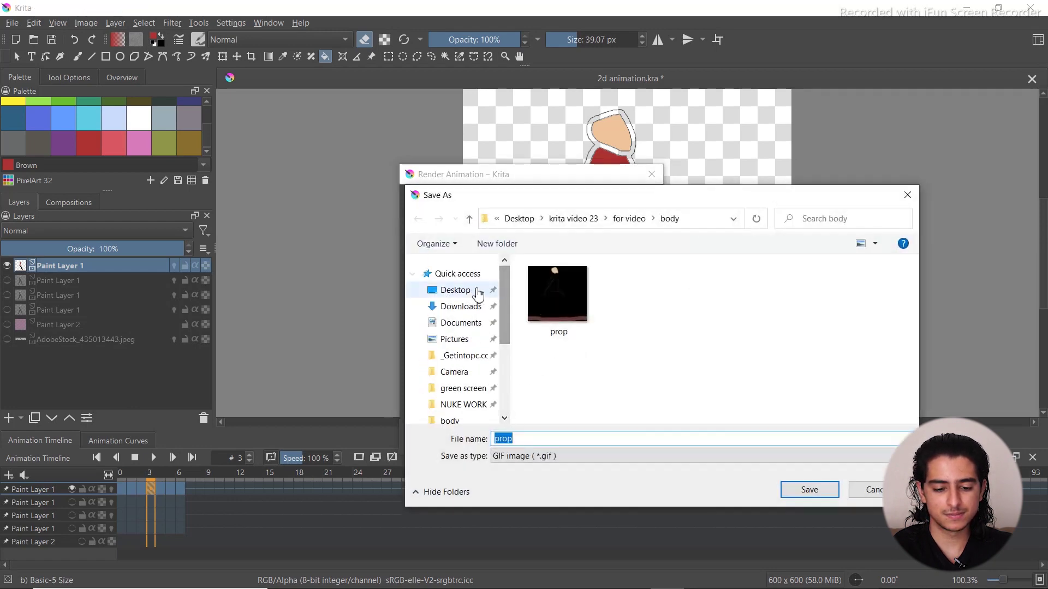
left_click(478, 294)
double_click(820, 360)
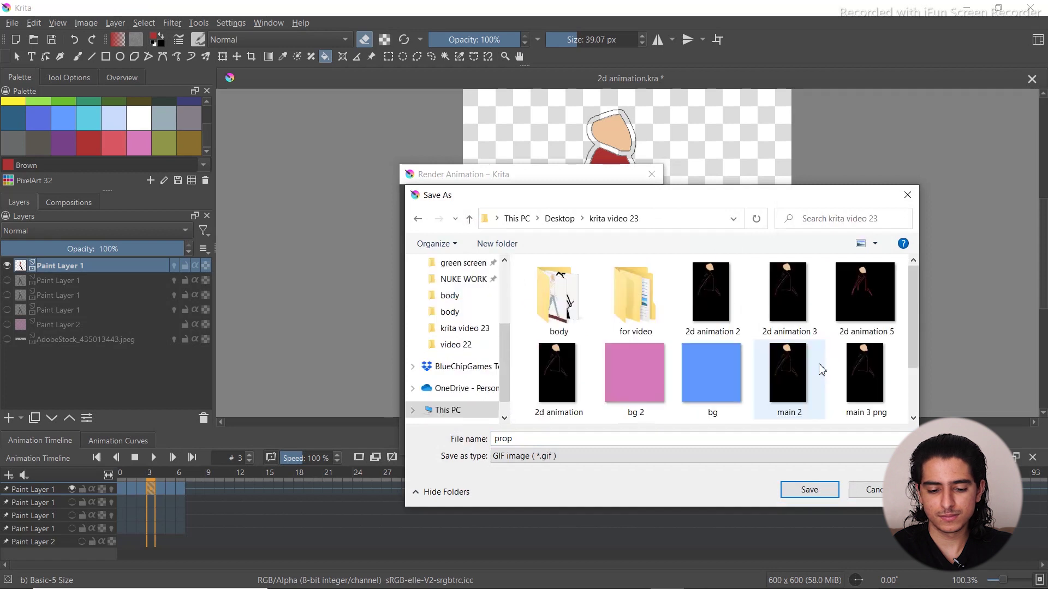
double_click(625, 319)
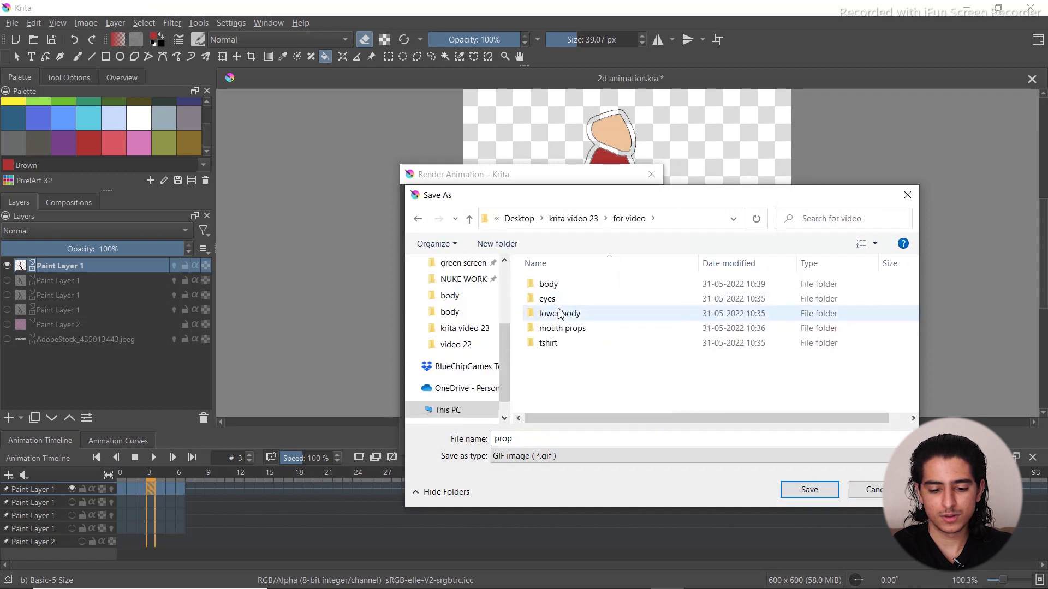
left_click(565, 346)
double_click(565, 346)
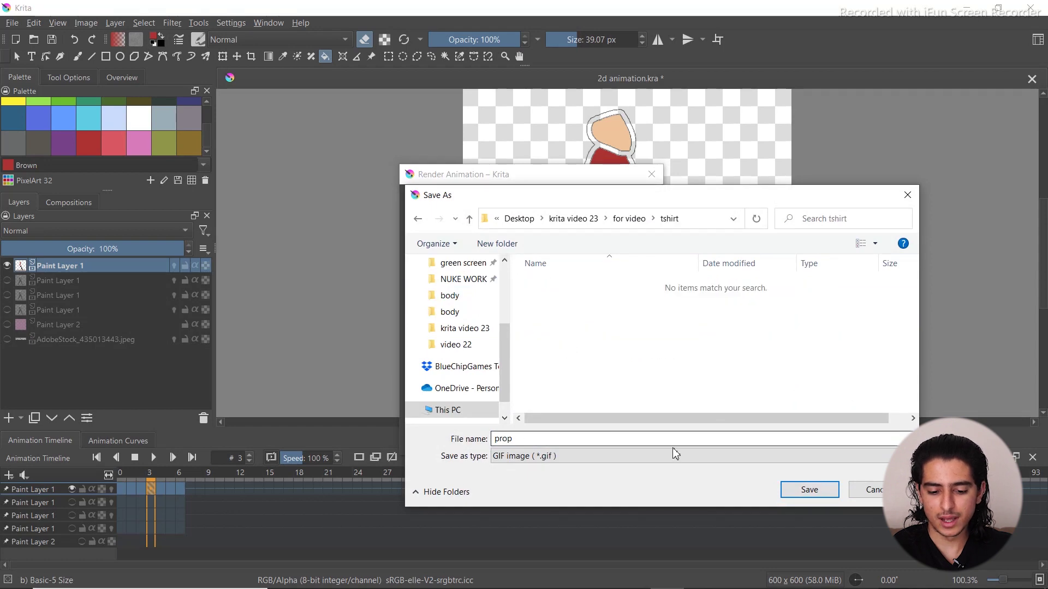
double_click(613, 438)
key("BackSpace")
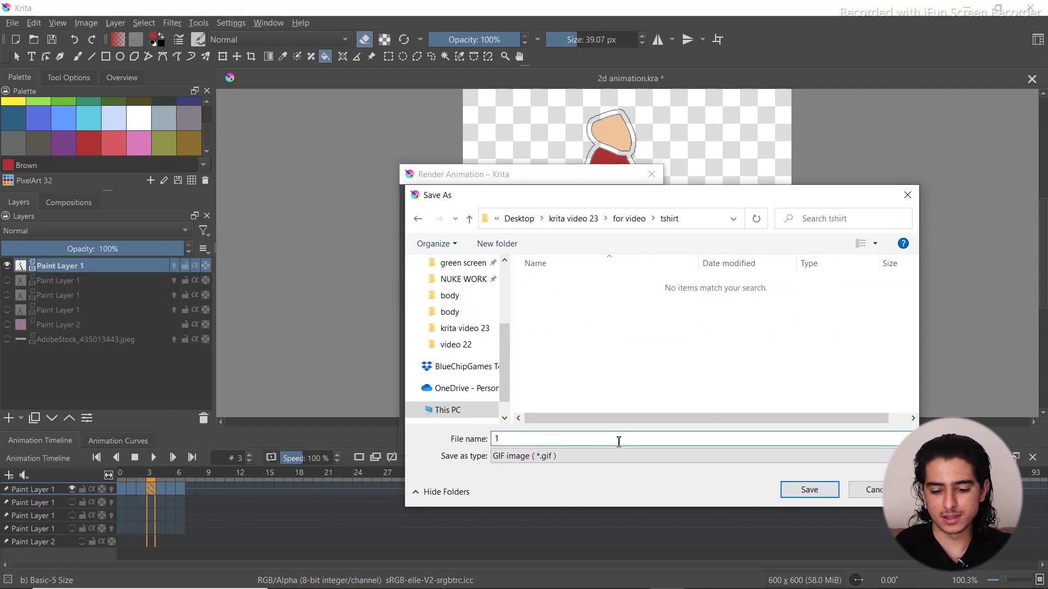
left_click(827, 491)
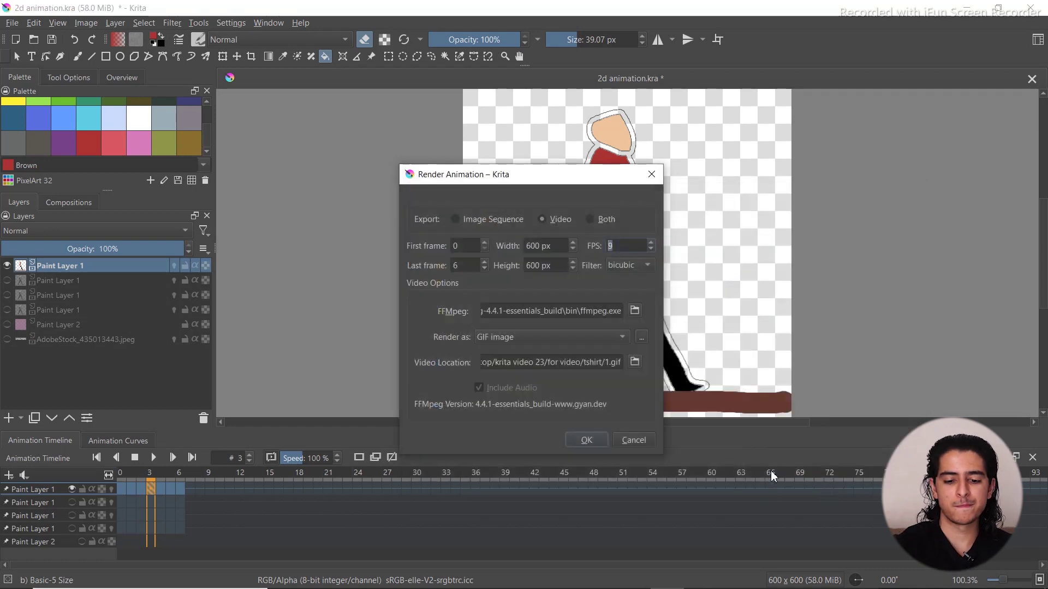
left_click(596, 437)
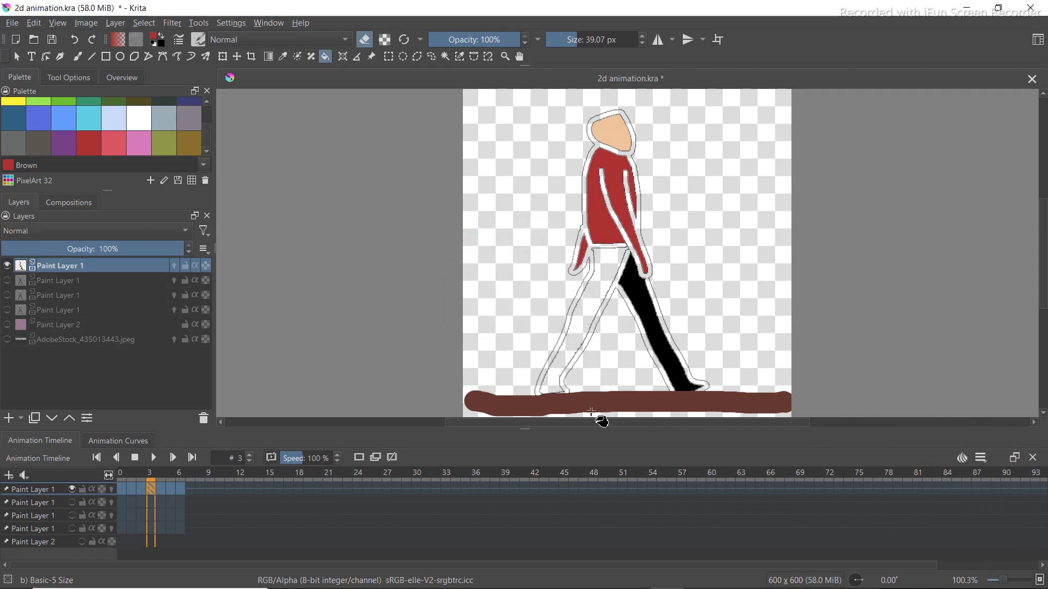
Switch the fill back to painting, fill the jacket Valhalla navy, and preview the animation
scroll(212, 145, "up", 2)
key("ctrl+z")
left_click(38, 109)
key("e")
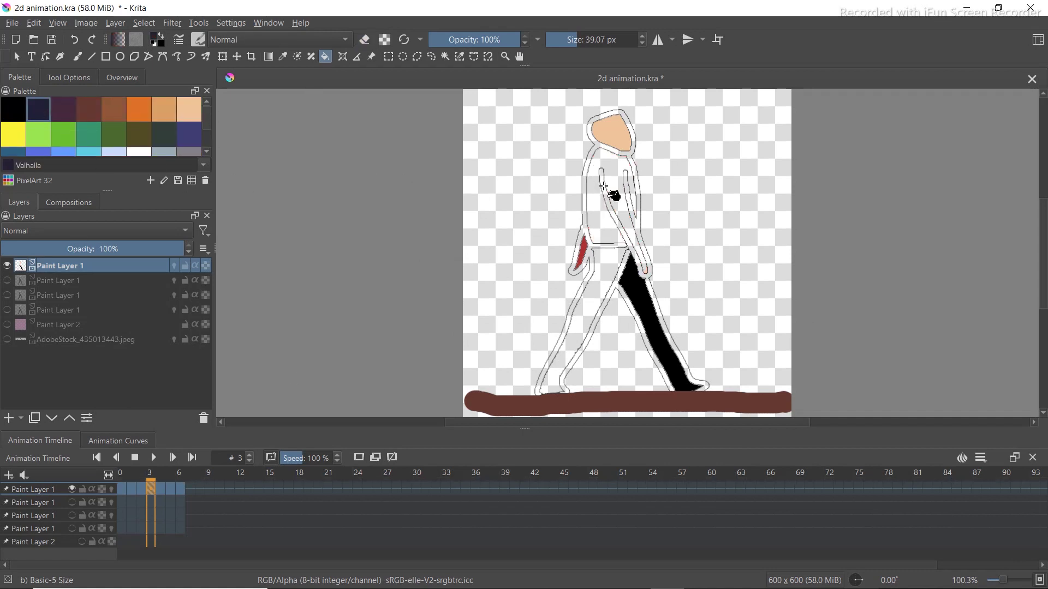
left_click(603, 186)
key("space")
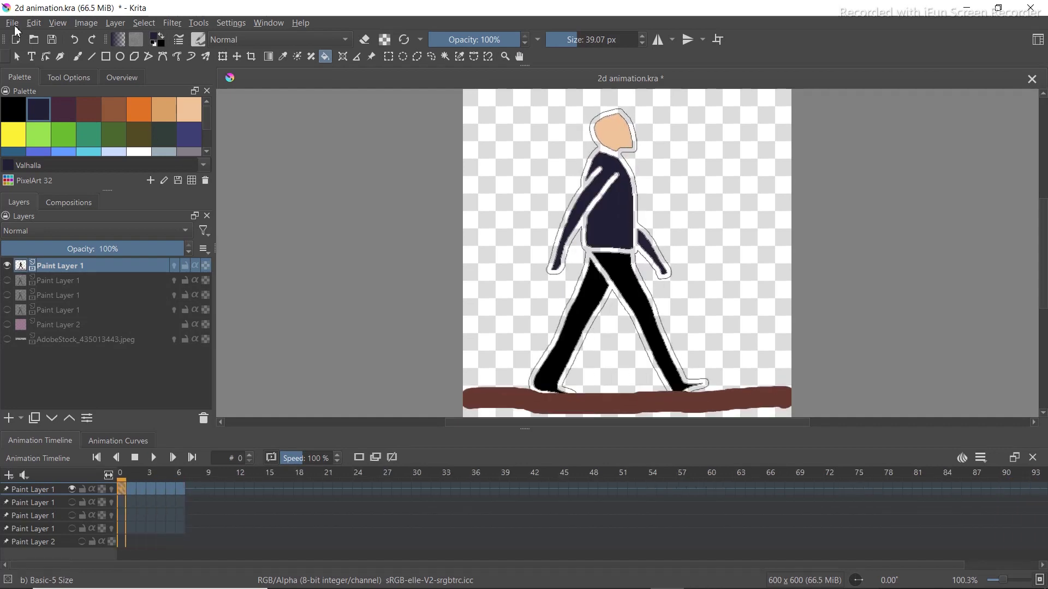
Render the navy-jacket animation at 9 FPS as 2.gif
left_click(15, 25)
left_click(50, 194)
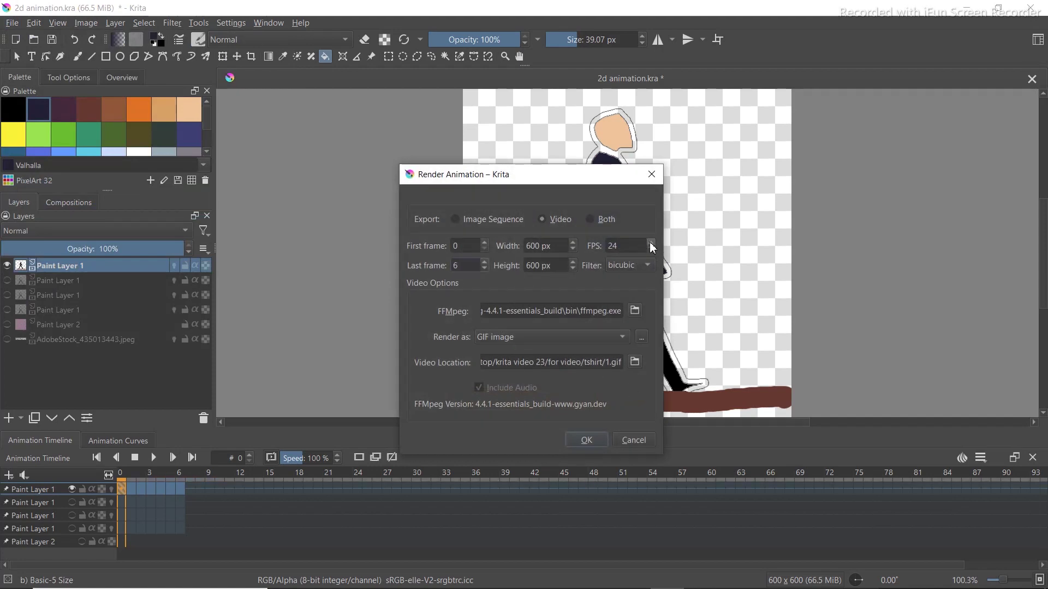
left_click(651, 249)
left_click(635, 361)
type("2")
left_click(795, 489)
left_click(586, 438)
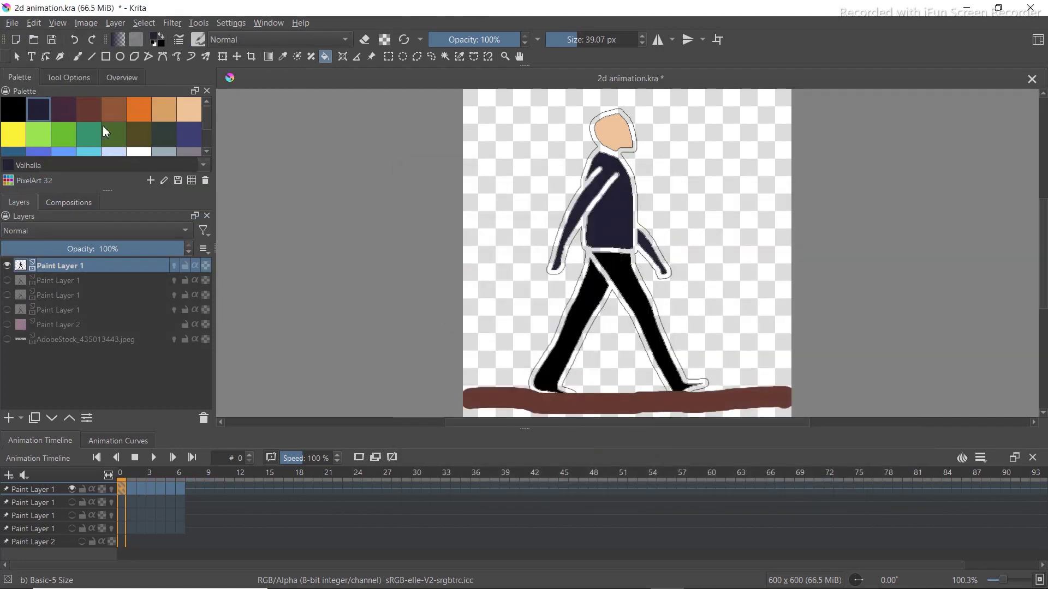
Fill the jacket Tahiti gold orange on every frame through frame 6
left_click(140, 109)
left_click(606, 213)
key("Right")
left_click(603, 229)
key("Right")
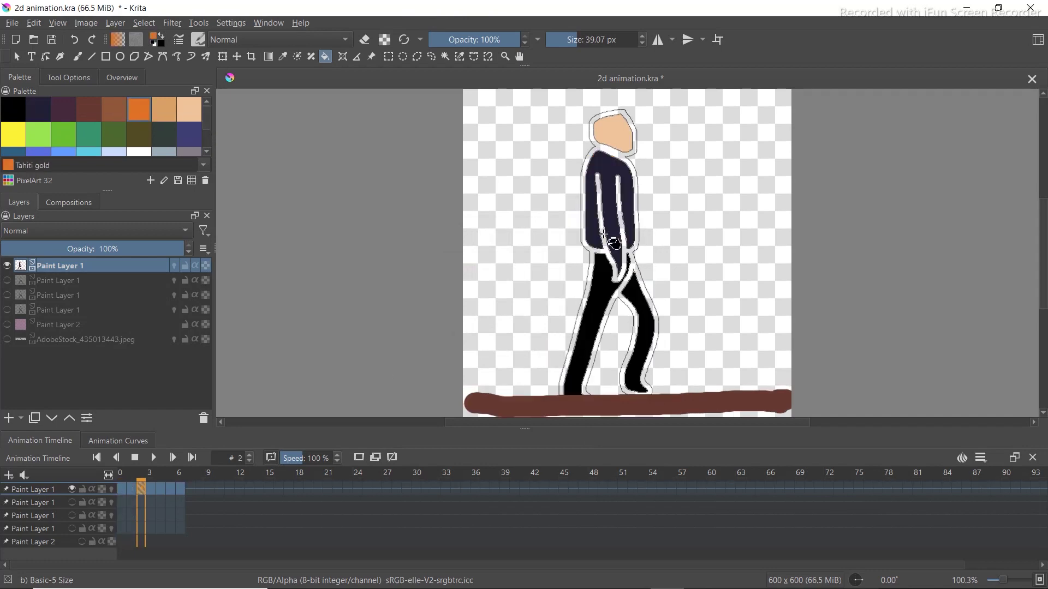
left_click(603, 234)
key("Right")
left_click(606, 229)
key("Right")
left_click(608, 218)
key("Right")
key("Right")
left_click(639, 250)
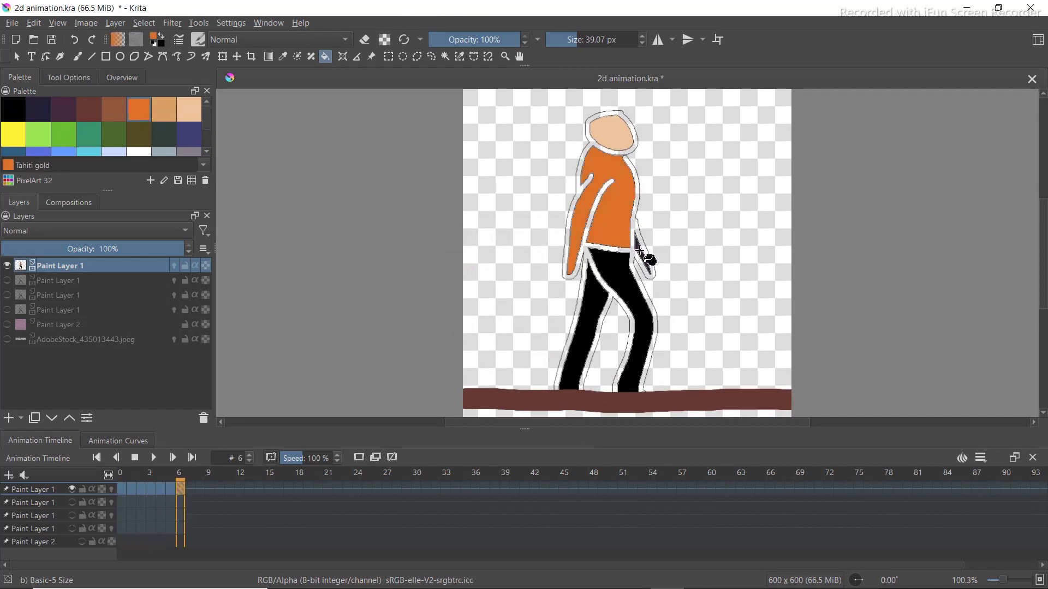
Render the orange-jacket animation with last frame 6, then select Clairvoyant purple
left_click(12, 23)
left_click(69, 188)
double_click(468, 267)
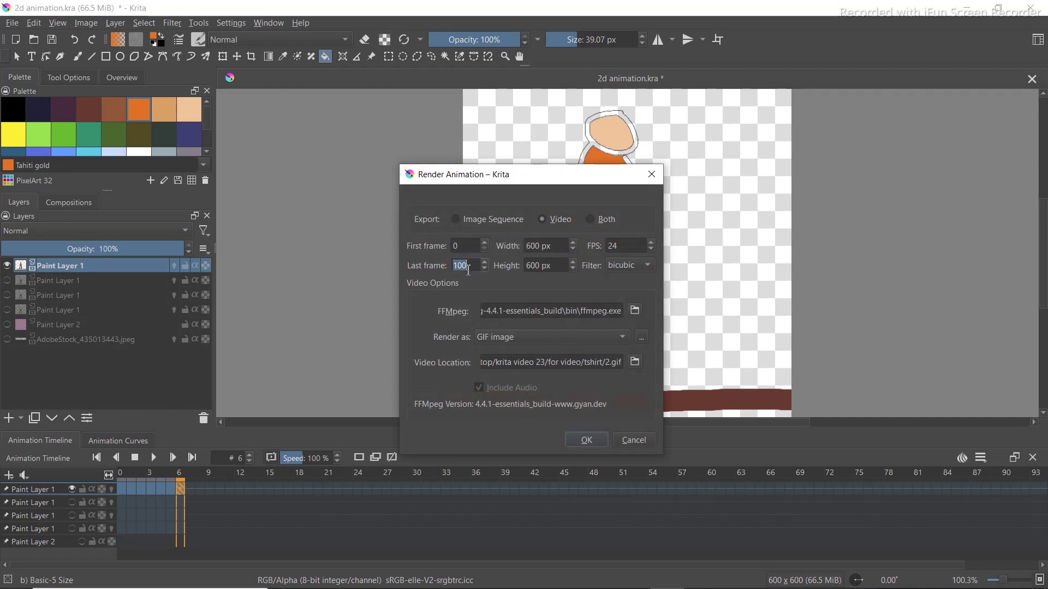
type("6")
left_click(634, 362)
key("Escape")
left_click(586, 440)
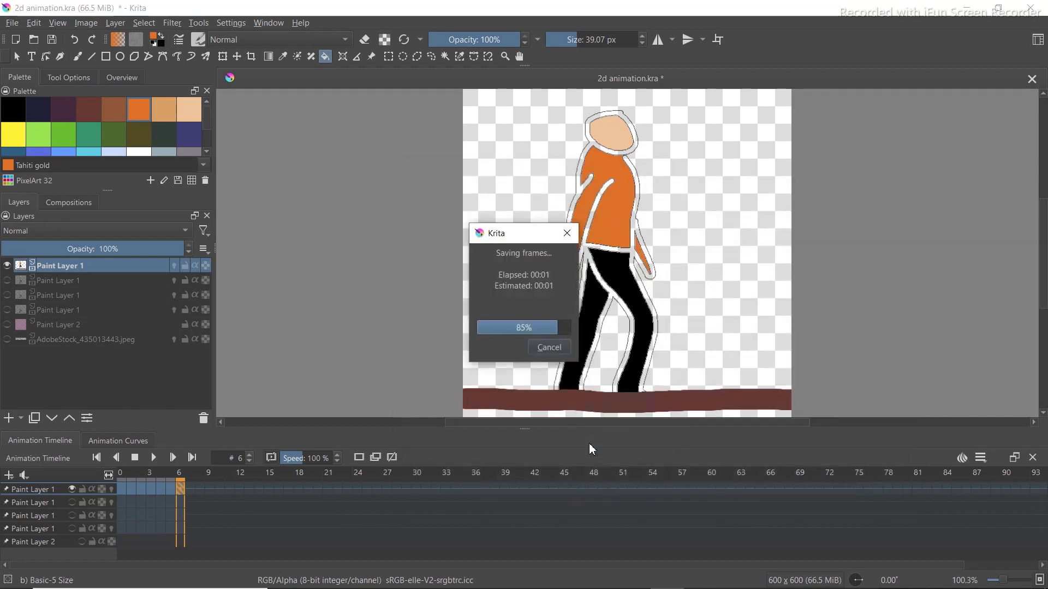
scroll(98, 126, "down", 3)
left_click(64, 143)
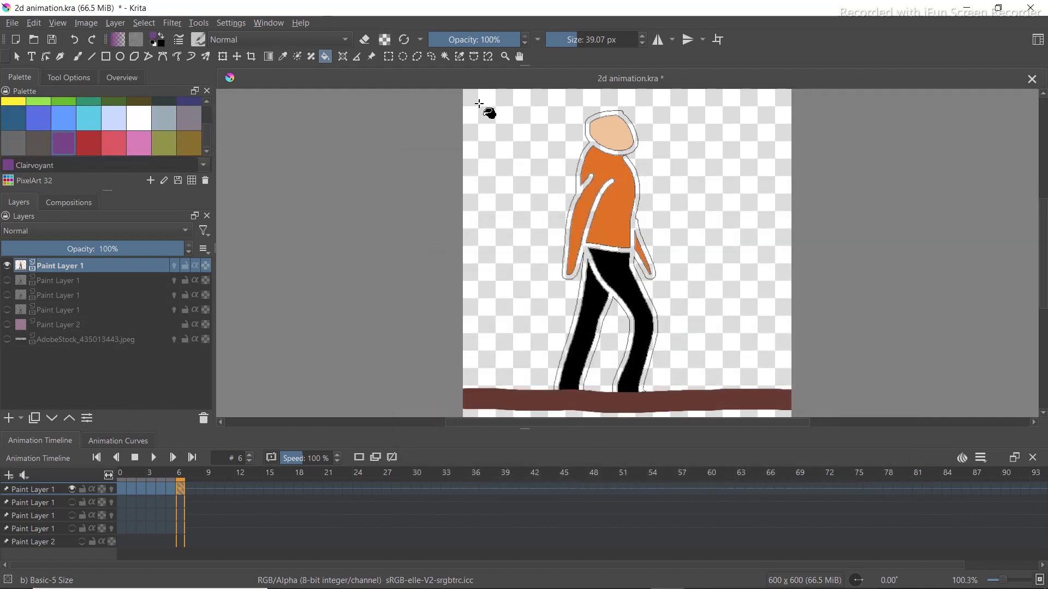
Fill the jacket and right arm Clairvoyant purple and render it as a GIF
left_click(581, 255)
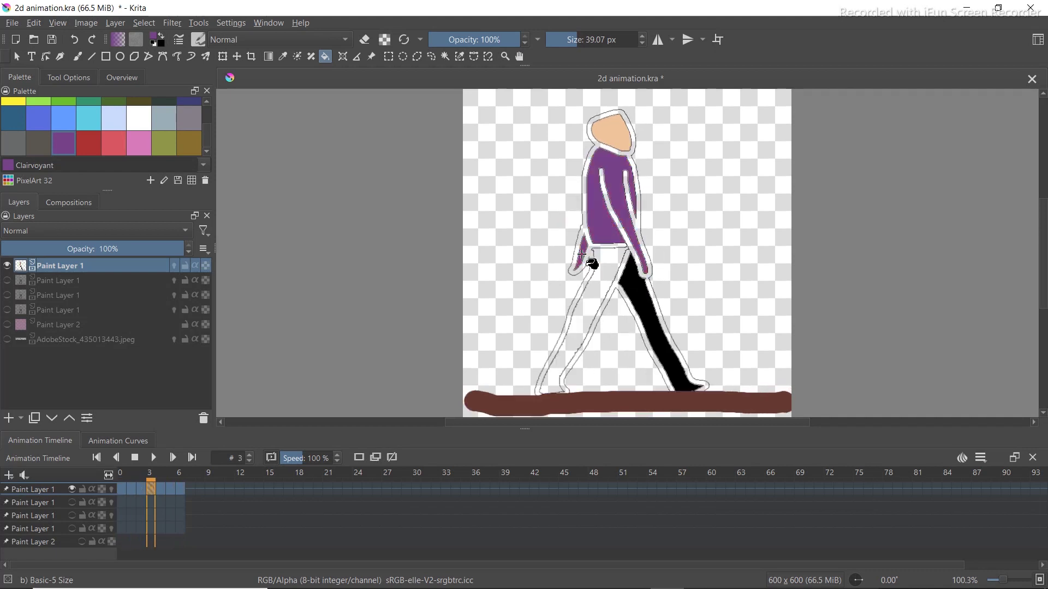
left_click(614, 240)
left_click(640, 251)
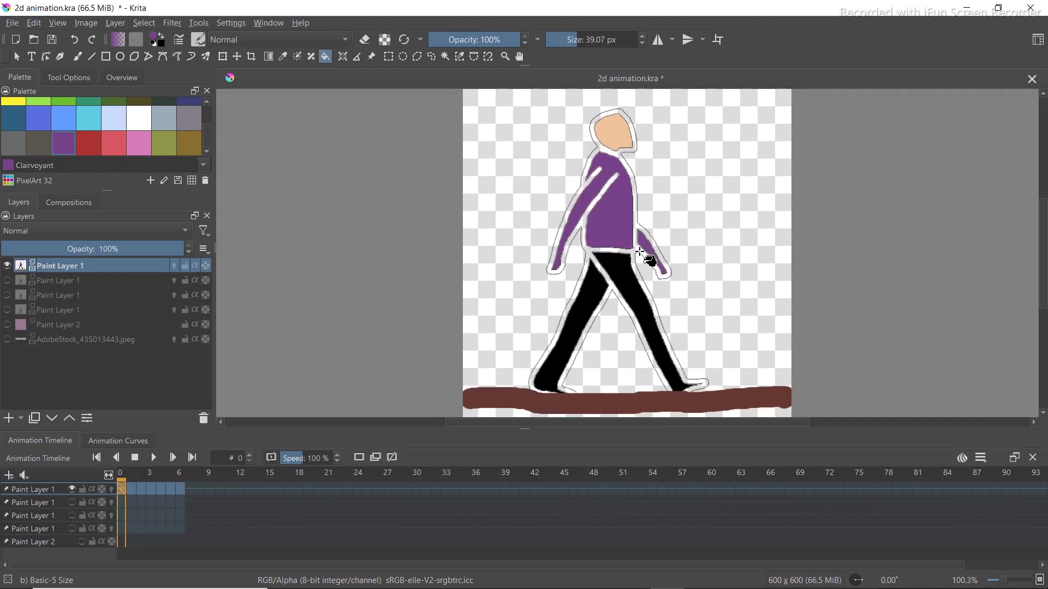
left_click(11, 23)
left_click(70, 206)
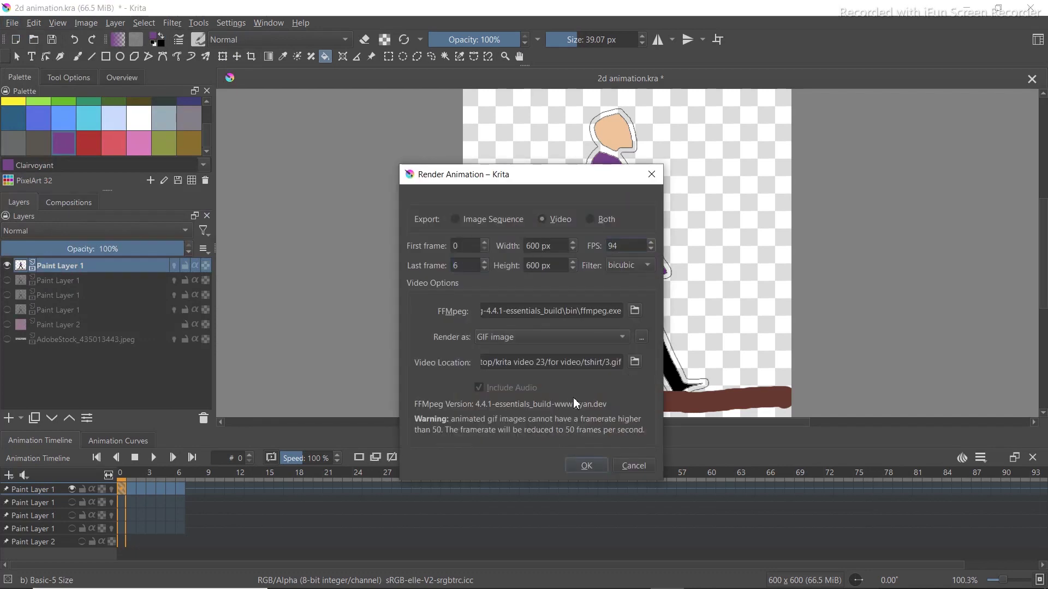
left_click(634, 361)
left_click(802, 486)
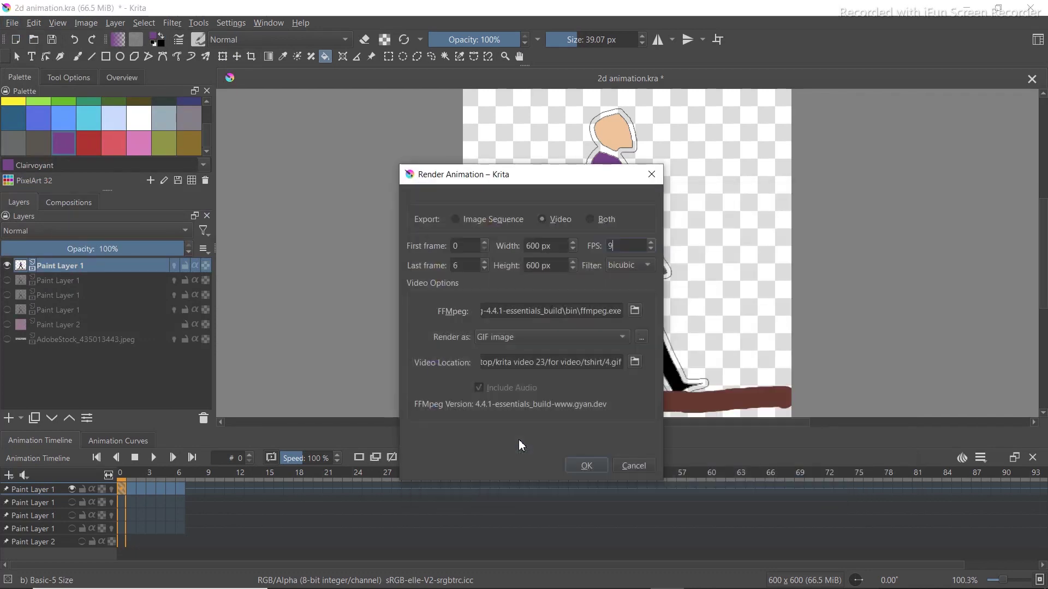
left_click(586, 465)
Pick Plum from the palette and fill the jacket plum
scroll(206, 119, "up", 1)
left_click(189, 135)
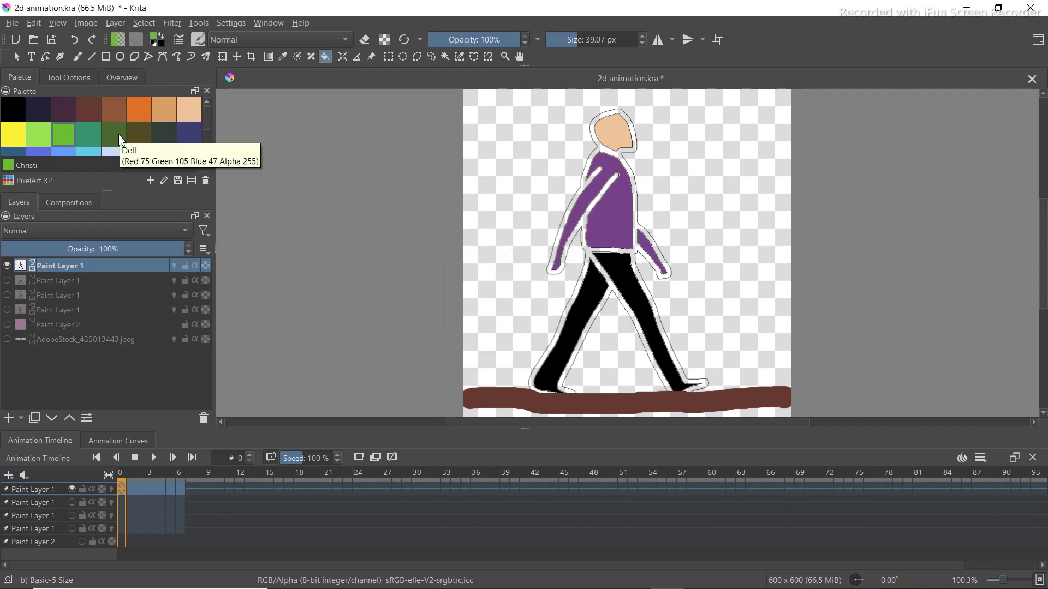
scroll(205, 131, "down", 2)
left_click(138, 143)
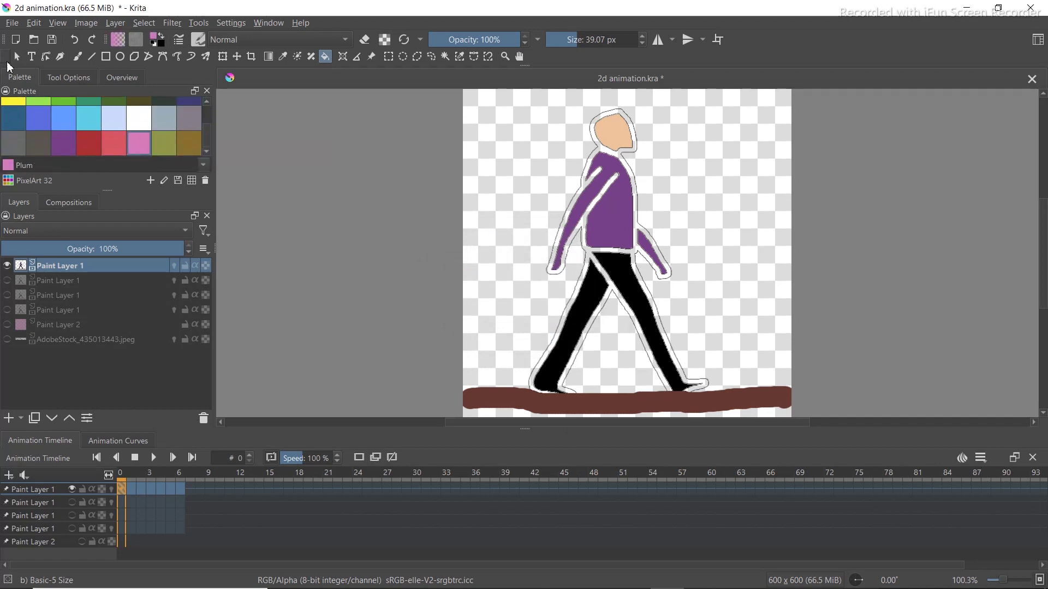
left_click(632, 233)
key("Right")
key("Right")
key("Right")
key("Right")
key("Right")
key("Right")
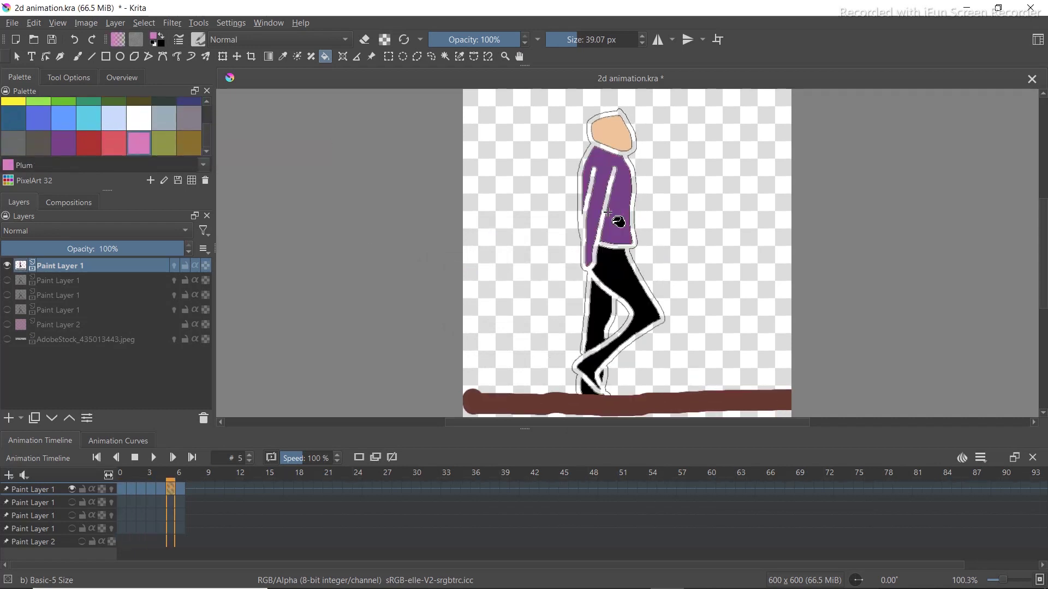
Reopen Render Animation and open the krita video 23 project folder
left_click(12, 22)
left_click(57, 205)
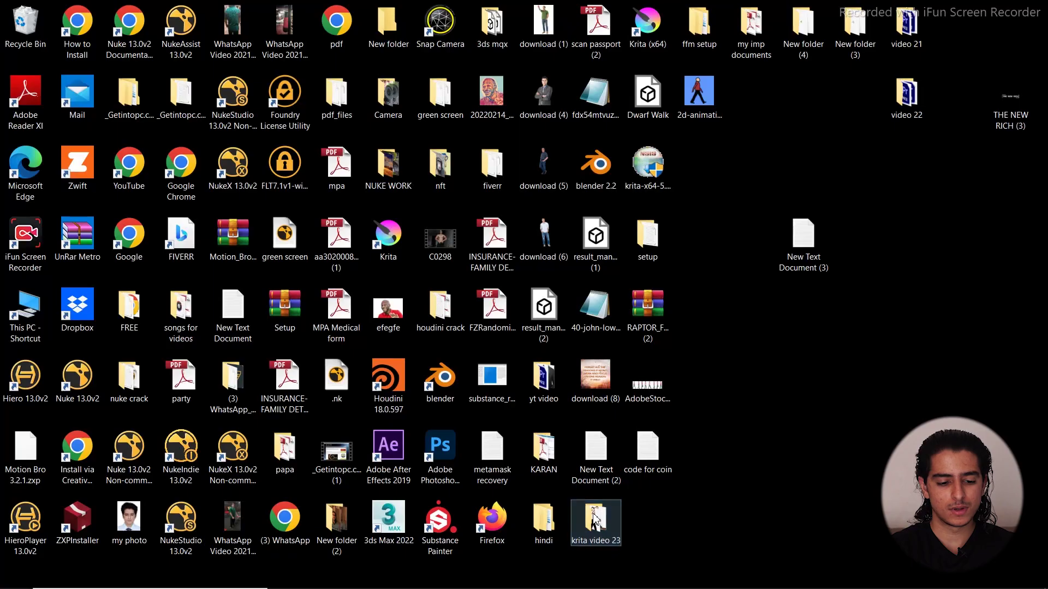
double_click(594, 521)
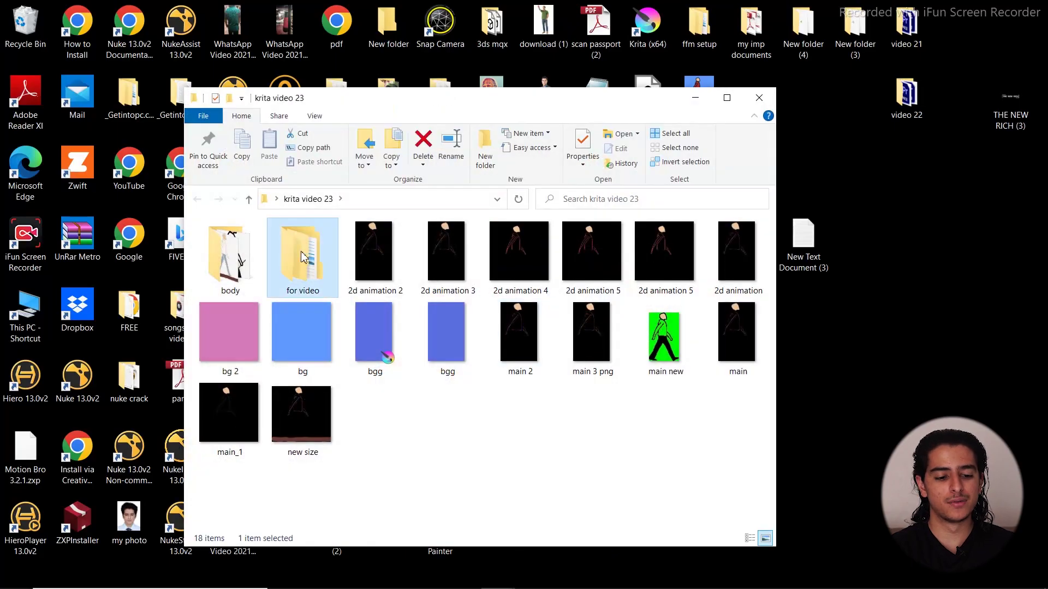
Check the body and tshirt folders in for video, open lower body, then return to Krita
double_click(303, 256)
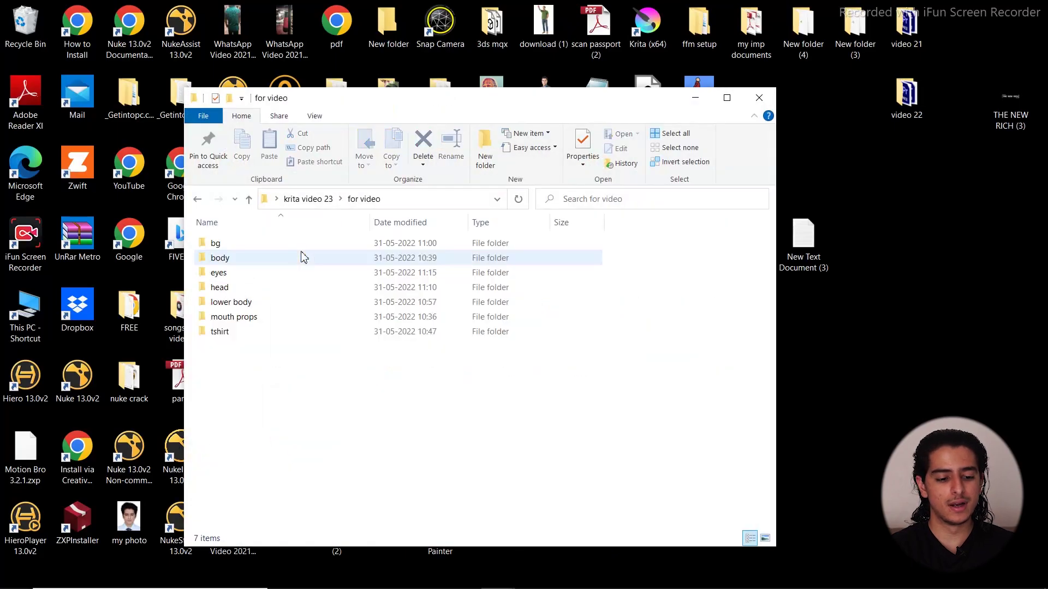
double_click(231, 257)
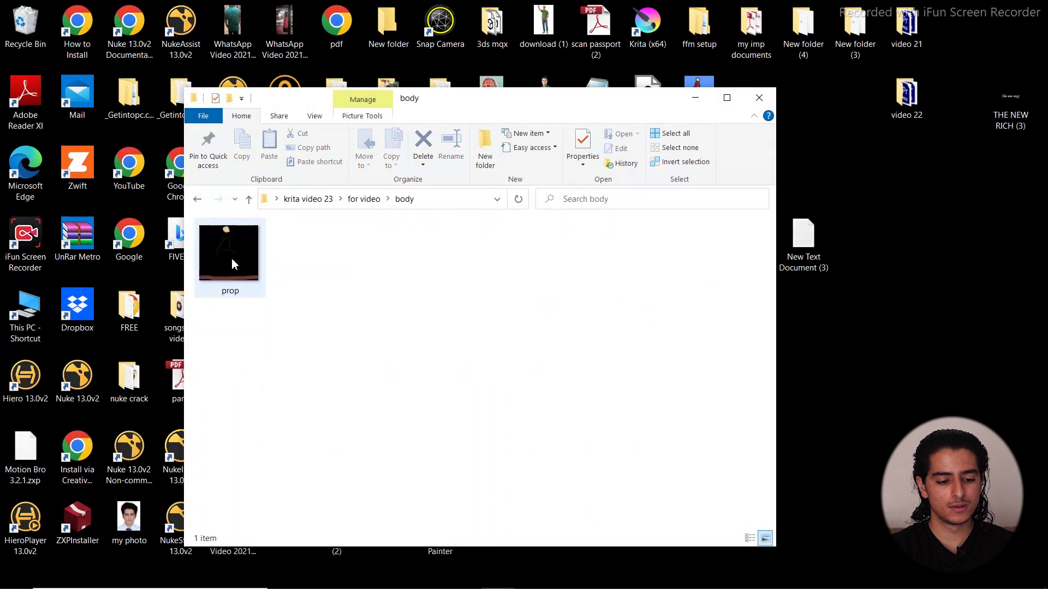
left_click(197, 197)
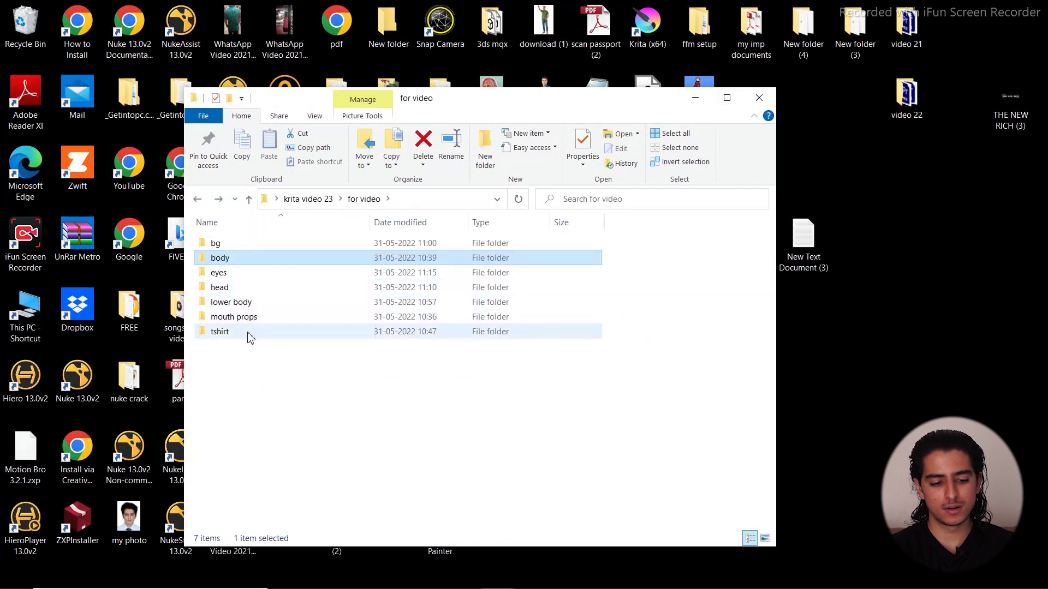
double_click(261, 334)
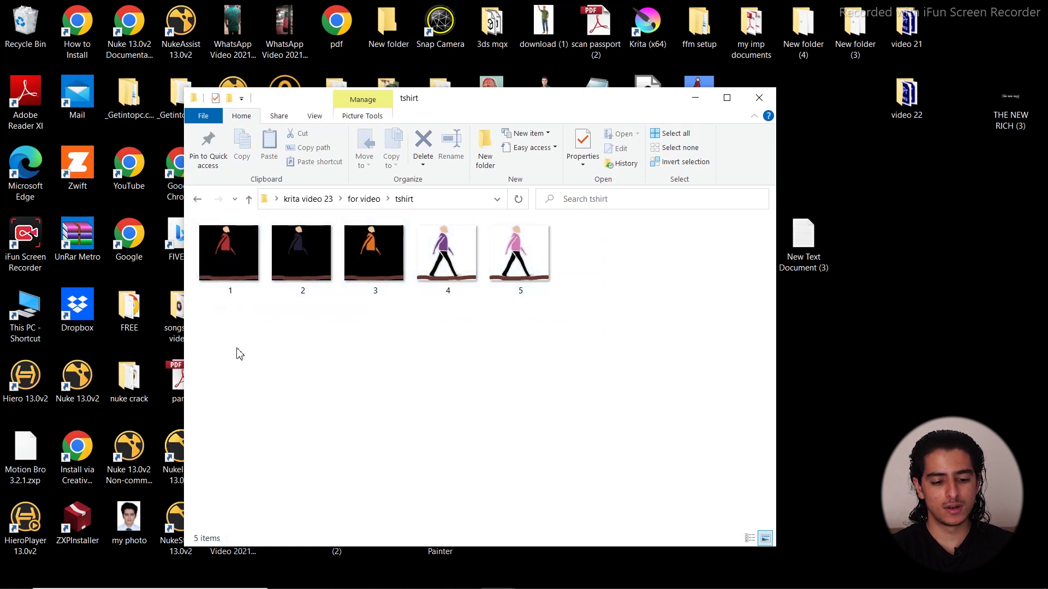
left_click(197, 200)
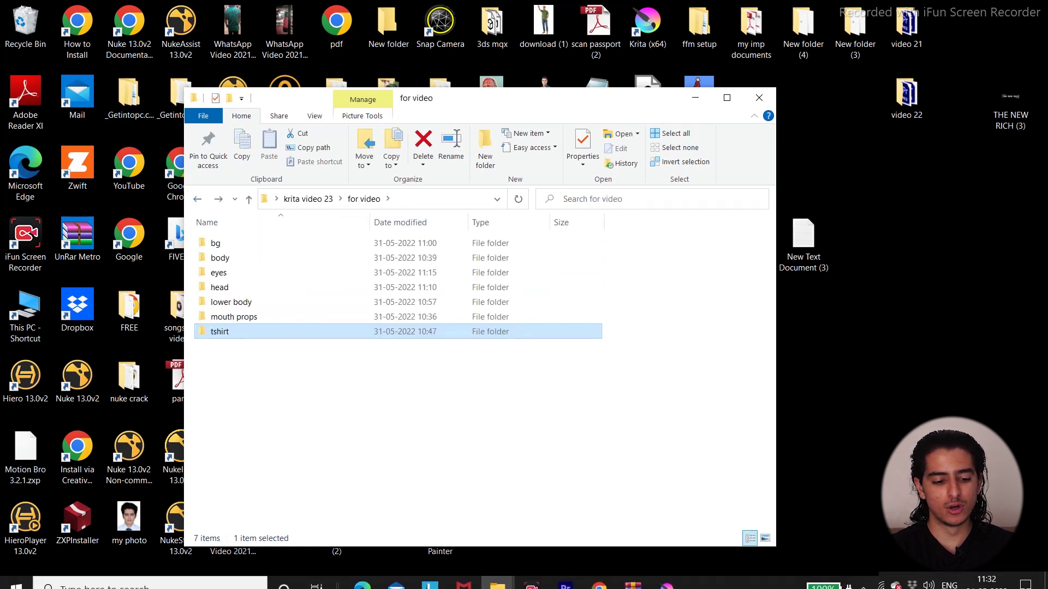
double_click(250, 308)
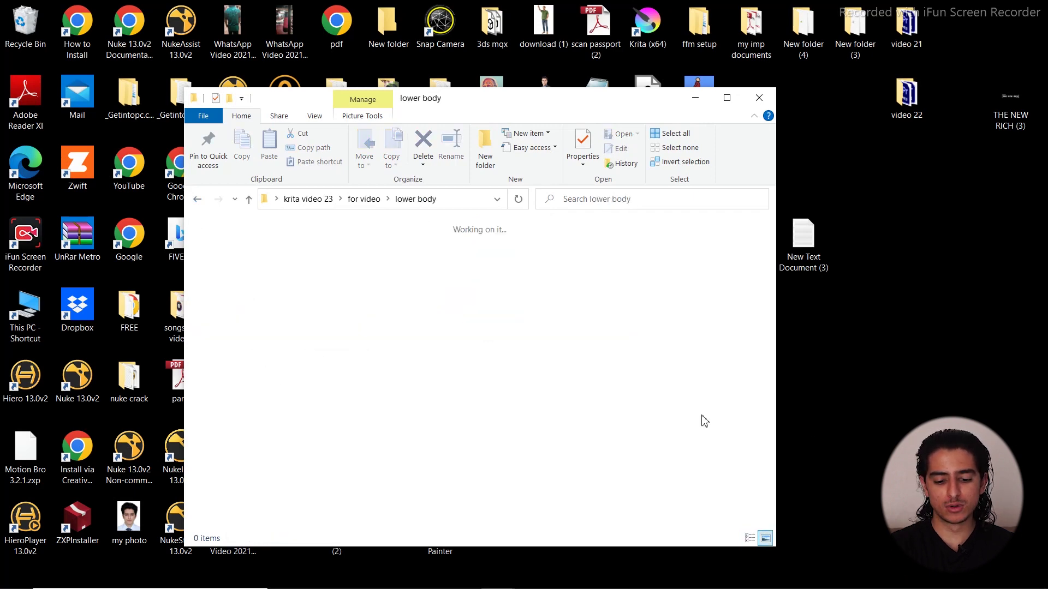
left_click(666, 576)
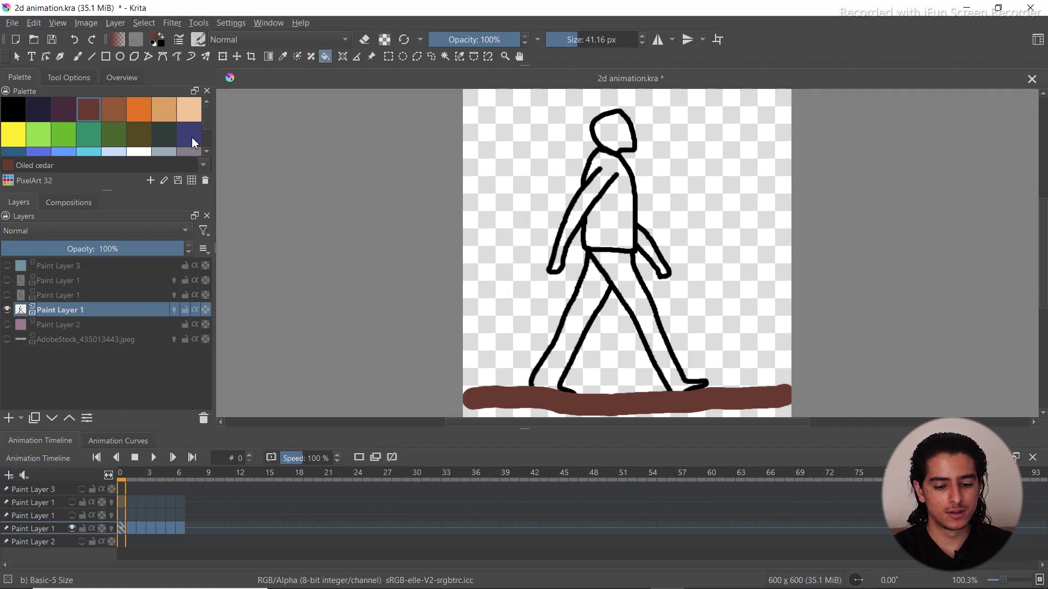
Pick Dim gray and fill the legs gray on frames 0 and 3
left_click_drag(209, 126, 209, 142)
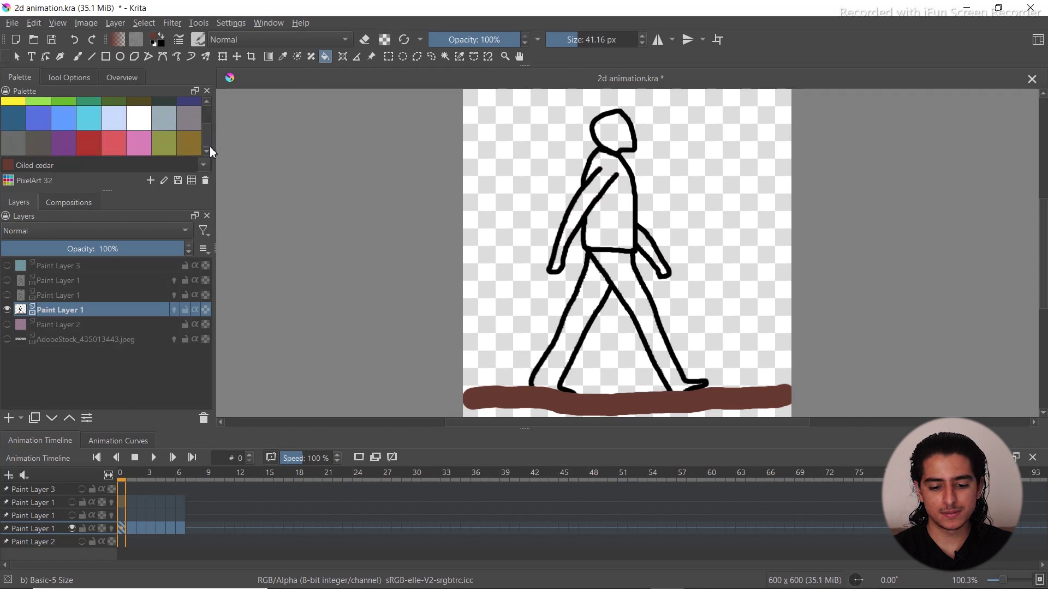
left_click(16, 144)
left_click(583, 301)
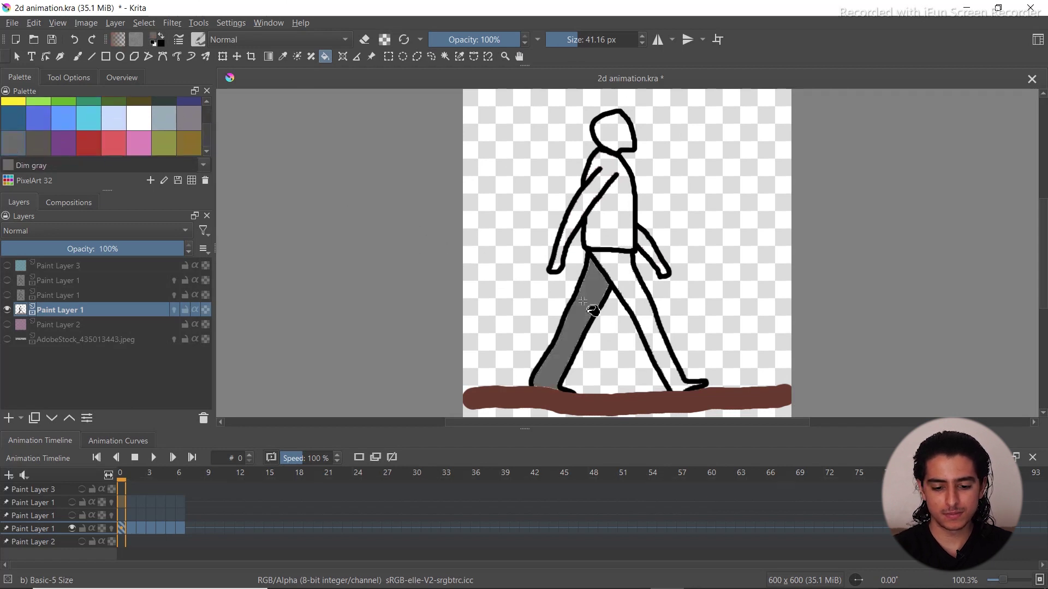
left_click(639, 307)
key("period")
key("period")
key("period")
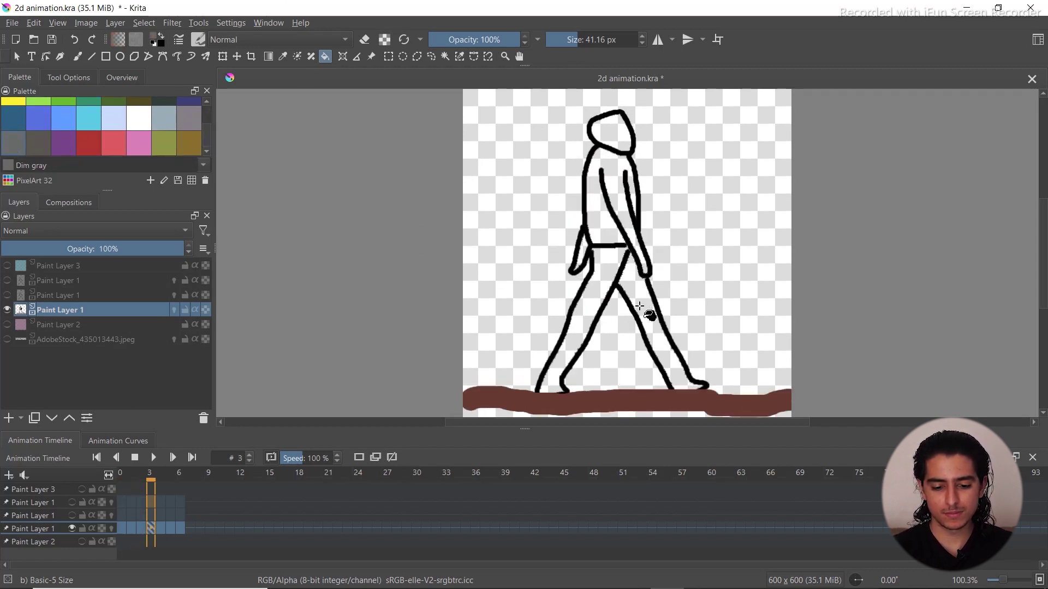
left_click(578, 327)
Fill the legs Dim gray on the remaining frames through frame 6, then return to frame 0
key("period")
left_click(589, 322)
left_click(632, 333)
key("period")
left_click(599, 311)
left_click(638, 306)
key("period")
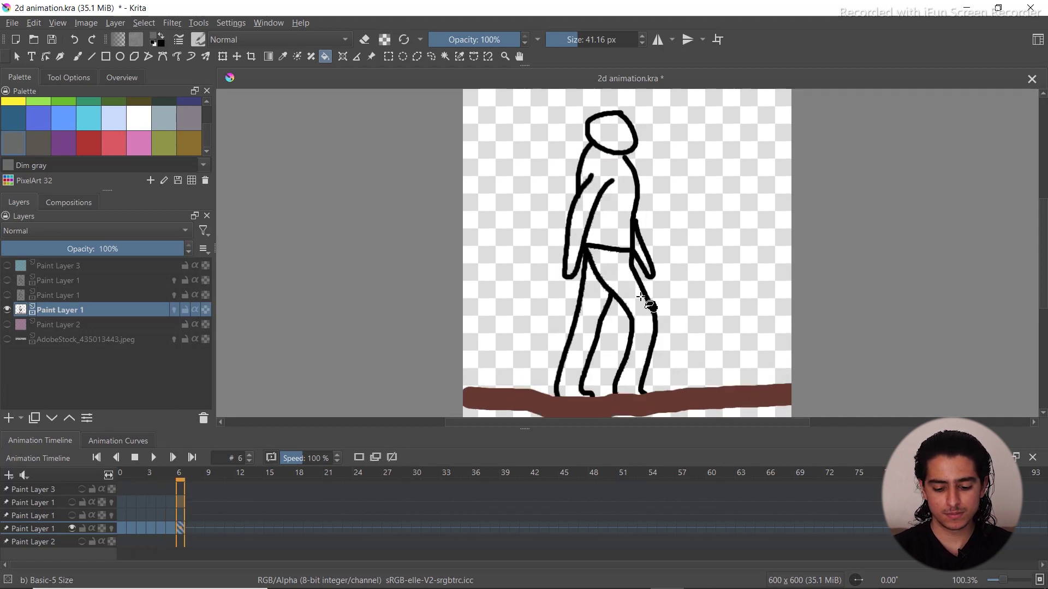
key("comma")
key("period")
left_click(577, 371)
key("comma")
key("comma")
key("comma")
key("comma")
key("comma")
key("comma")
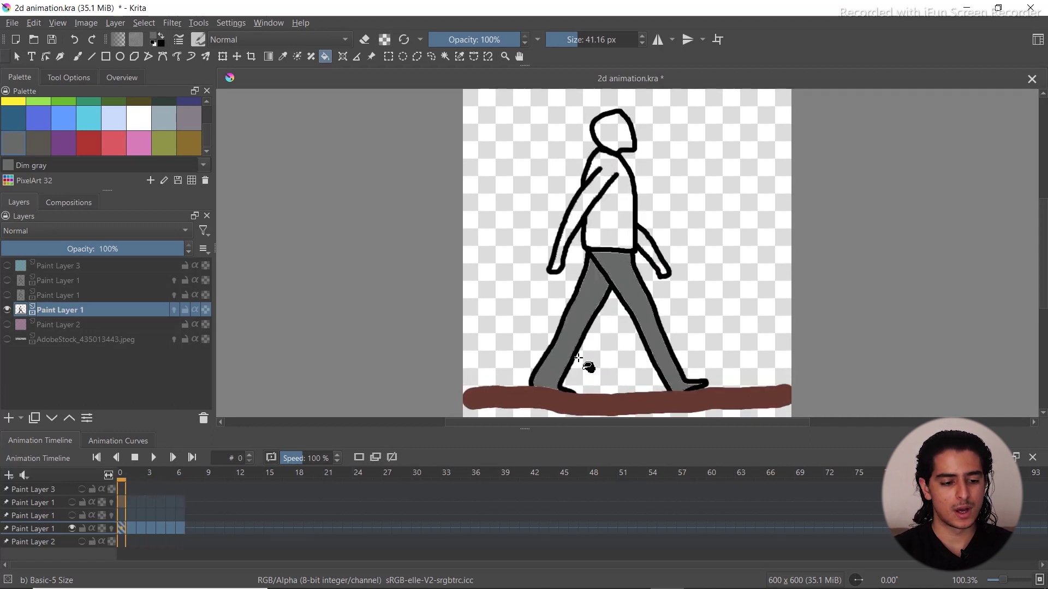
left_click(12, 22)
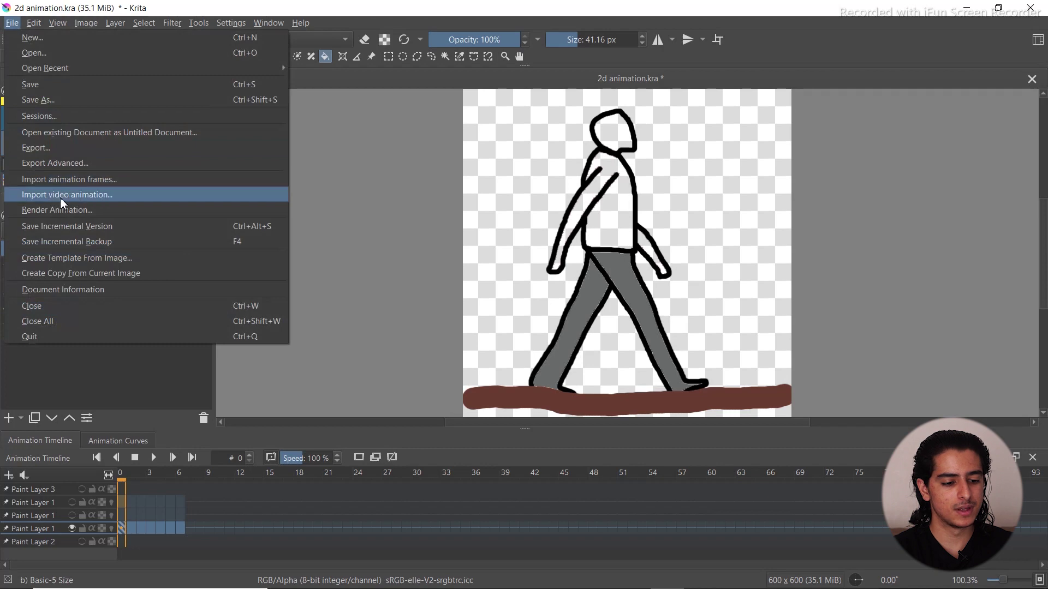
Open Render Animation and adjust the last frame and frames-per-second values
left_click(73, 211)
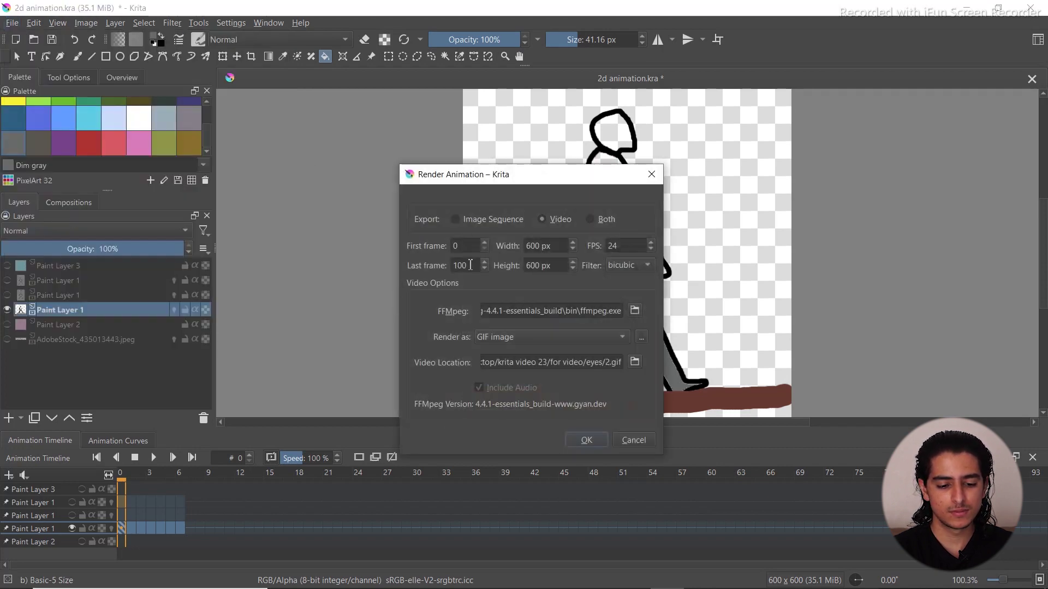
double_click(469, 266)
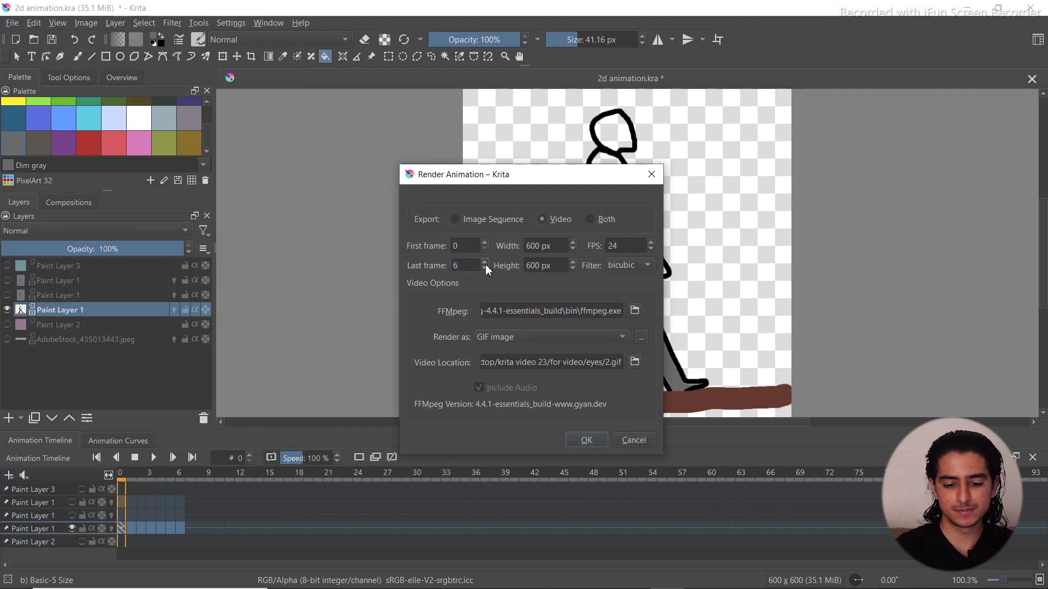
double_click(618, 247)
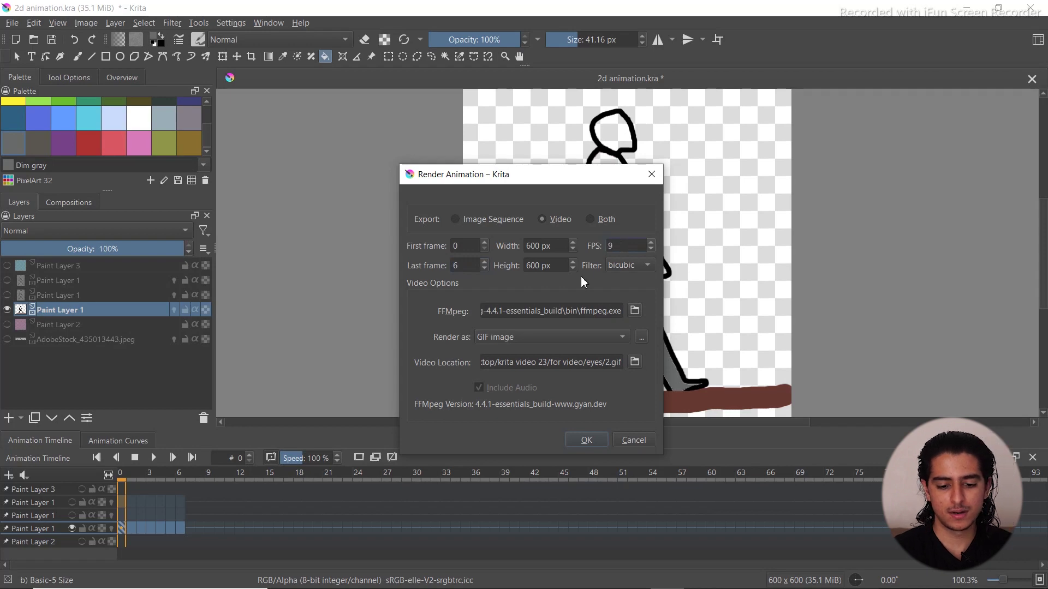
Save the render as 1.gif in krita video 23/for video/lower body and start rendering
left_click(634, 363)
left_click_drag(505, 368, 504, 281)
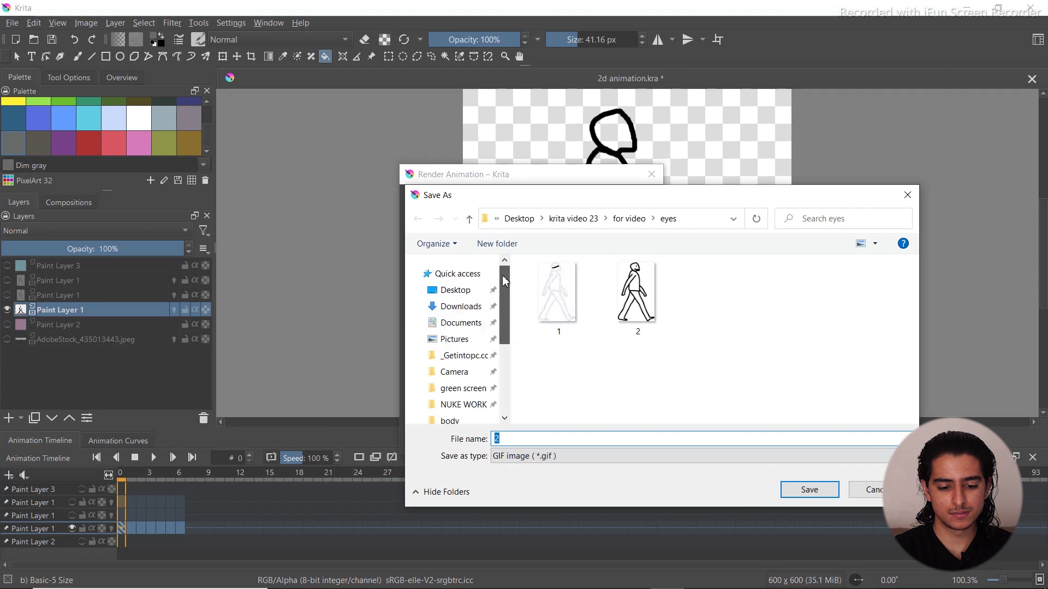
left_click(464, 291)
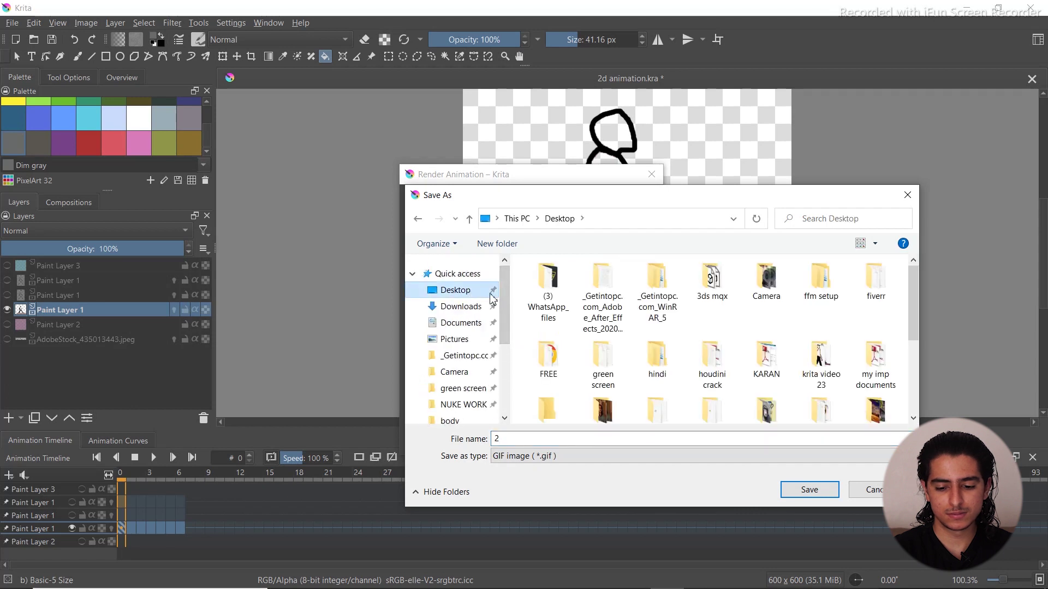
double_click(822, 375)
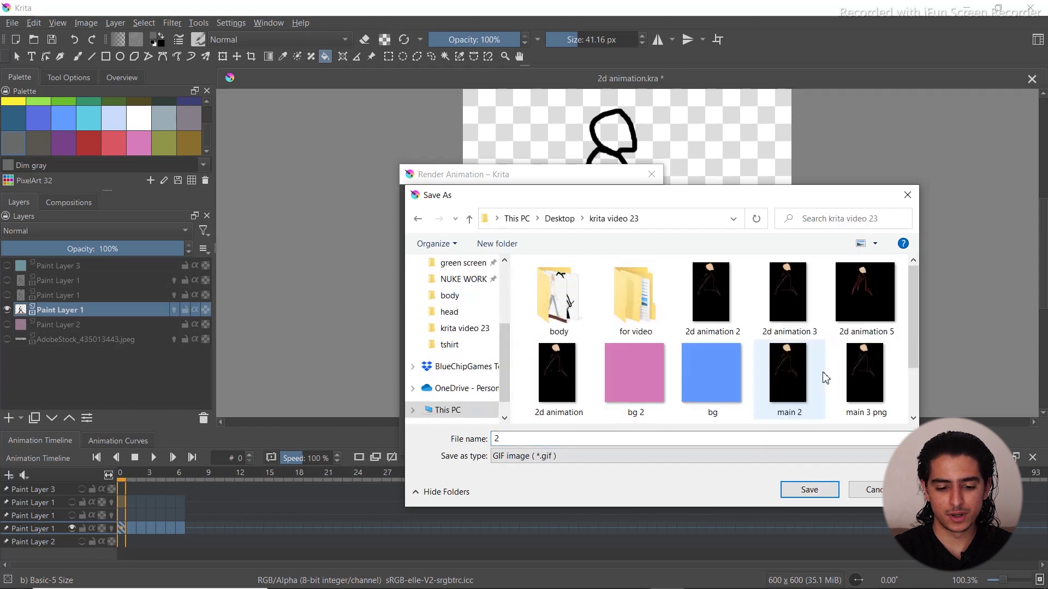
double_click(662, 300)
double_click(561, 345)
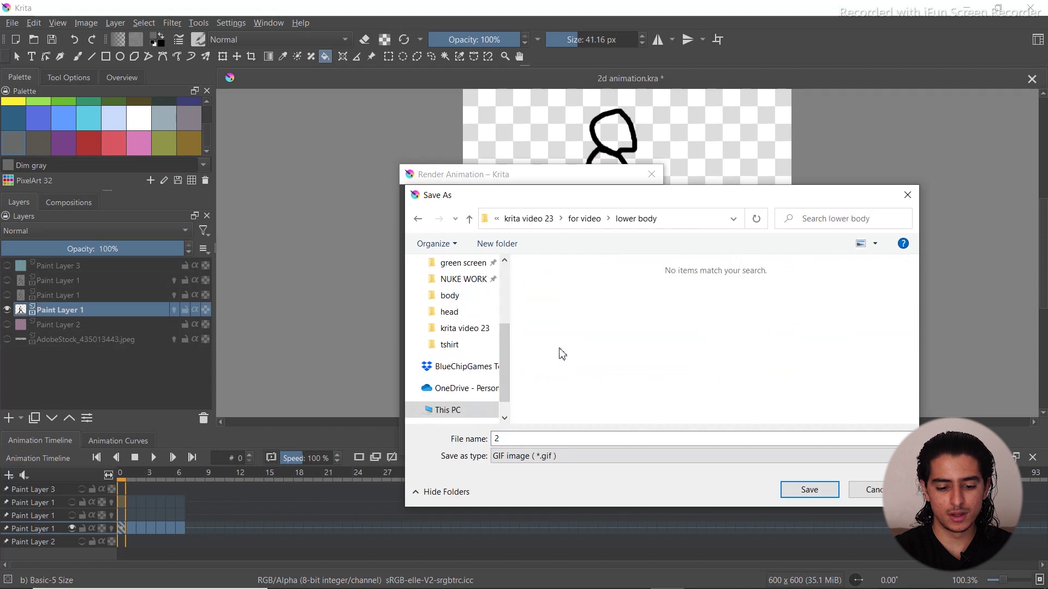
double_click(504, 438)
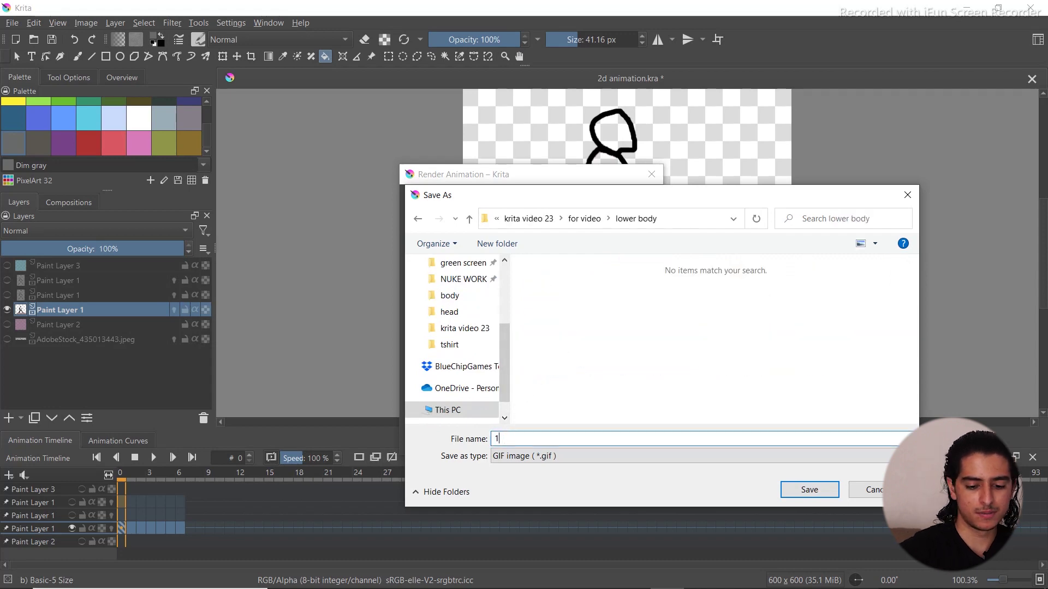
left_click(816, 493)
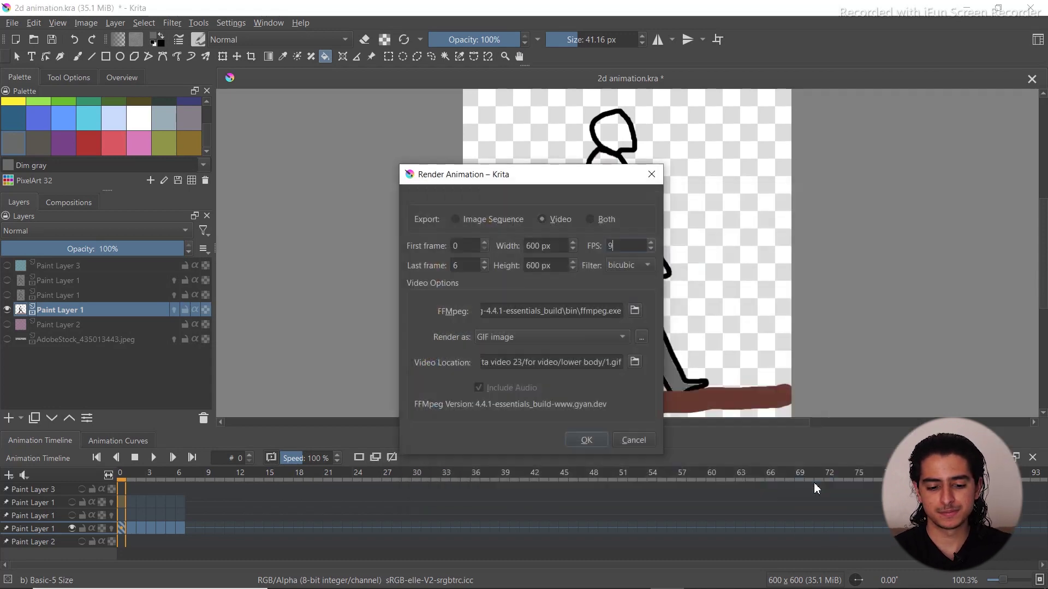
left_click(585, 440)
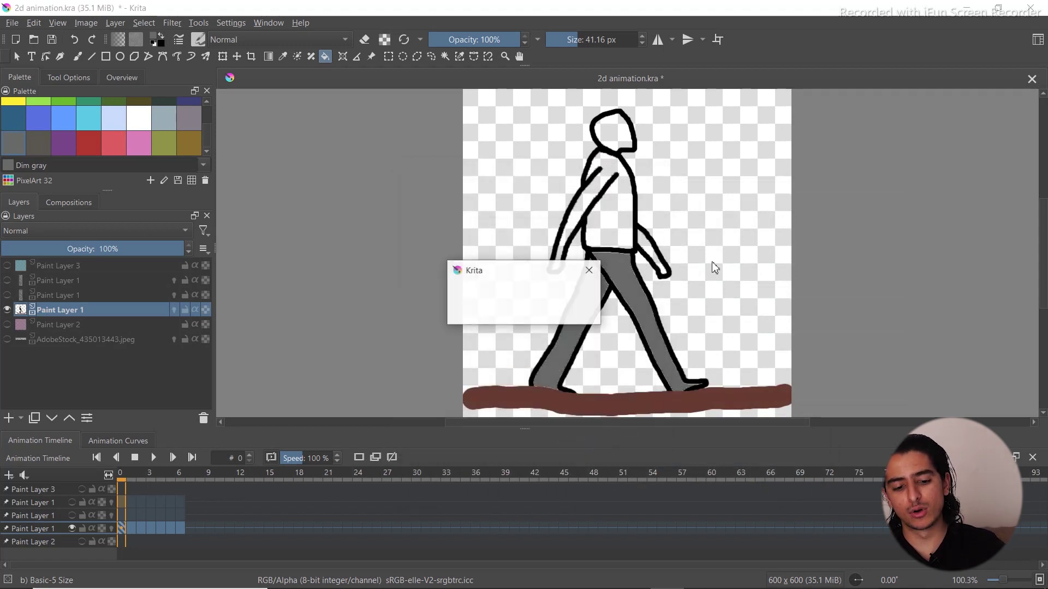
Erase the grey fill from both trouser legs using the Fill tool in eraser mode
left_click(324, 56)
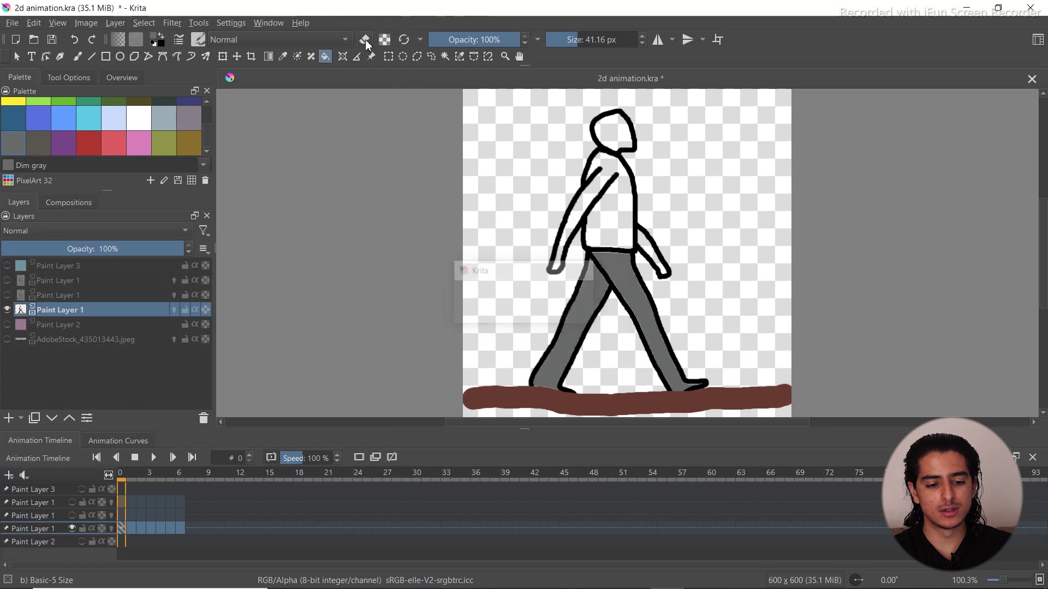
key("e")
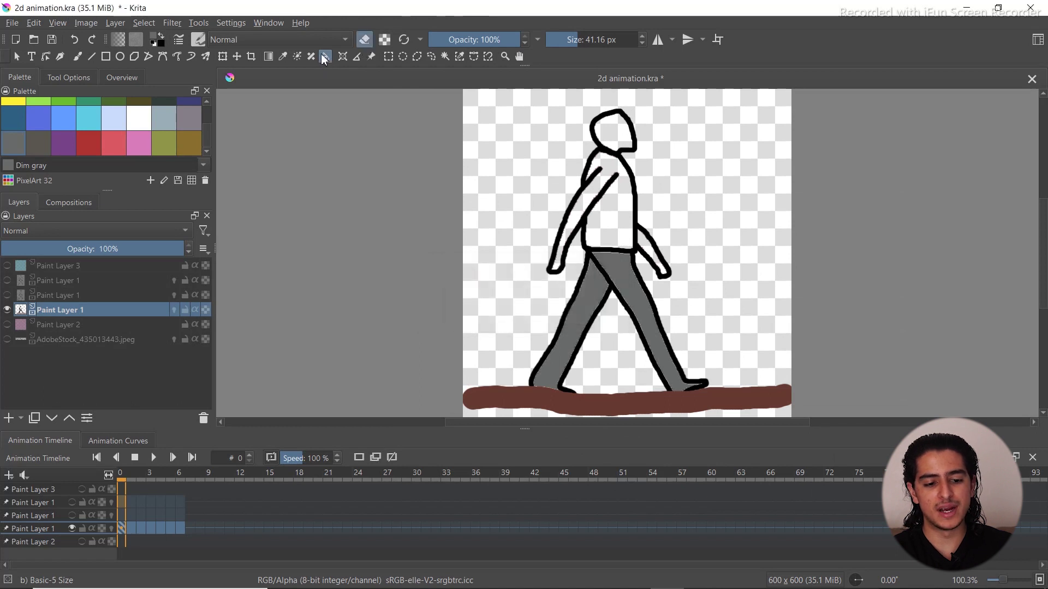
left_click(616, 272)
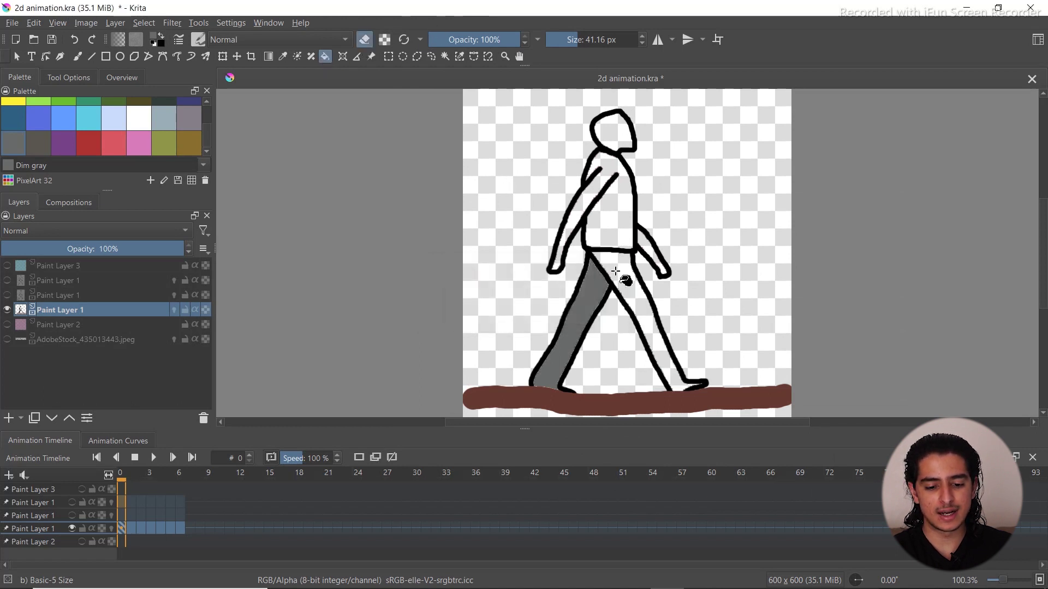
left_click(595, 294)
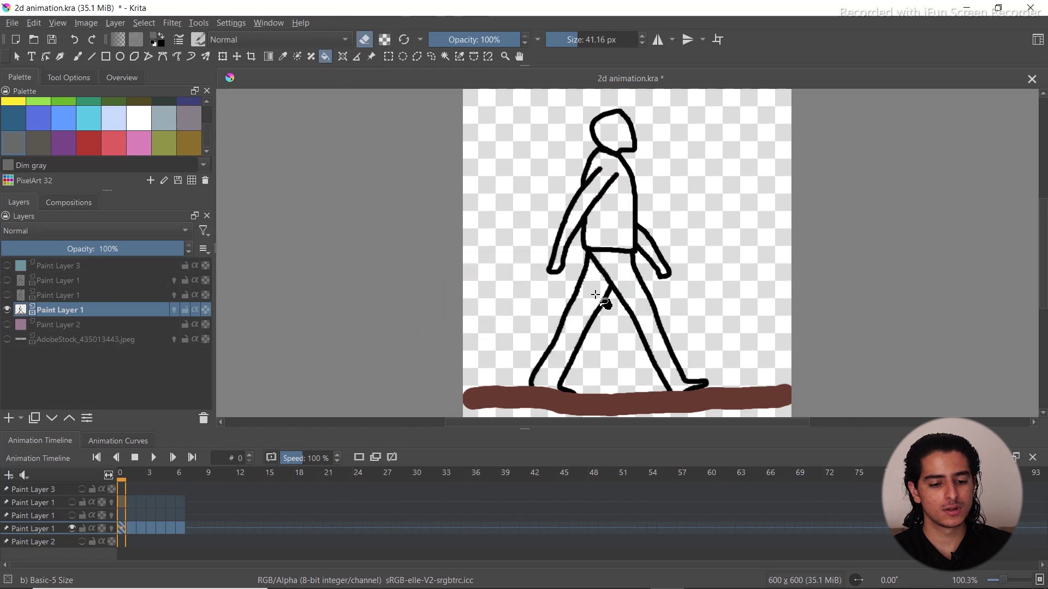
left_click(327, 56)
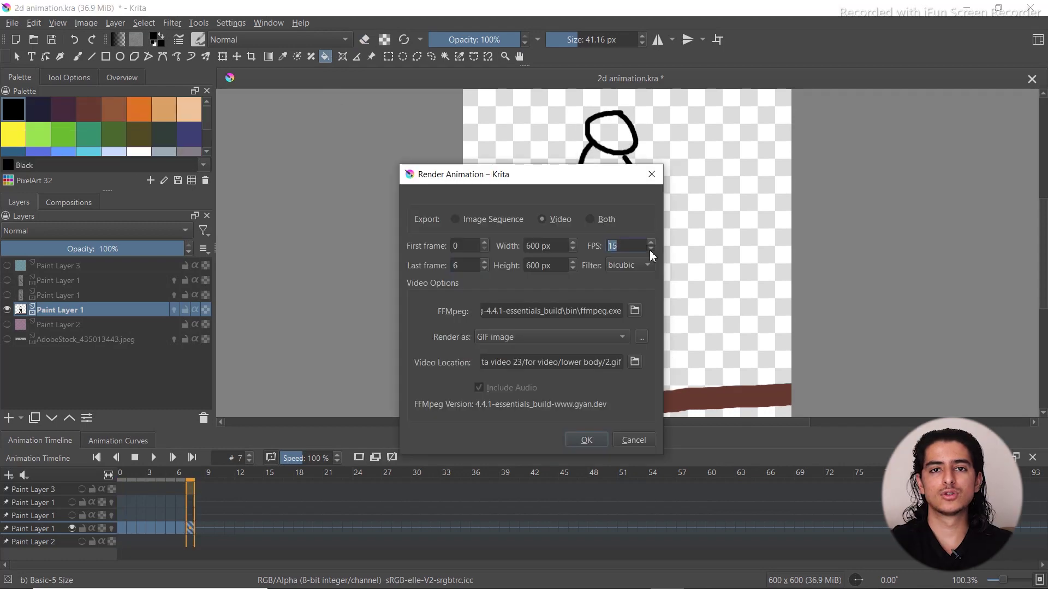
Render the walk animation at 9 fps as 3.gif in the lower body folder
left_click(650, 249)
left_click(650, 250)
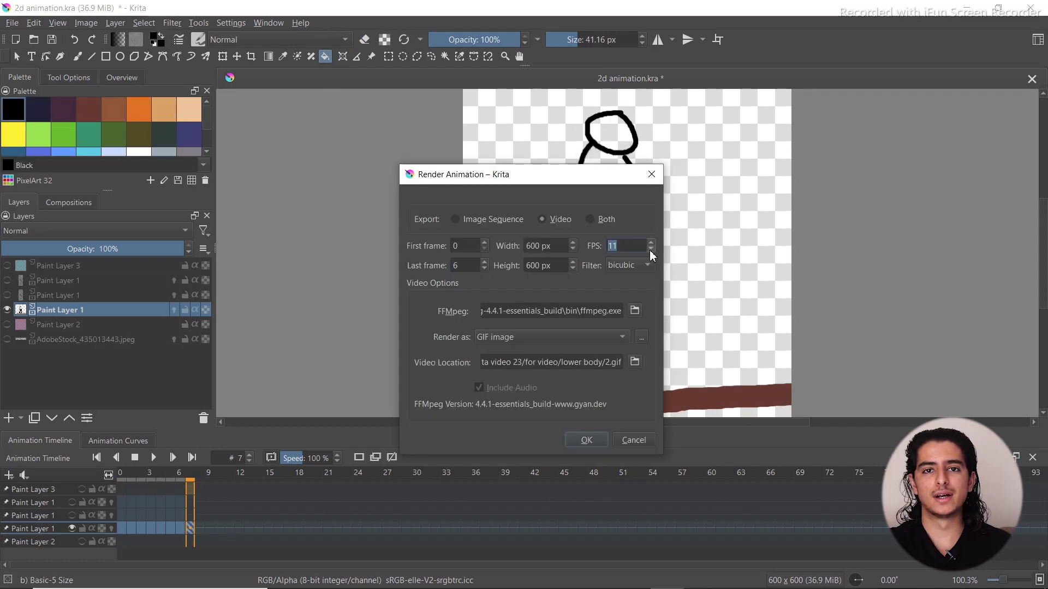
left_click(651, 250)
left_click(651, 250)
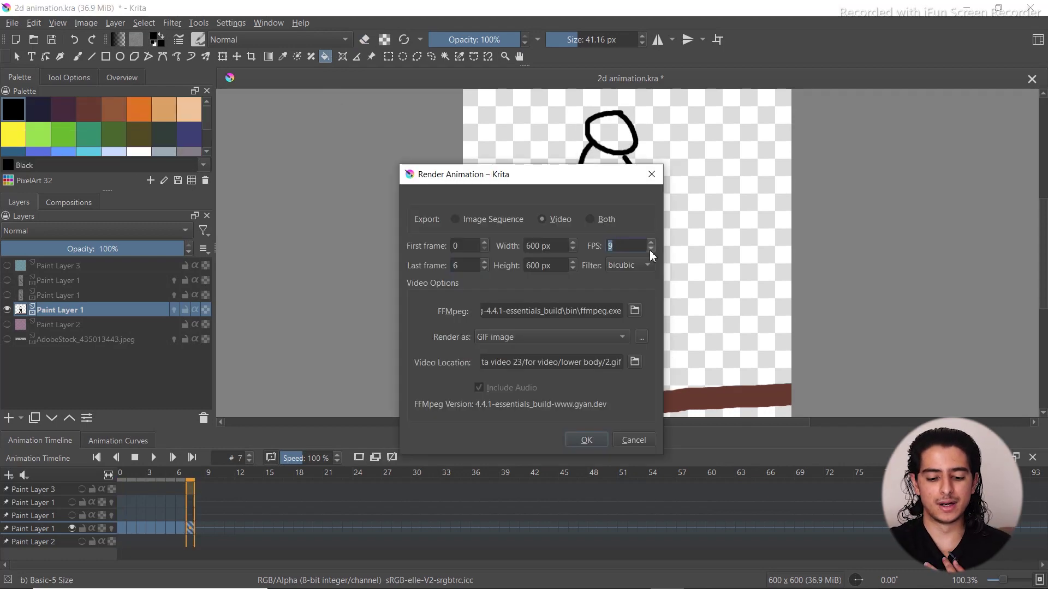
left_click(635, 364)
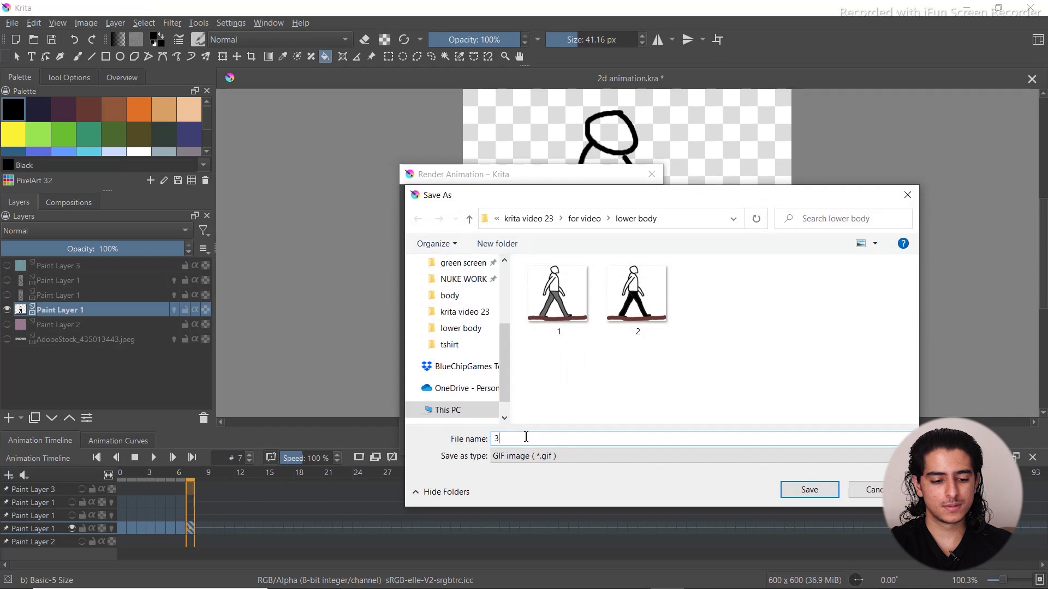
left_click(809, 489)
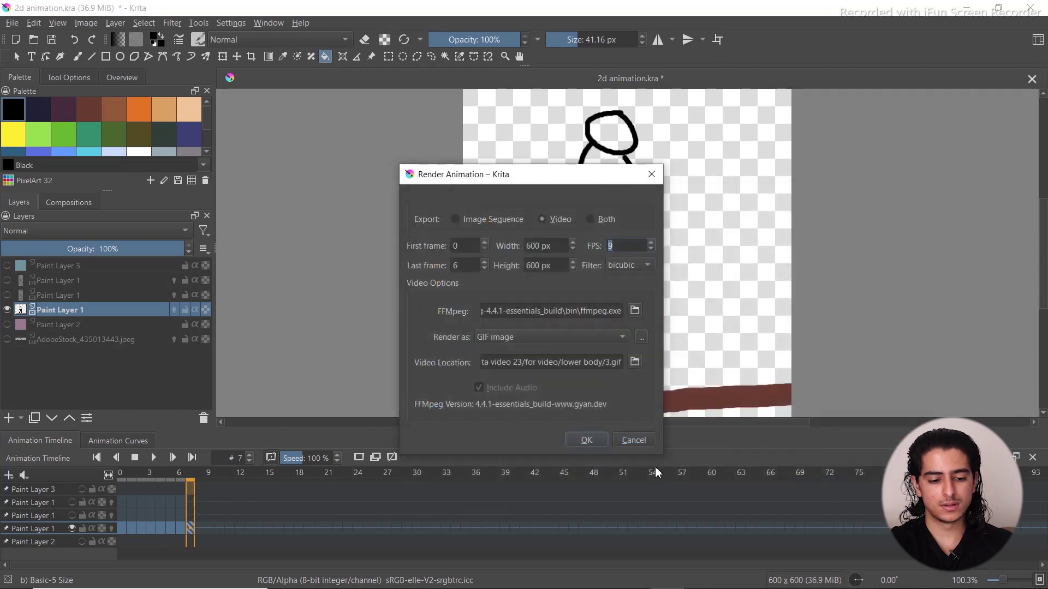
left_click(586, 440)
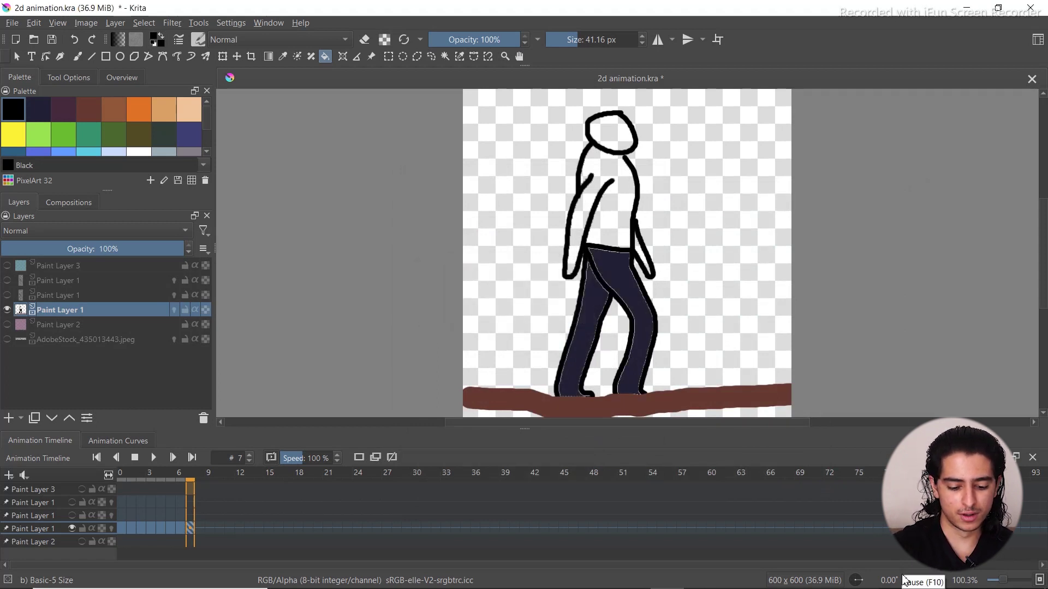
Add a new Paint Layer 4 and hide the stick-figure layer
left_click(8, 418)
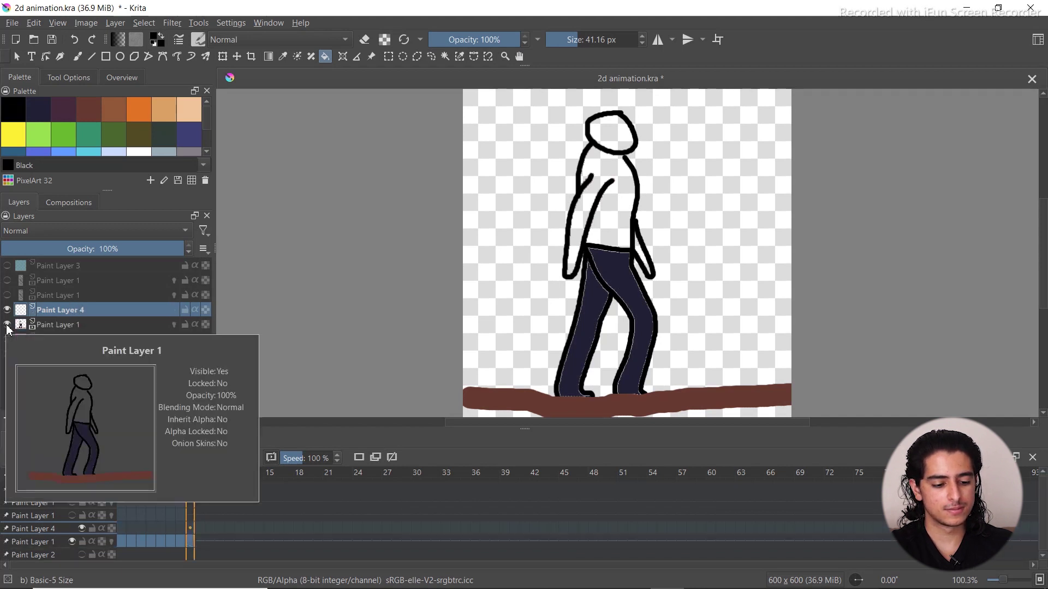
left_click(7, 326)
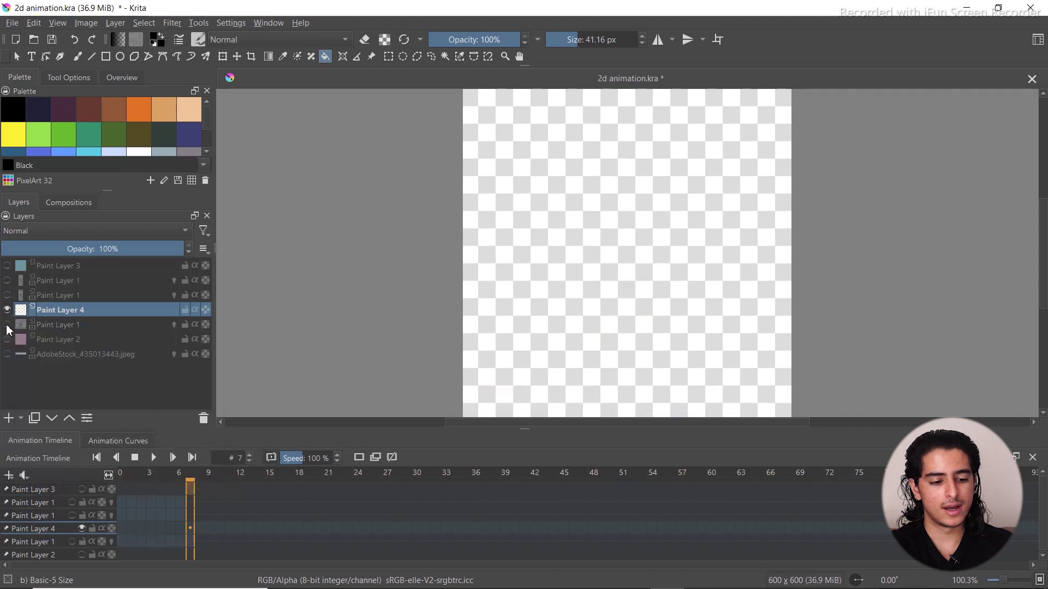
left_click(7, 325)
left_click(8, 325)
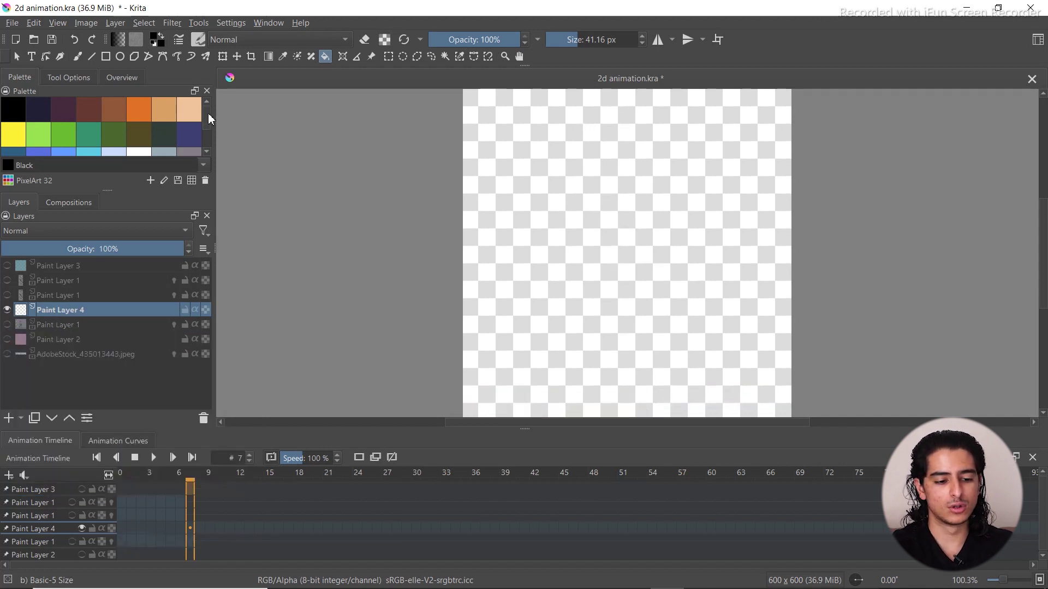
Bucket-fill the new layer with the Golden fizz yellow swatch
left_click(18, 144)
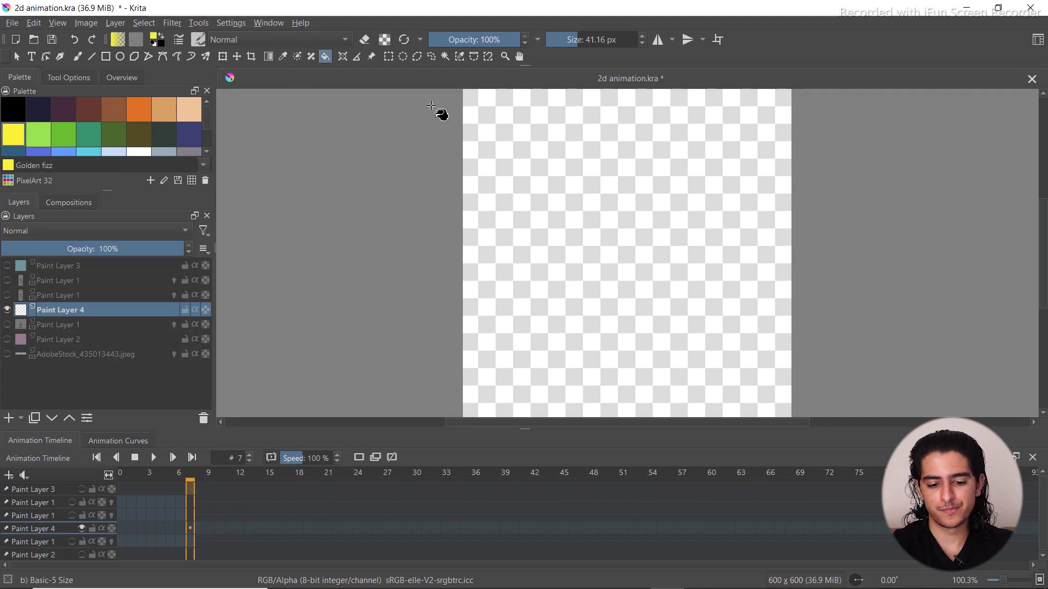
left_click(544, 163)
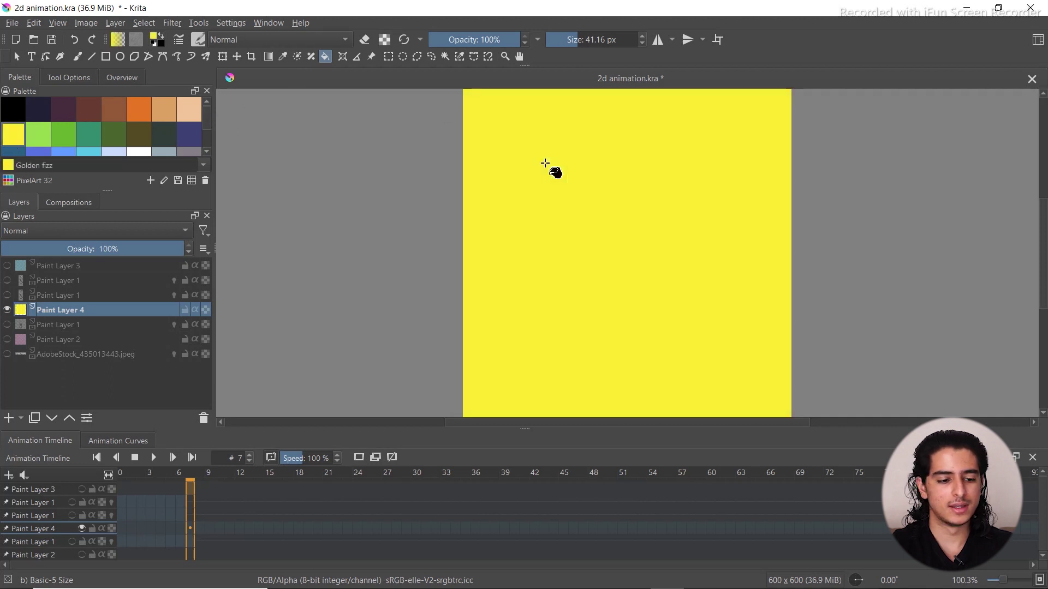
left_click(12, 23)
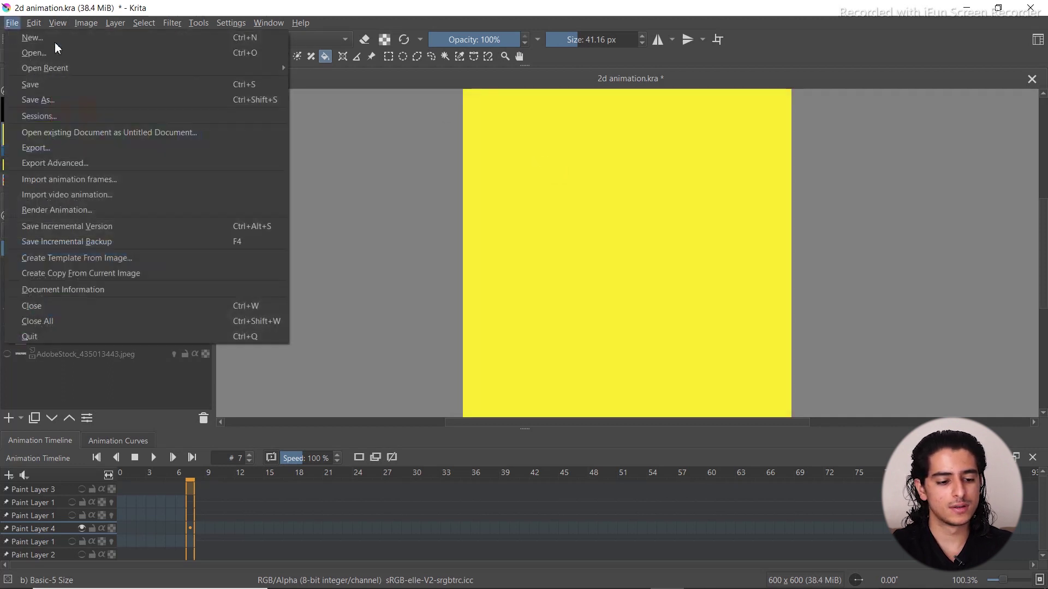
Export the yellow canvas to the bg folder as 2d animation.png, overwriting the existing file
left_click(64, 148)
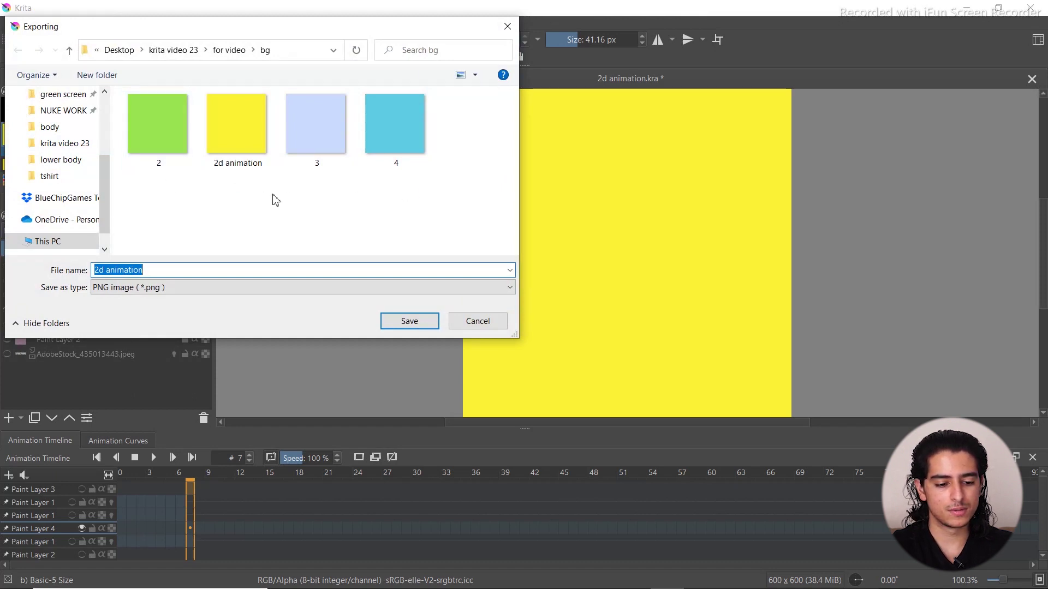
left_click(408, 322)
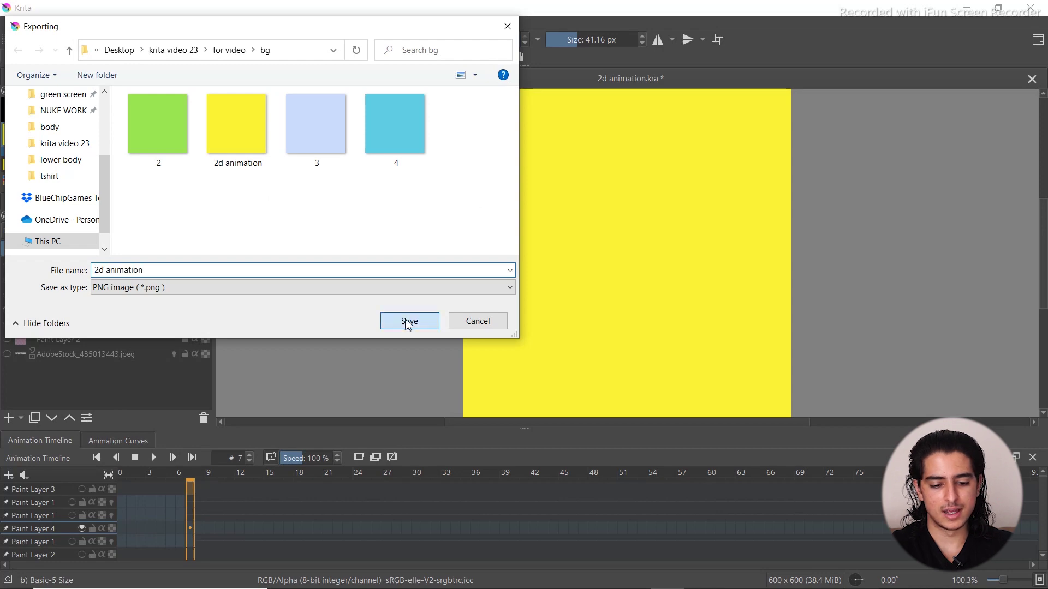
left_click(565, 305)
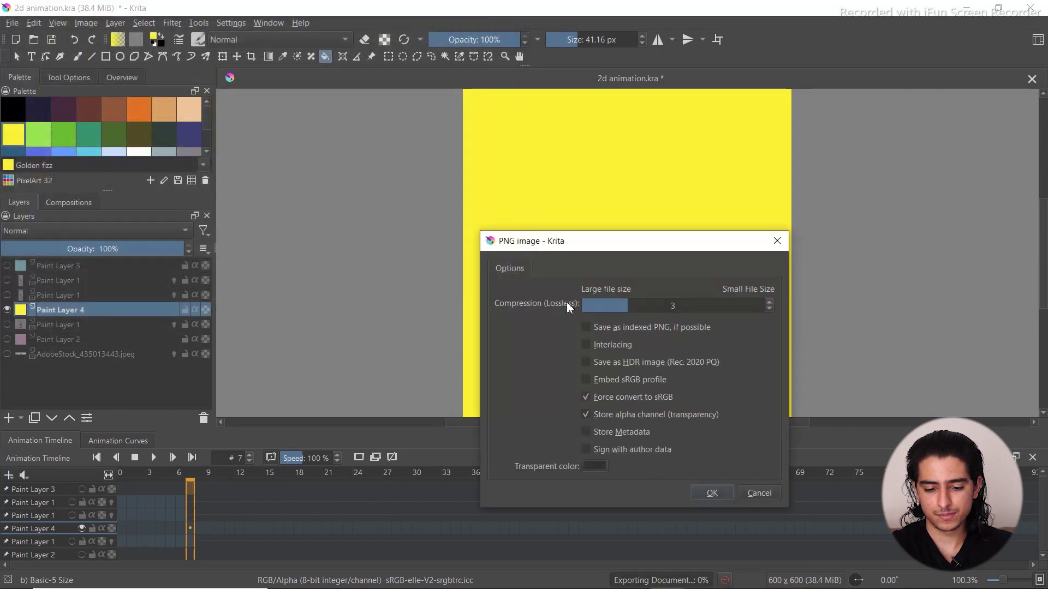
left_click(712, 492)
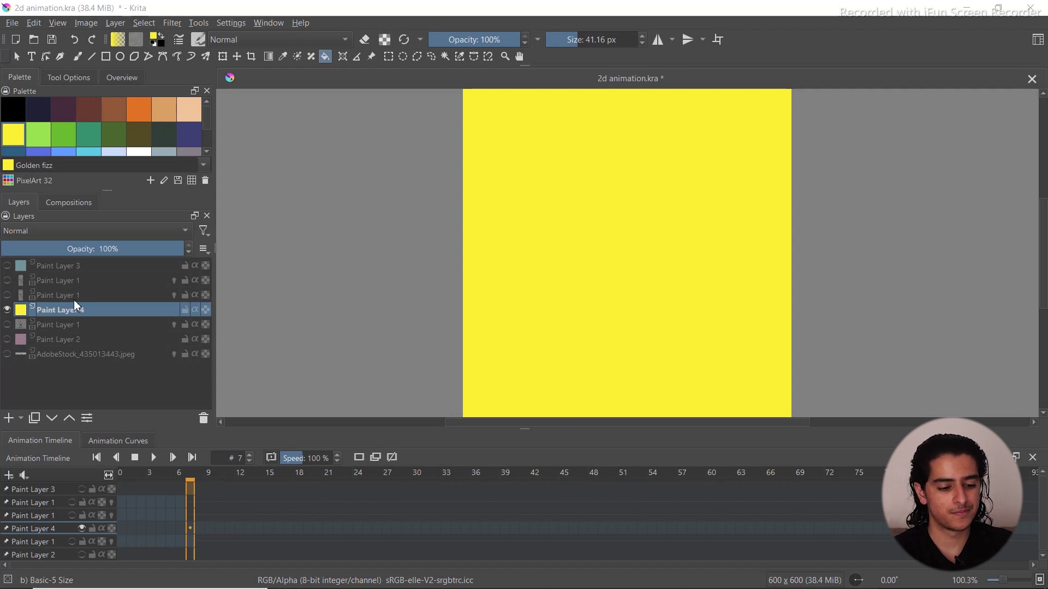
Show the walker layer, delete the yellow Paint Layer 4, and play the walk cycle
left_click(8, 324)
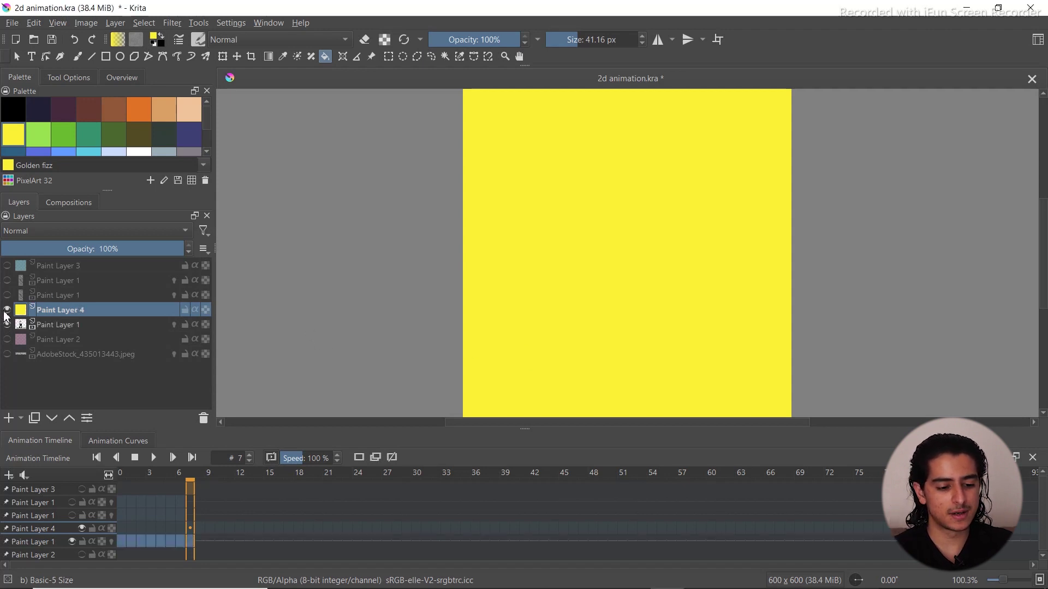
left_click(7, 309)
left_click(203, 418)
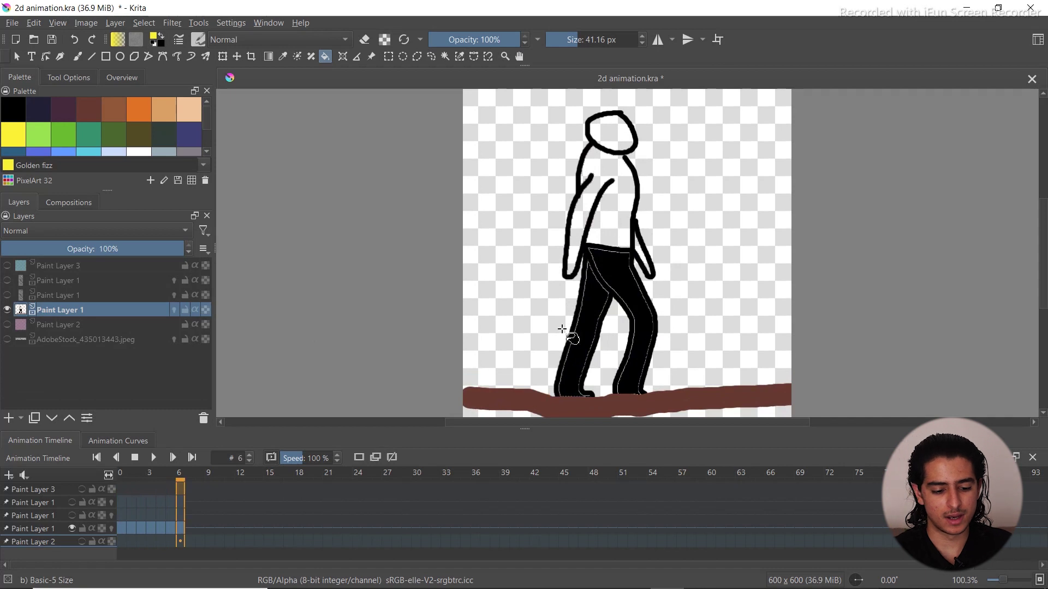
key("space")
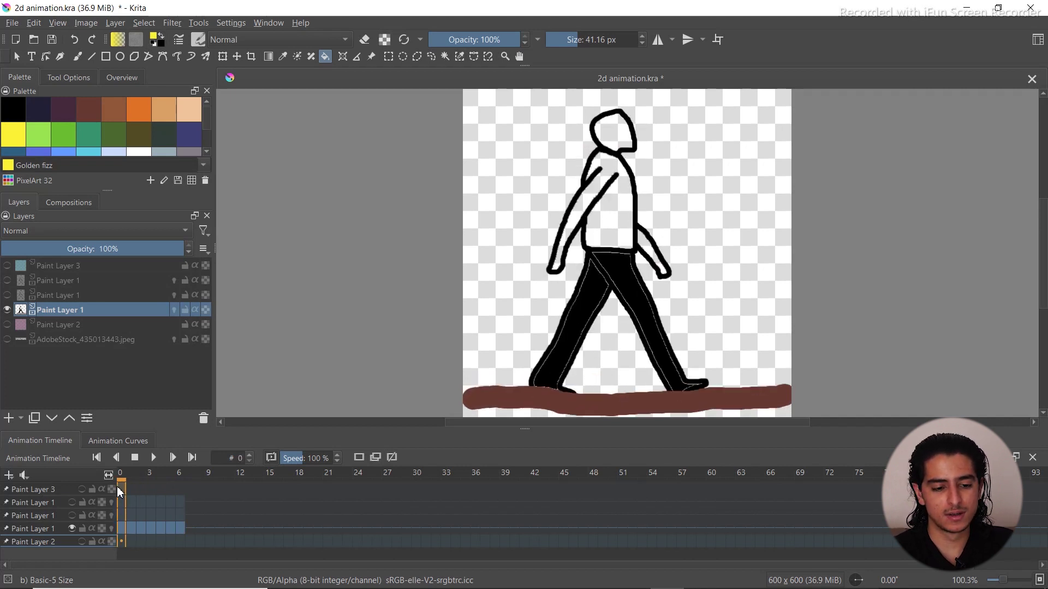
Set the Fill tool to erase and clear both legs' black fill on frames 0 and 1
left_click(325, 57)
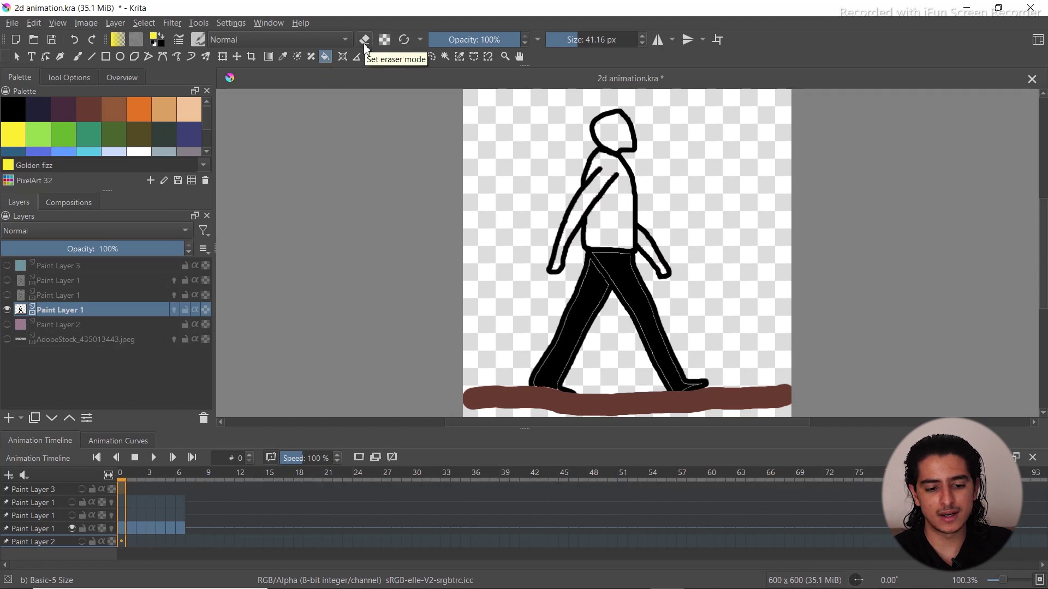
left_click(364, 42)
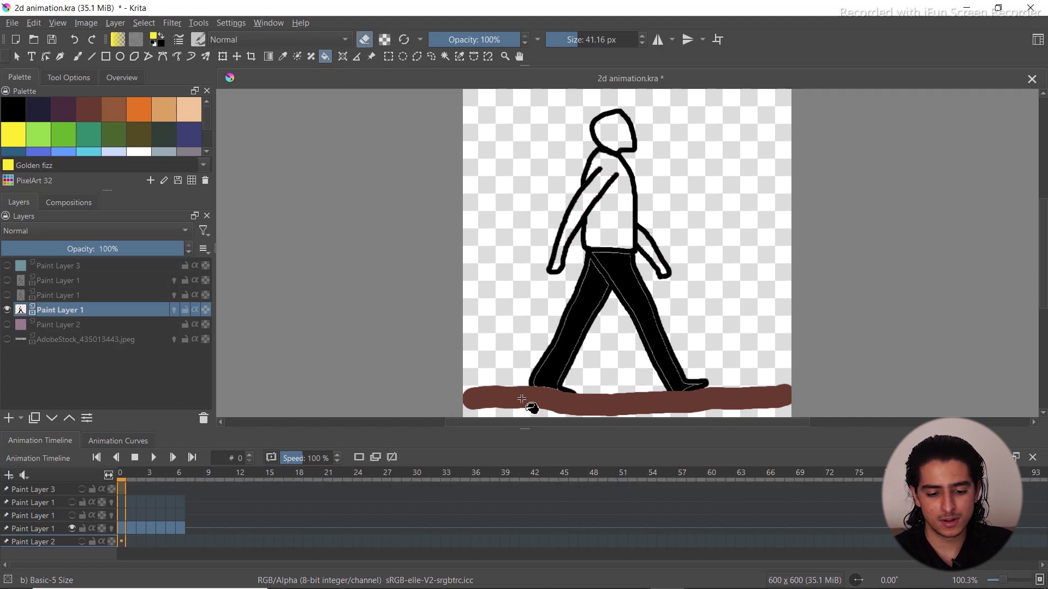
left_click(577, 320)
left_click(635, 304)
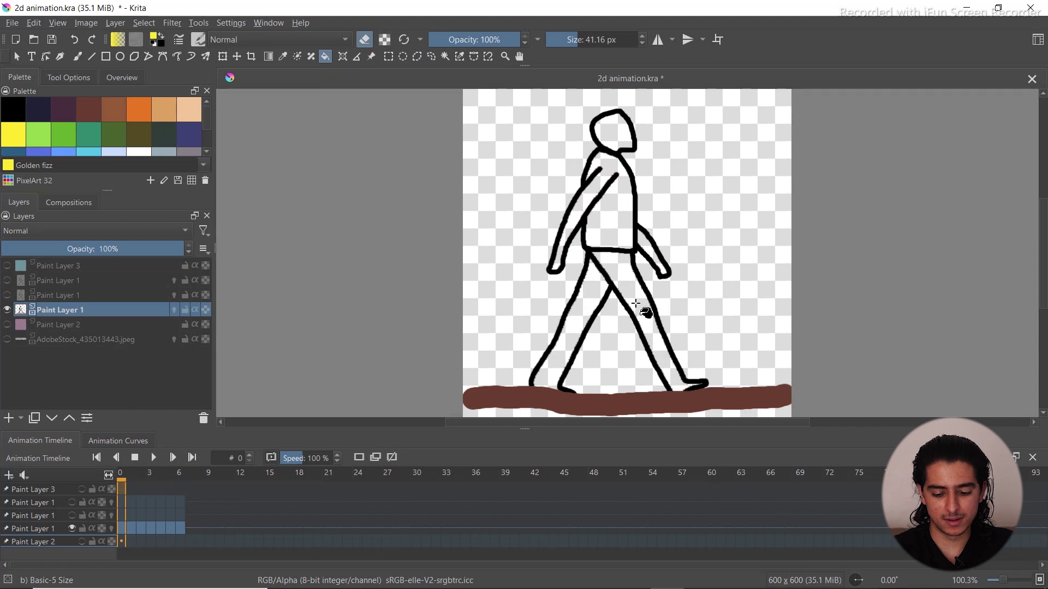
key("period")
left_click(633, 309)
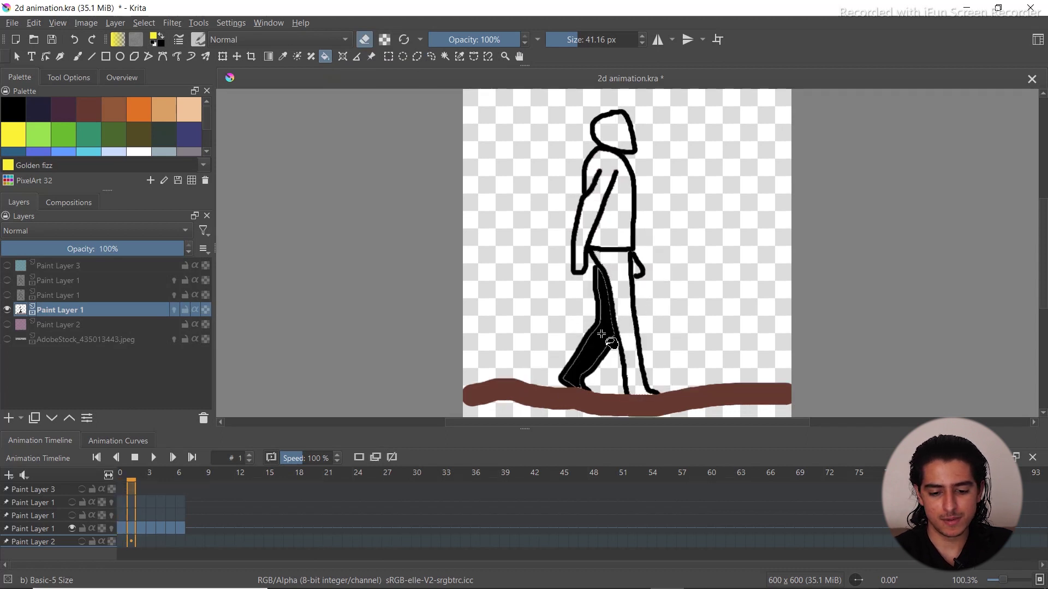
left_click(602, 335)
Erase the black fill from both legs on frames 2, 3 and 4
key("period")
left_click(596, 336)
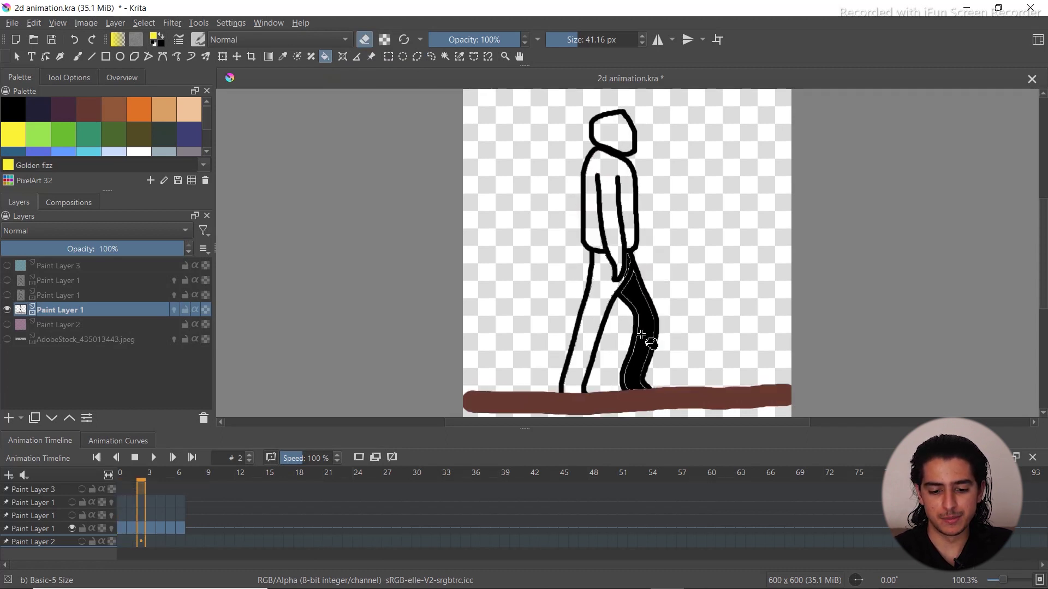
left_click(646, 338)
key("period")
left_click(592, 323)
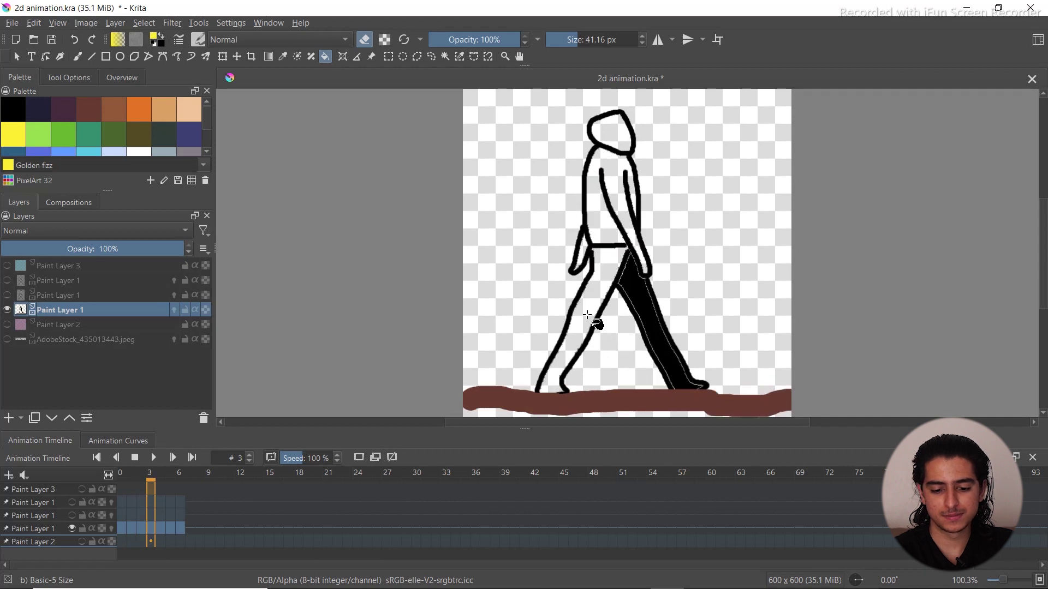
left_click(649, 315)
key("period")
left_click(627, 334)
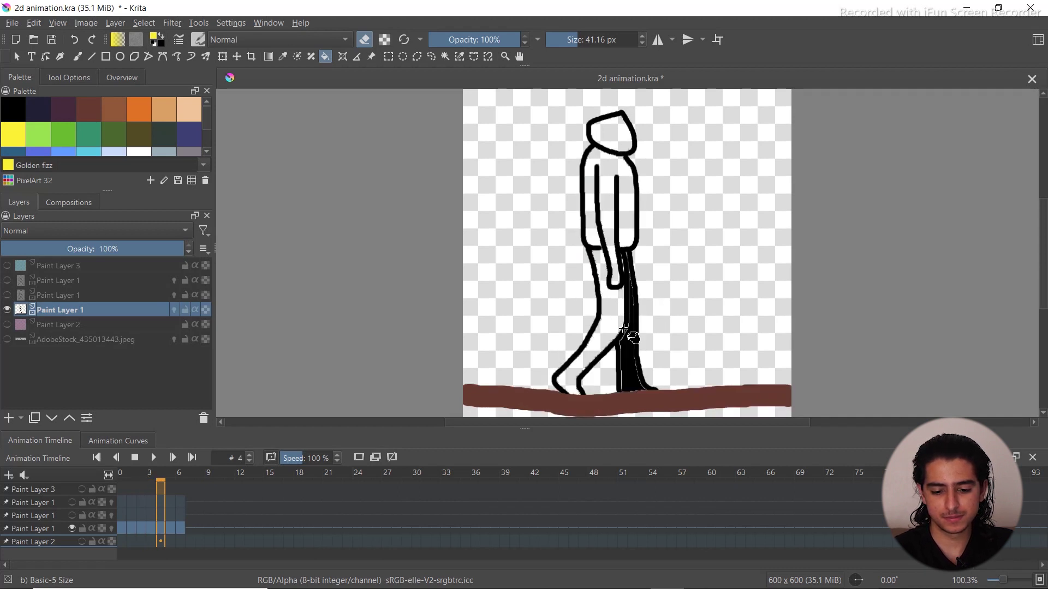
left_click(633, 381)
Erase the leg and shoe fills on frames 5 and 6, then play back to check
key("period")
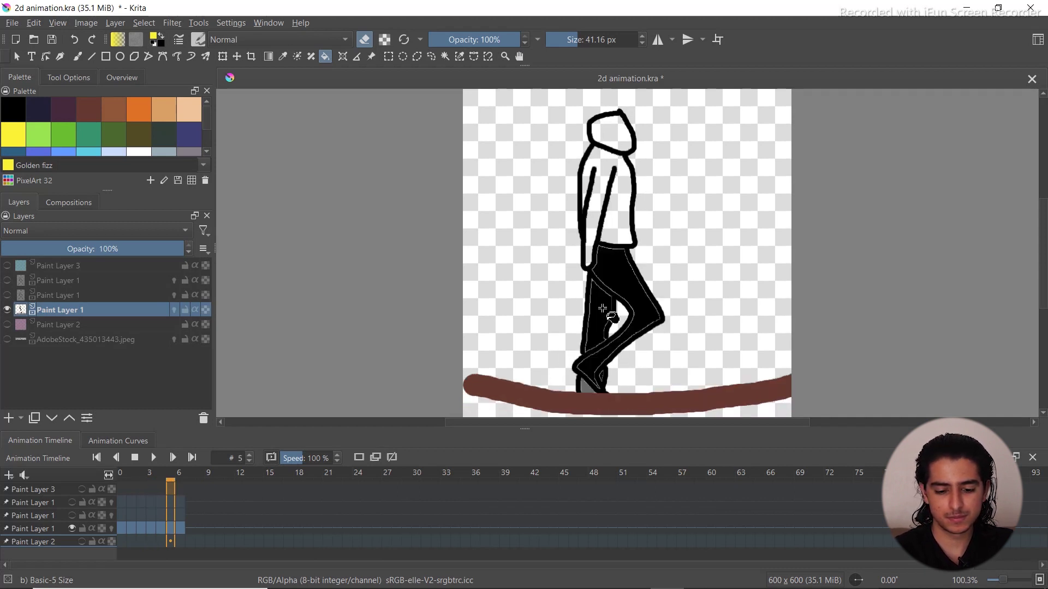
left_click(598, 338)
left_click(588, 386)
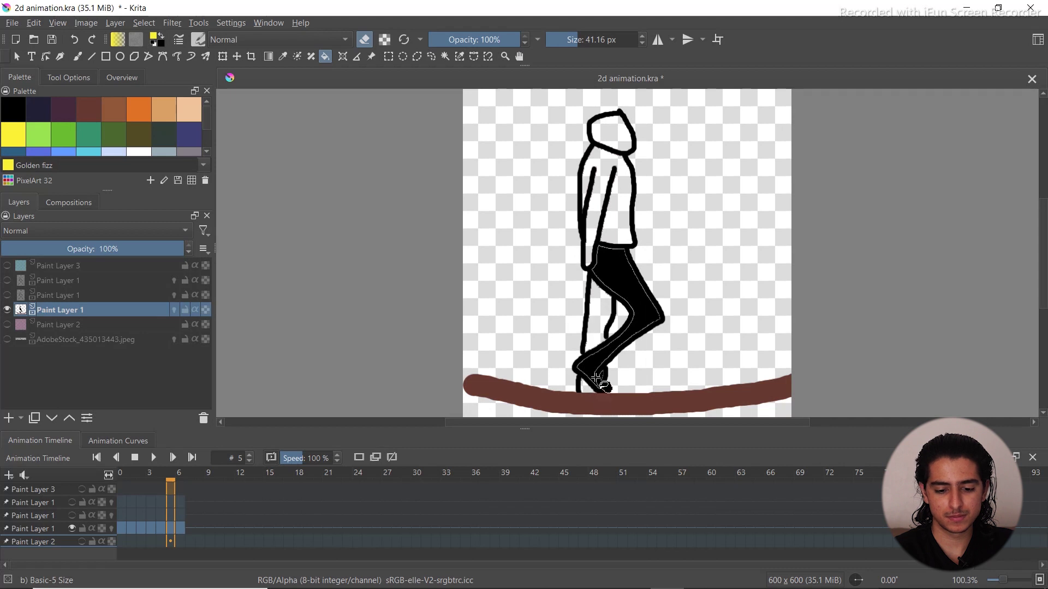
left_click(644, 305)
key("period")
left_click(603, 320)
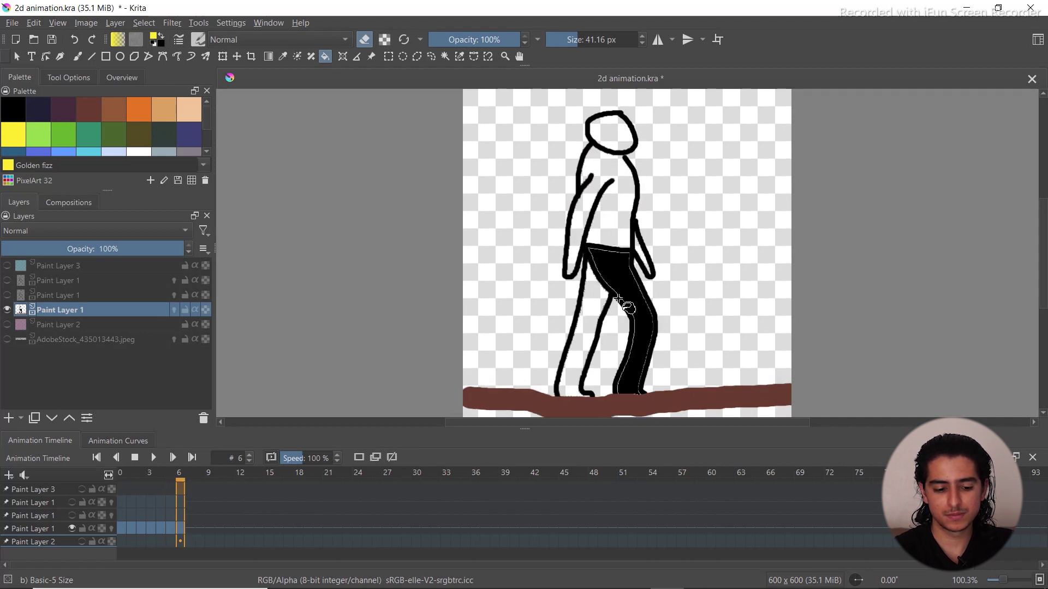
left_click(630, 294)
key("space")
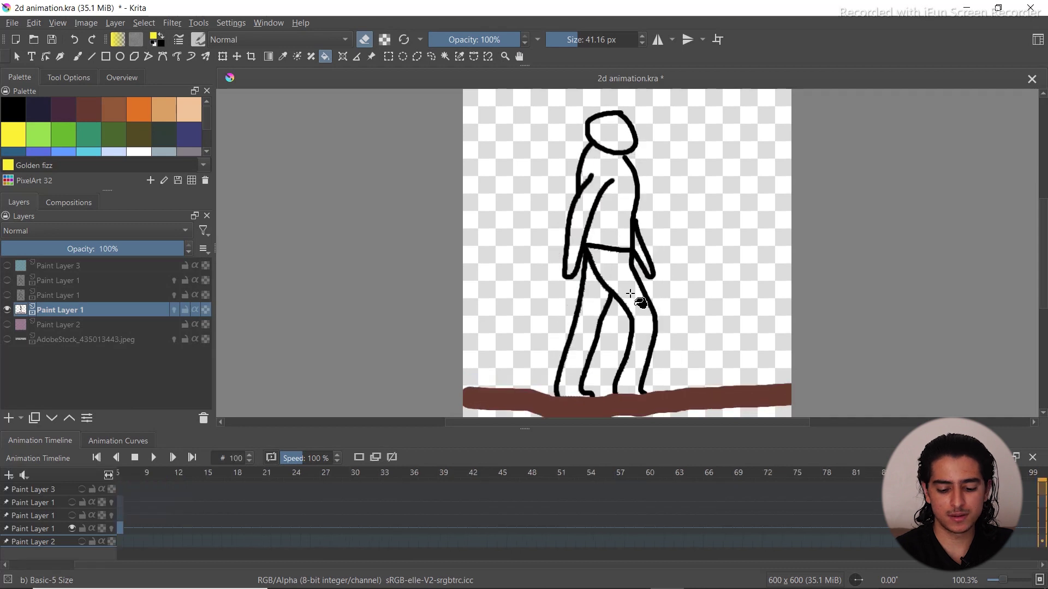
key("space")
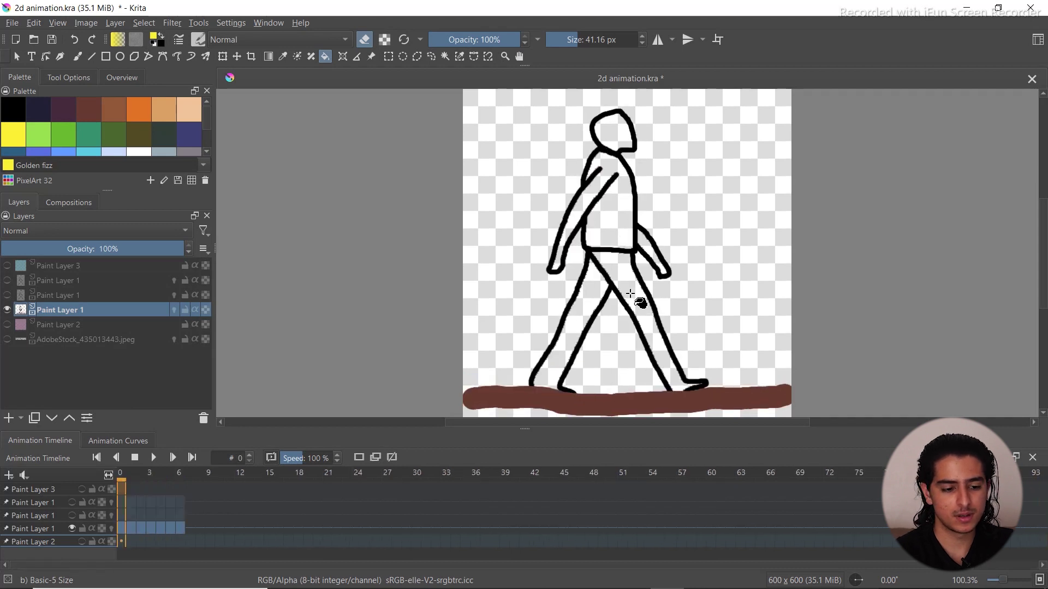
Set up the Freehand Brush at about 9.85 px with black colour
left_click(77, 59)
mouse_move(617, 46)
left_mouse_down()
mouse_move(552, 41)
mouse_move(565, 40)
left_mouse_up()
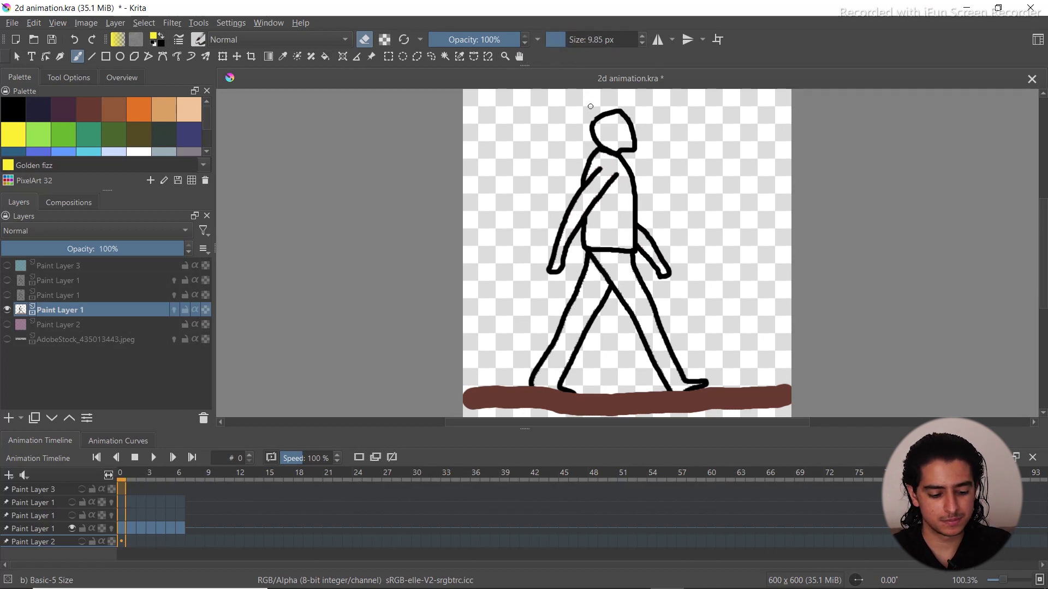
left_click(2, 116)
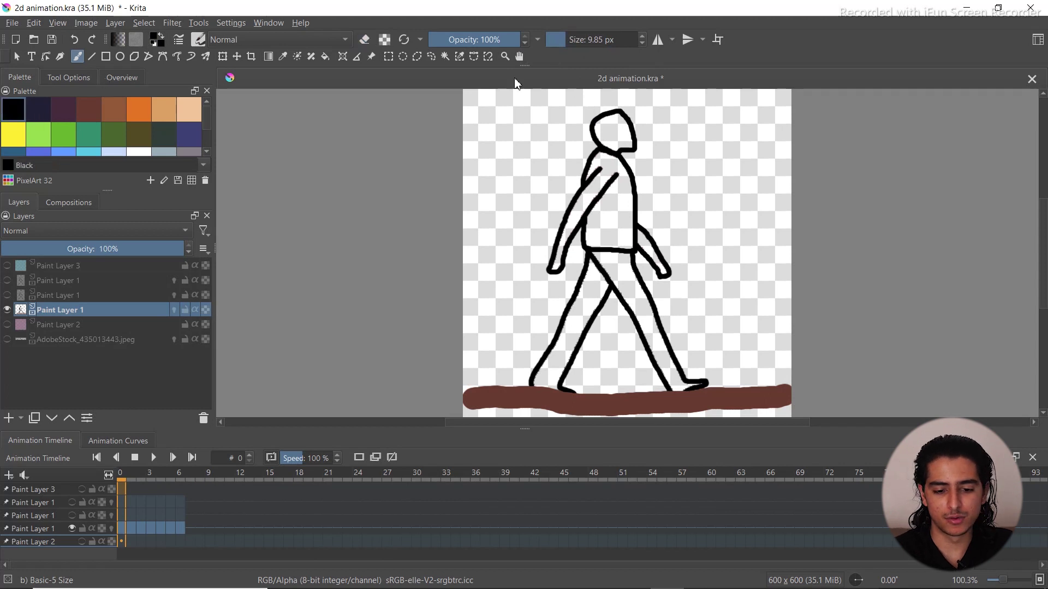
Draw a thin hat outline on the stick man's head on frames 0 through 5
mouse_move(592, 117)
left_mouse_down()
mouse_move(612, 101)
mouse_move(621, 109)
mouse_move(612, 112)
left_mouse_up()
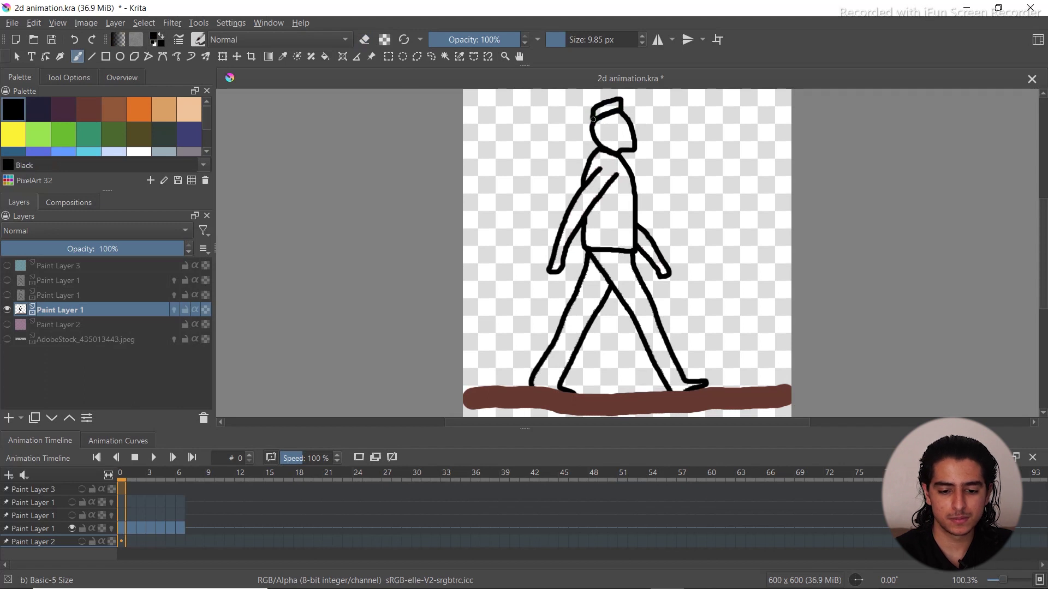
key("period")
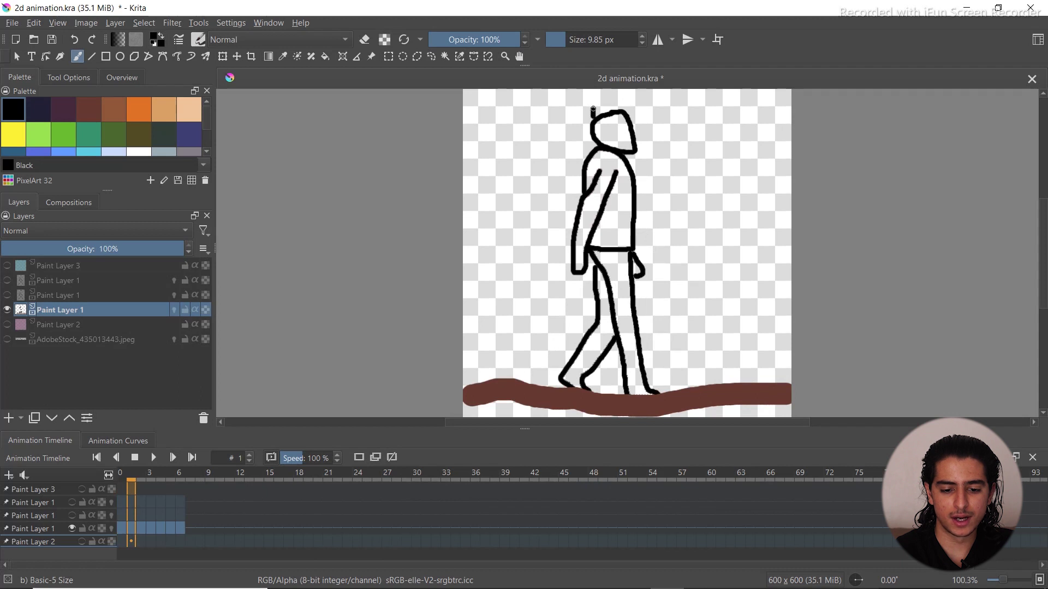
mouse_move(594, 109)
left_mouse_down()
mouse_move(621, 101)
mouse_move(607, 113)
left_mouse_up()
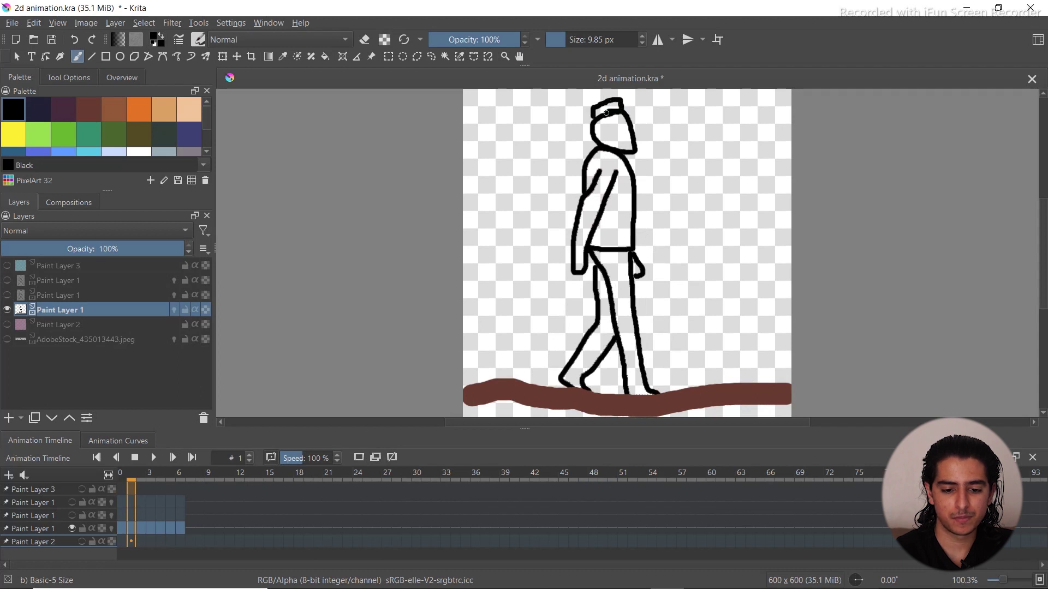
key("period")
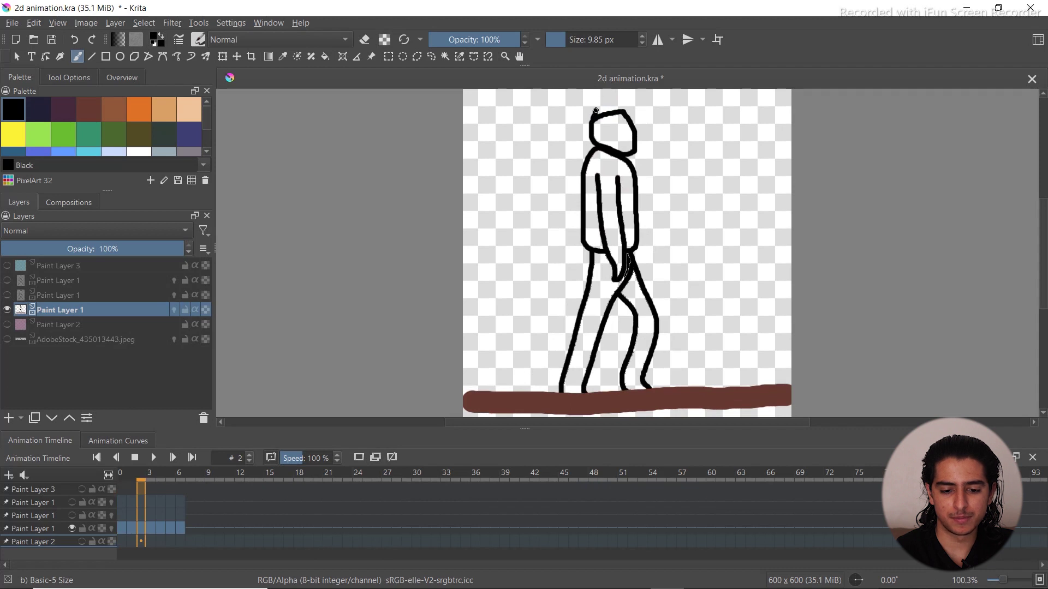
mouse_move(596, 110)
left_mouse_down()
mouse_move(623, 97)
mouse_move(625, 109)
mouse_move(607, 112)
left_mouse_up()
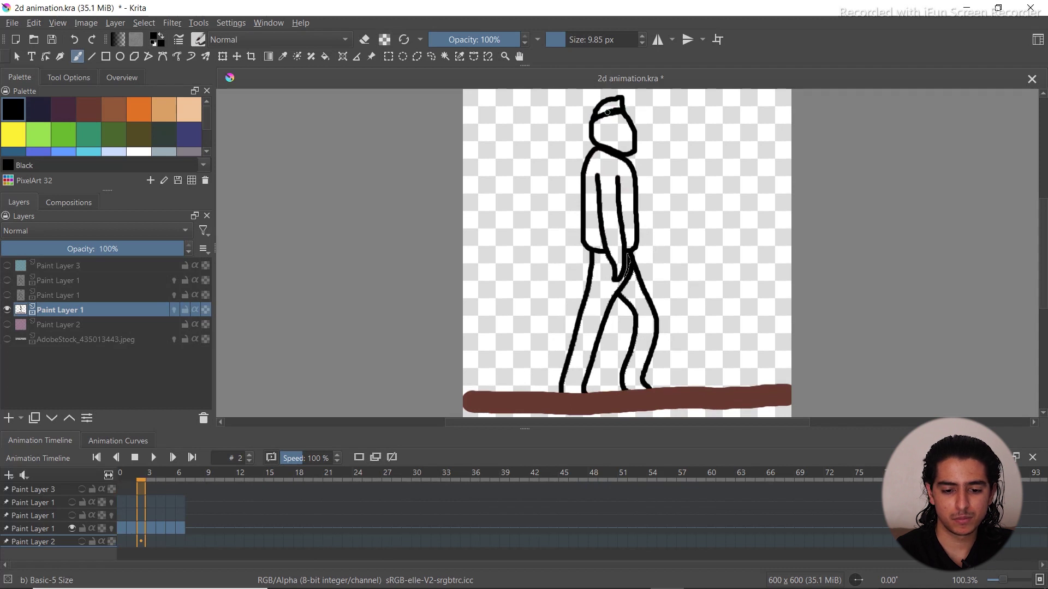
key("period")
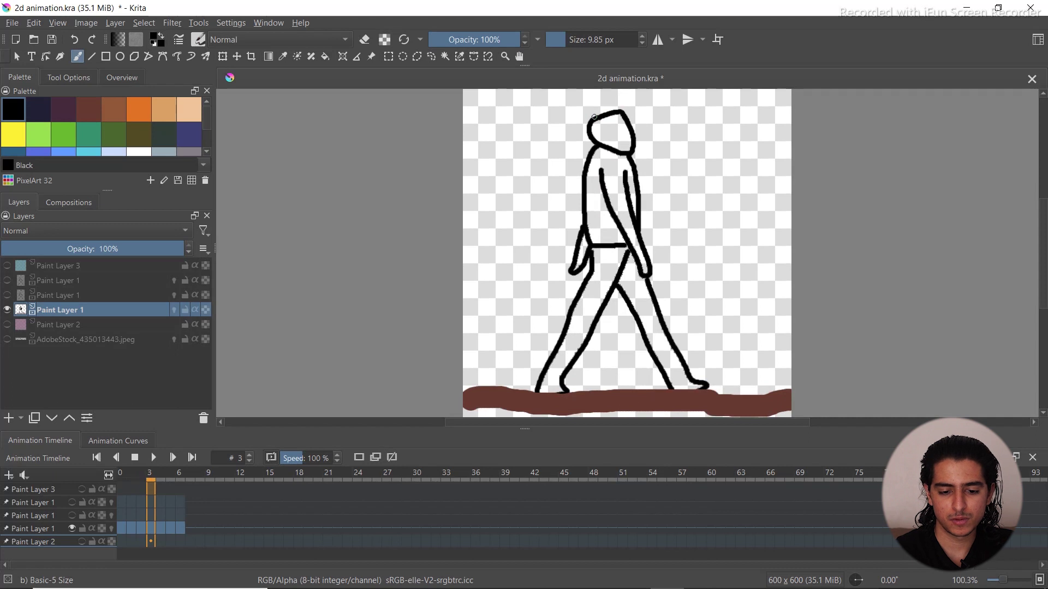
mouse_move(595, 105)
left_mouse_down()
mouse_move(620, 97)
mouse_move(622, 111)
mouse_move(590, 107)
mouse_move(621, 100)
mouse_move(623, 115)
mouse_move(597, 118)
left_mouse_up()
key("period")
key("period")
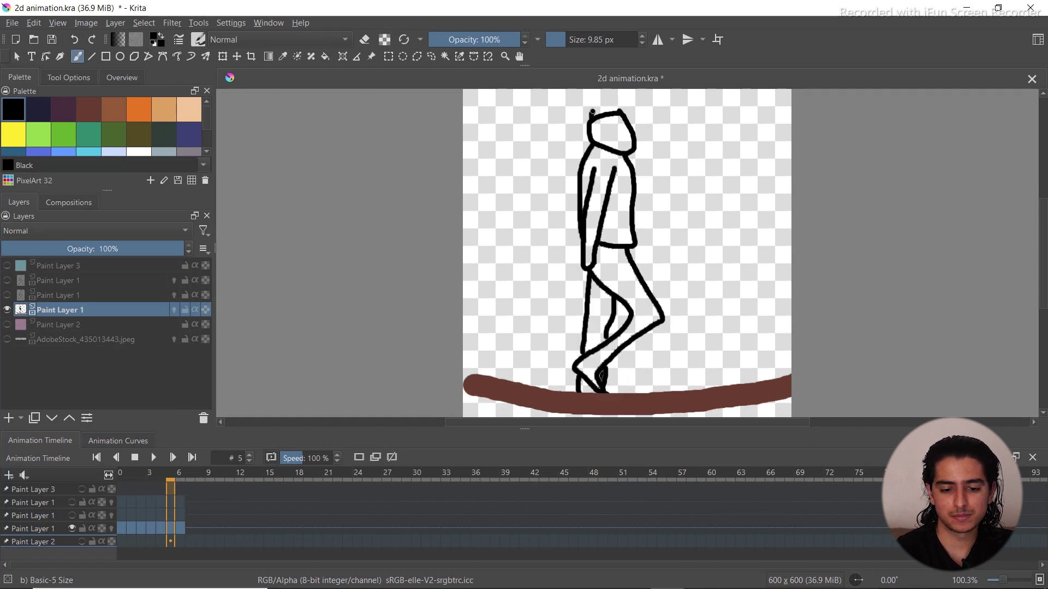
mouse_move(597, 103)
left_mouse_down()
mouse_move(614, 100)
mouse_move(600, 114)
left_mouse_up()
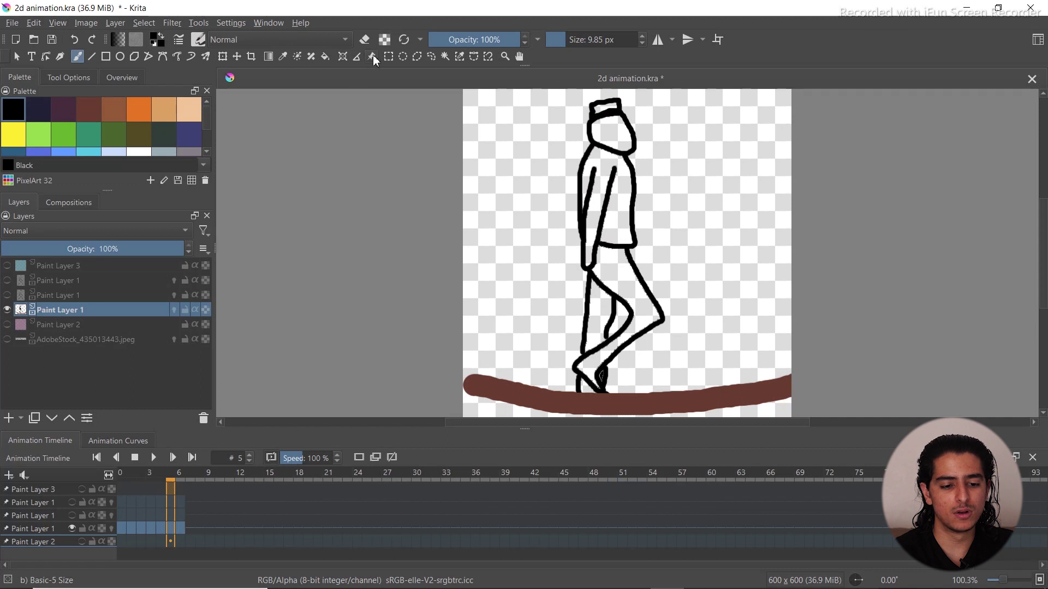
Bucket-fill the hat solid black on frames 5 and 2
left_click(326, 56)
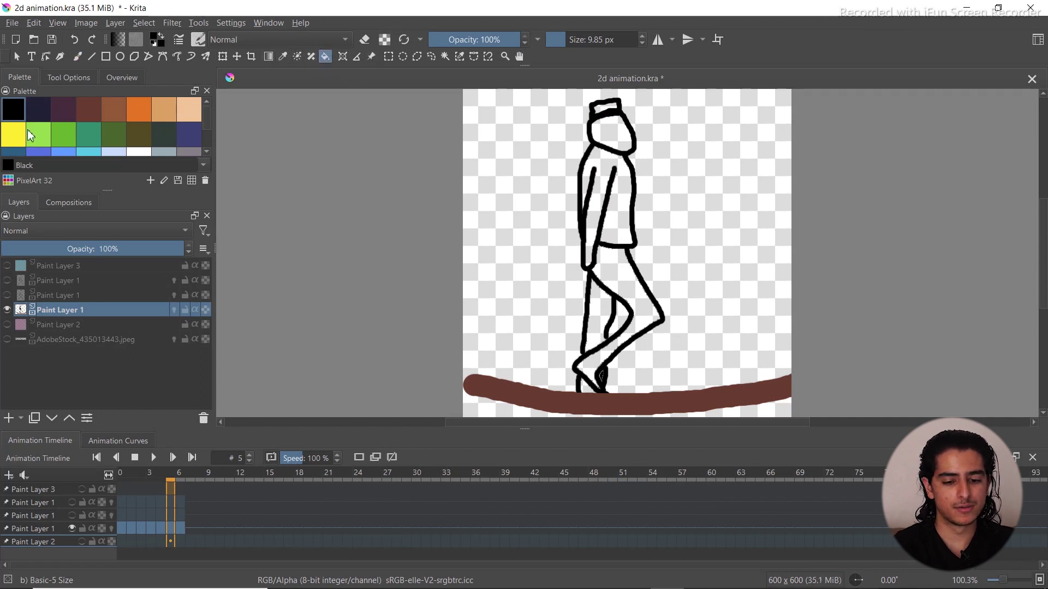
left_click(604, 108)
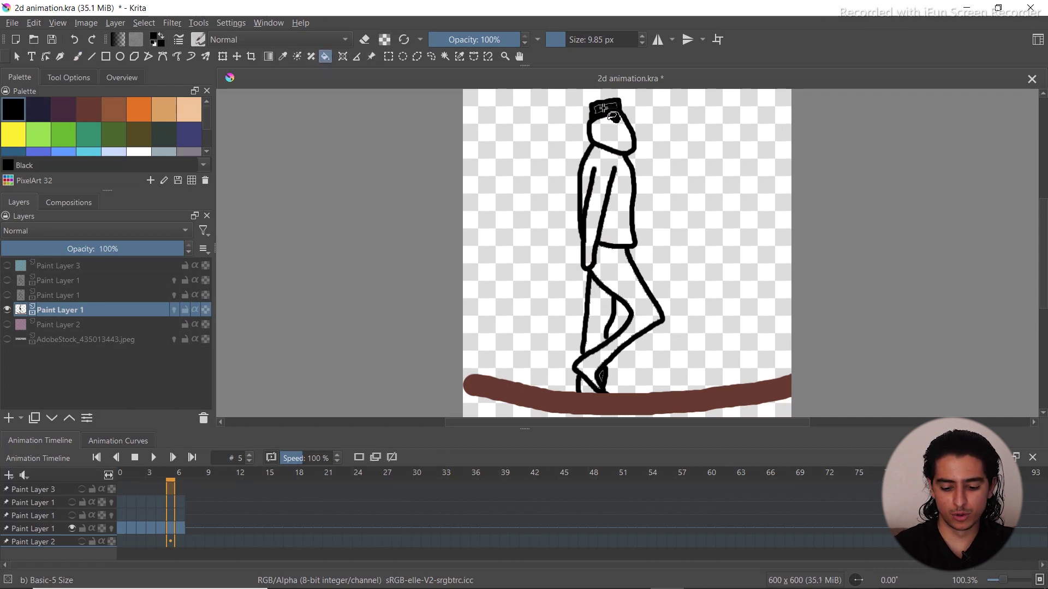
key("Right")
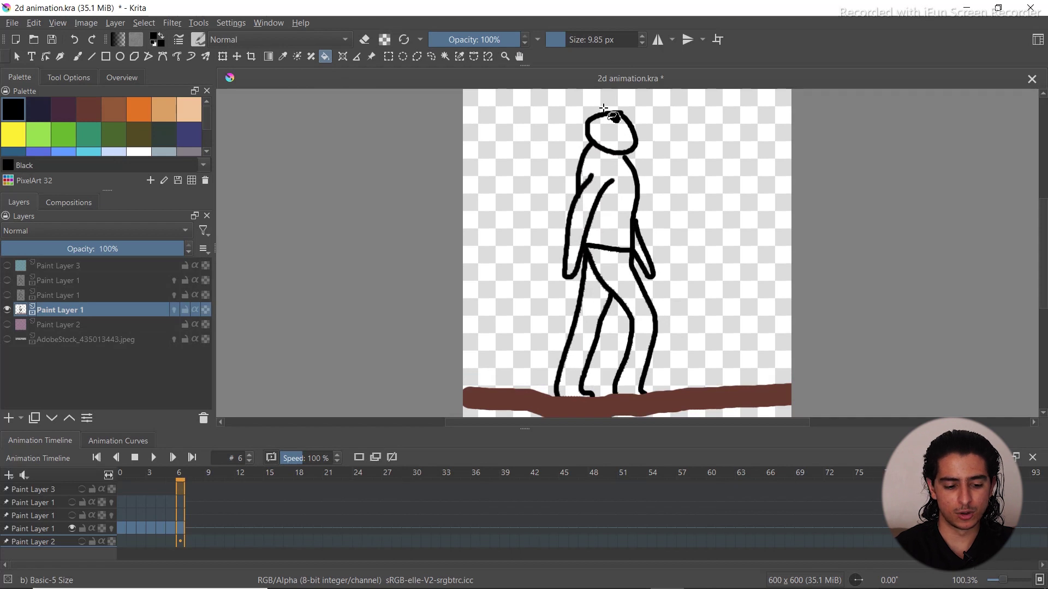
key("Left")
key("Left")
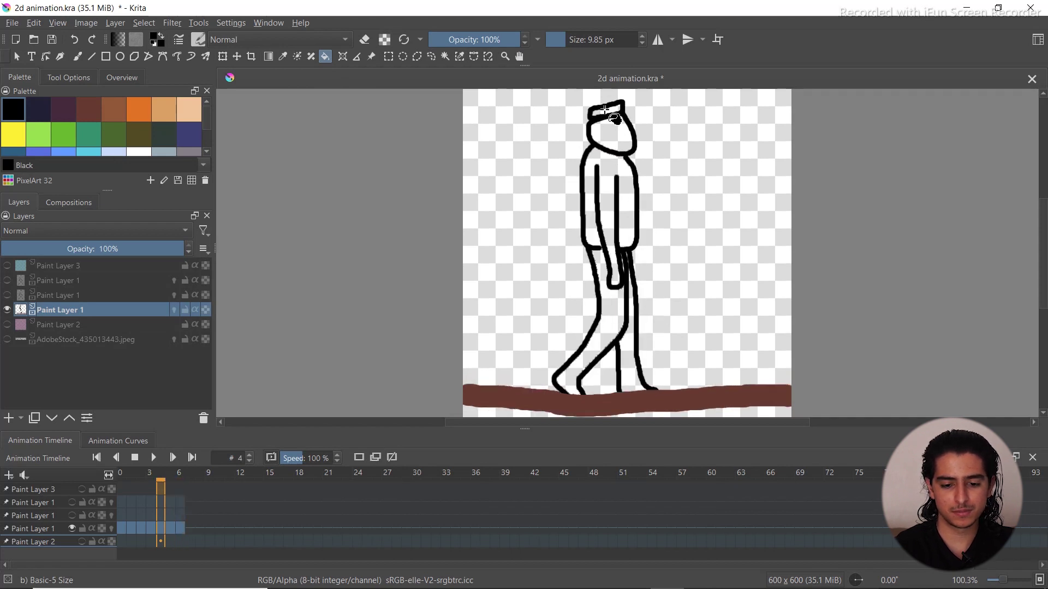
key("Left")
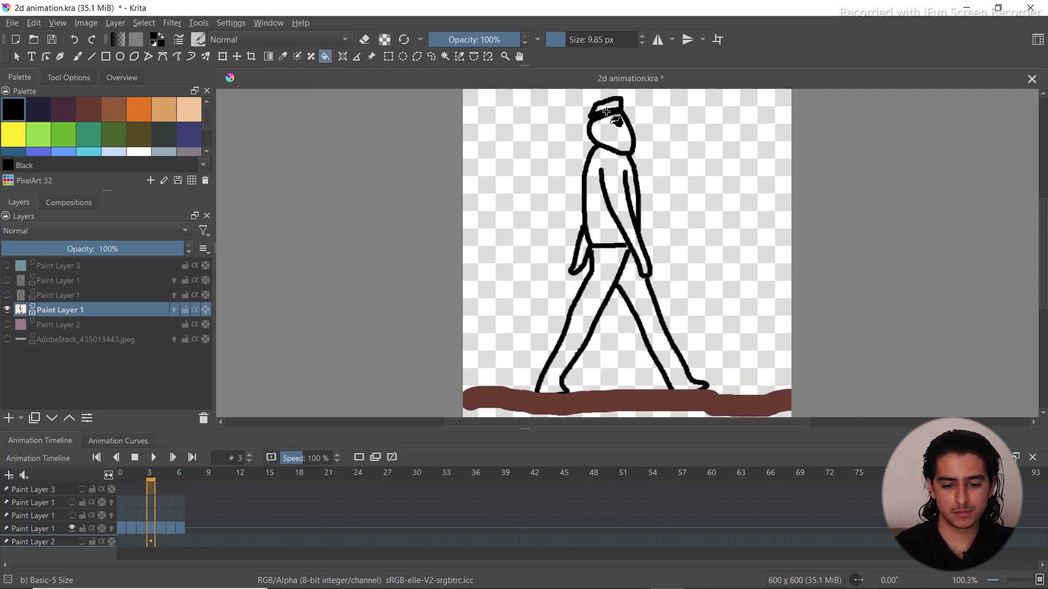
key("Left")
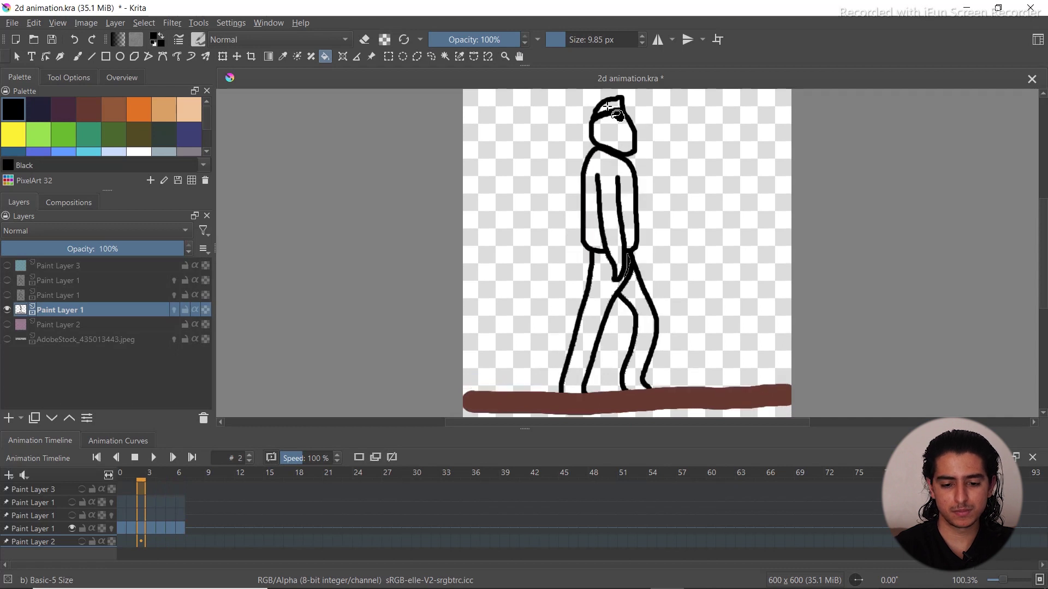
left_click(611, 105)
Fill the hat on frames 1 and 0, then move ahead to frame 6
key("Left")
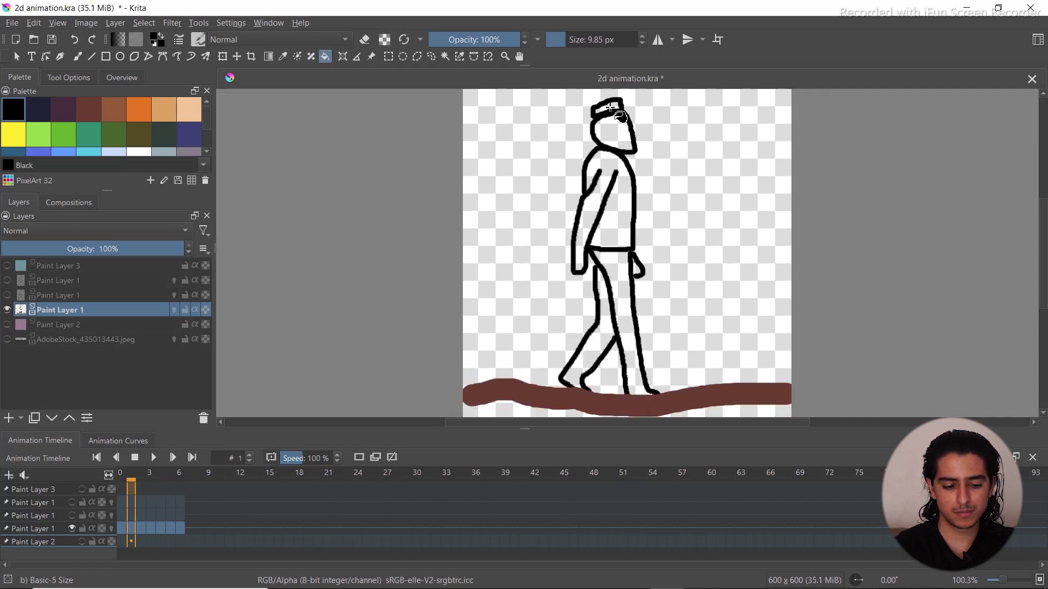
left_click(609, 108)
key("Left")
left_click(609, 109)
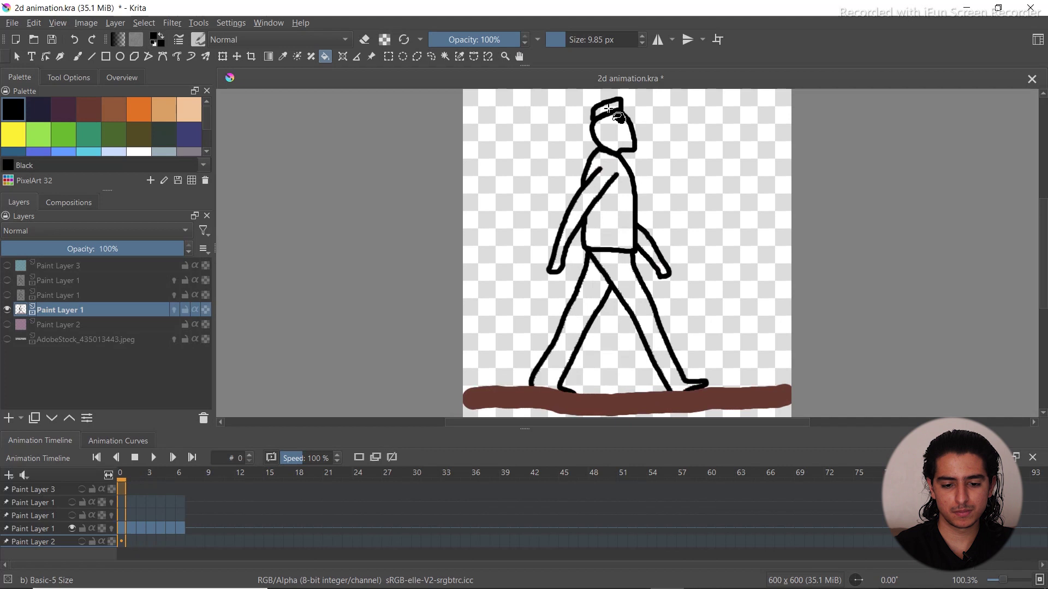
key("Right")
key("Right")
key("Right")
key("Right")
key("Right")
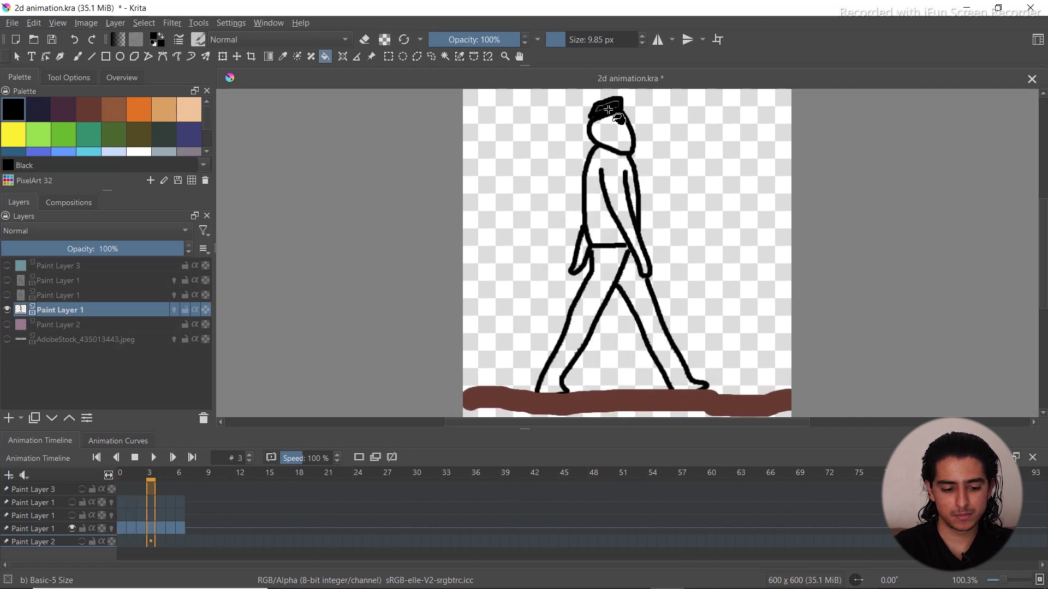
key("Right")
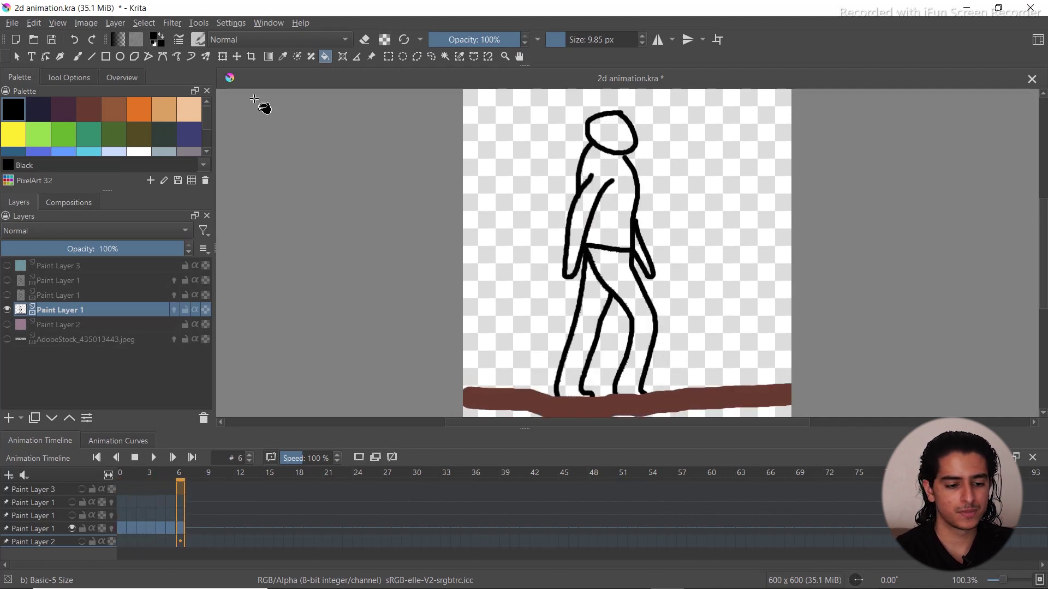
left_click(78, 56)
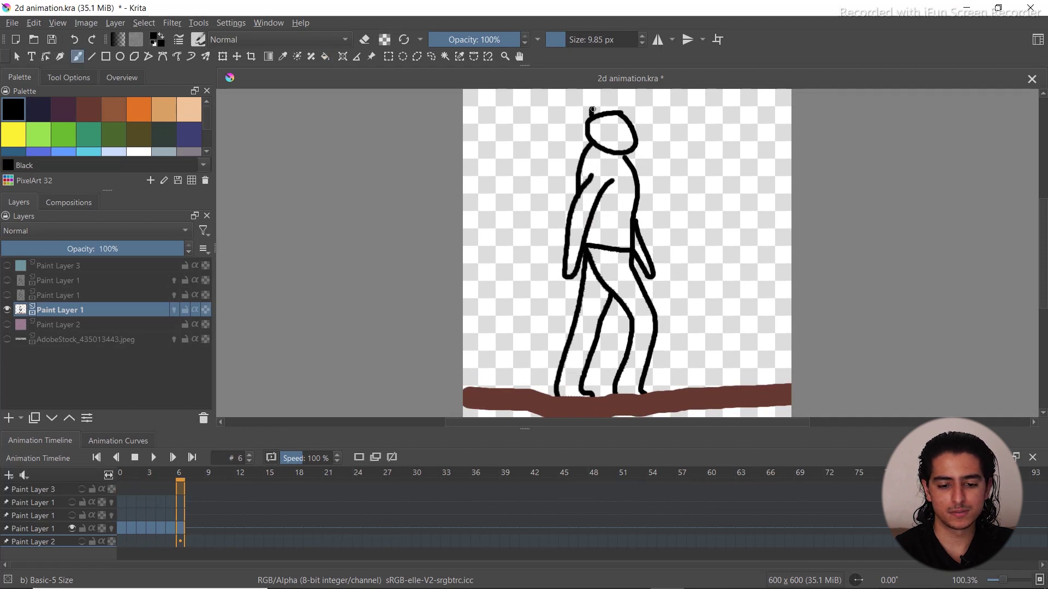
Draw the hat brim on frame 6 and ready the Freehand Brush with black
mouse_move(593, 109)
left_mouse_down()
mouse_move(621, 103)
mouse_move(608, 115)
left_mouse_up()
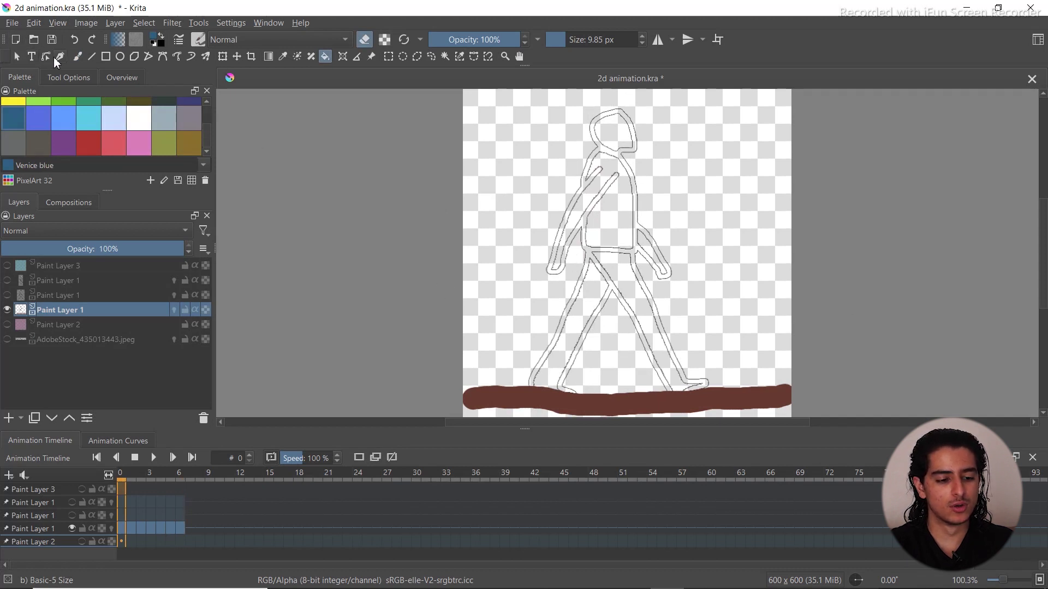
left_click(75, 58)
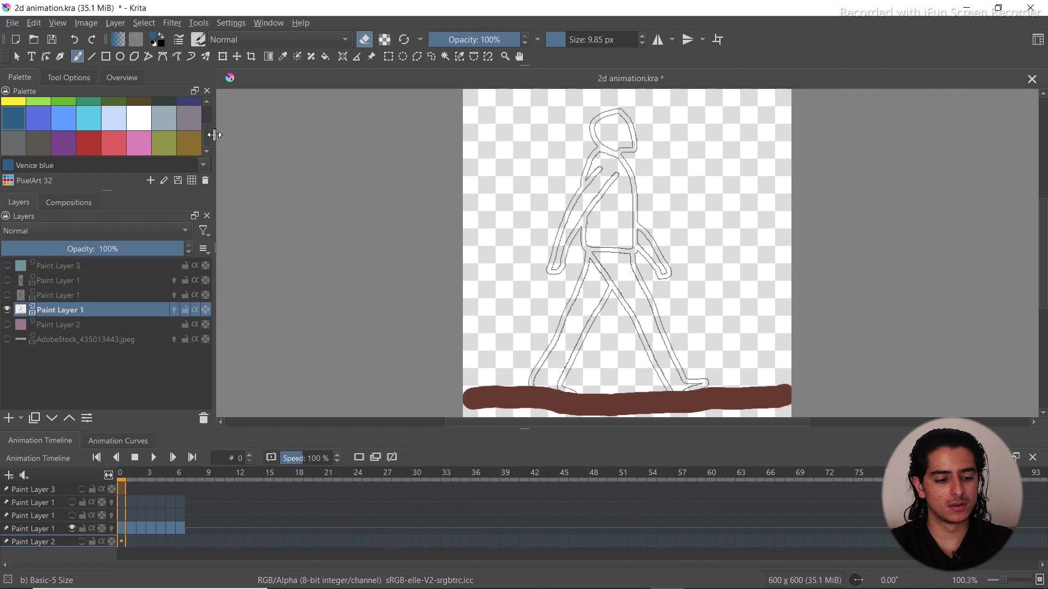
scroll(211, 135, "up", 2)
left_click(12, 113)
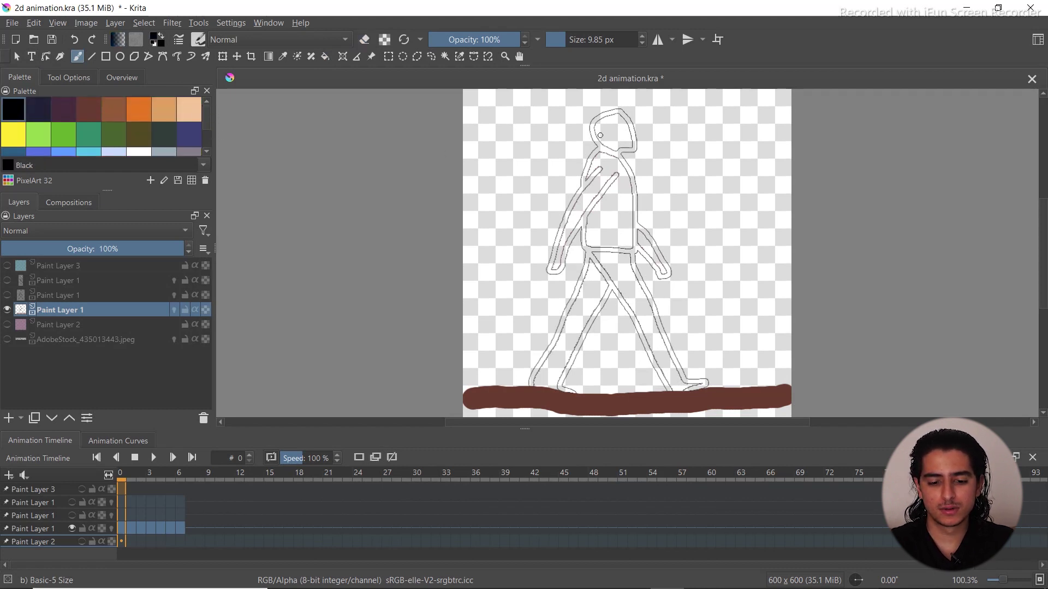
Draw a black mouth stroke across the head on frames 0–3, then return to frame 6
left_click_drag(600, 135, 617, 131)
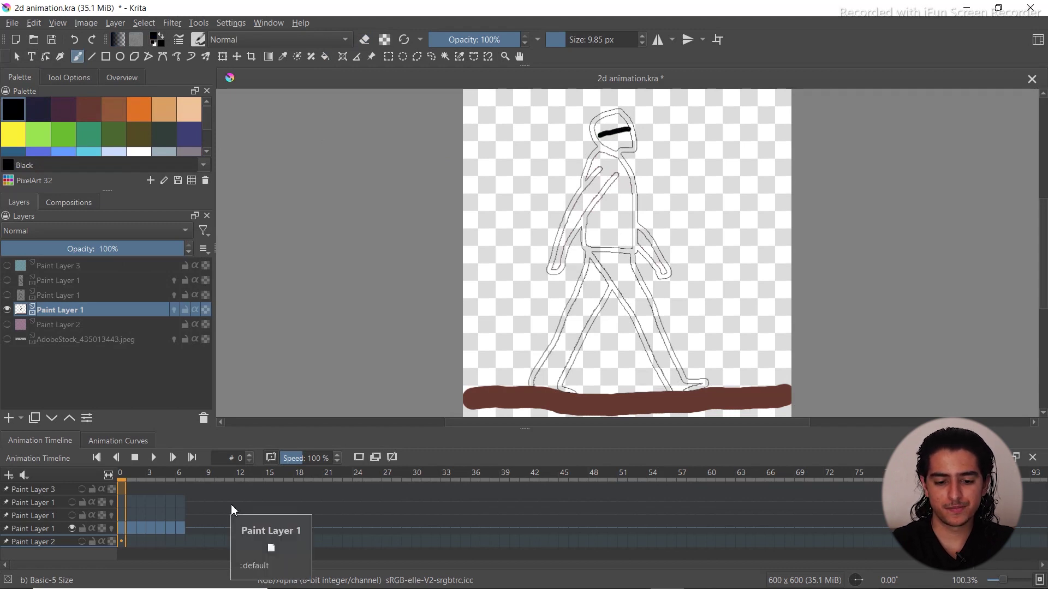
key("period")
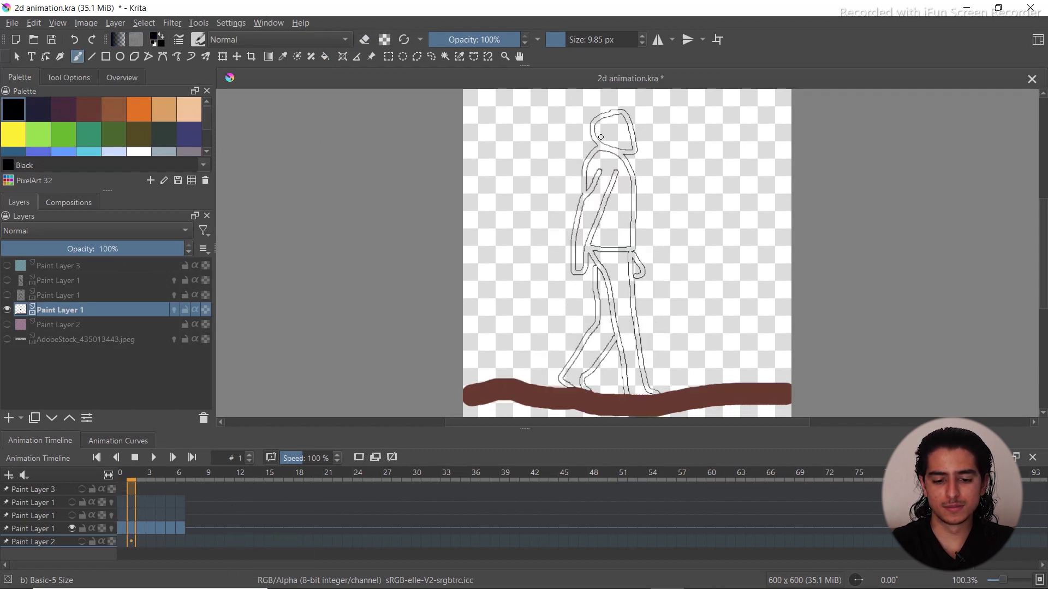
left_click_drag(602, 140, 621, 129)
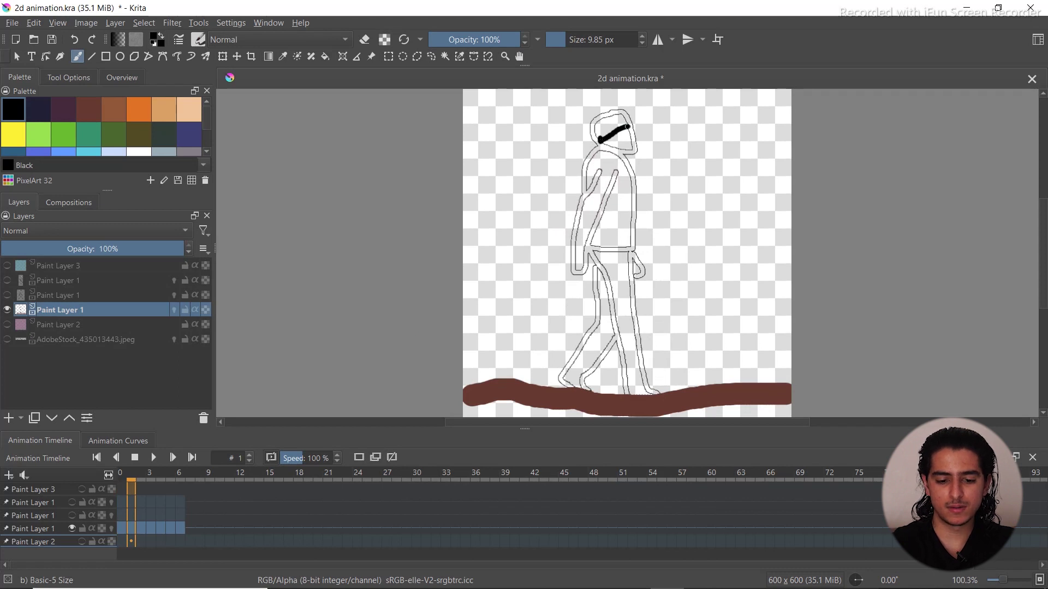
key("period")
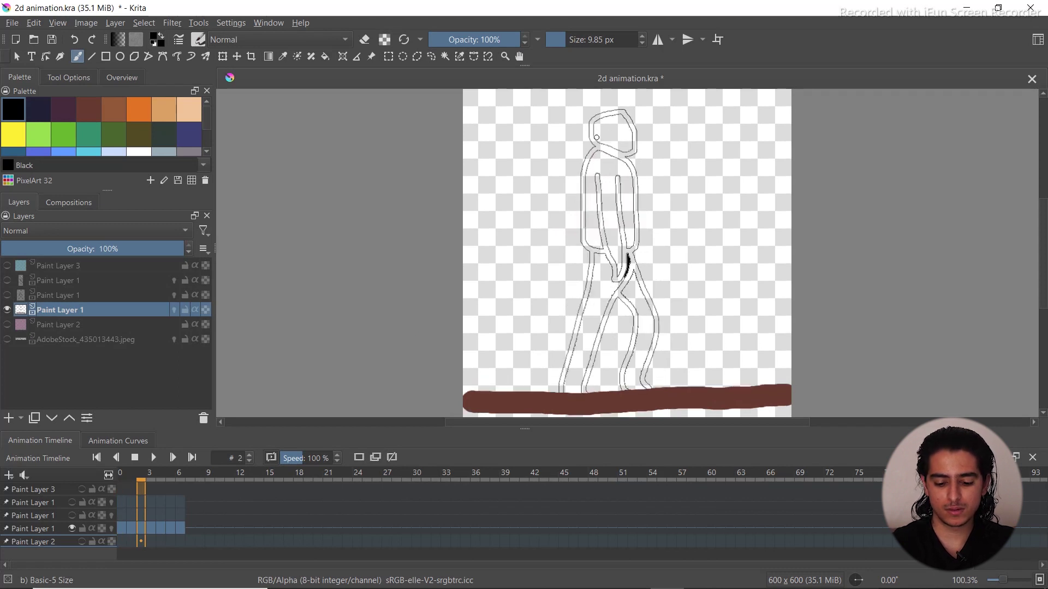
left_click_drag(596, 138, 614, 133)
key("period")
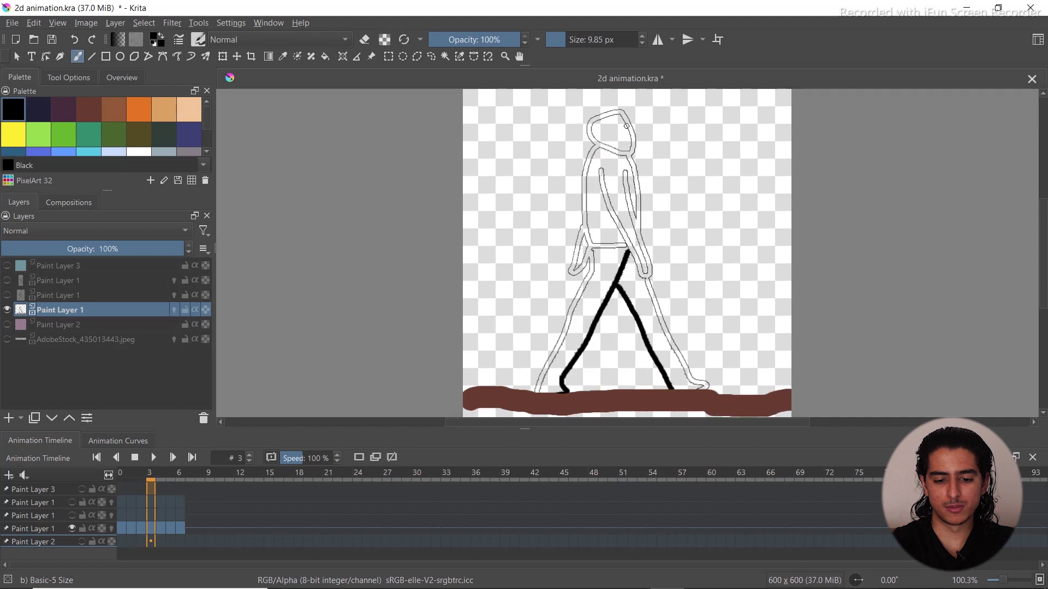
left_click_drag(595, 135, 626, 129)
key("period")
key("period")
key("period")
key("period")
key("comma")
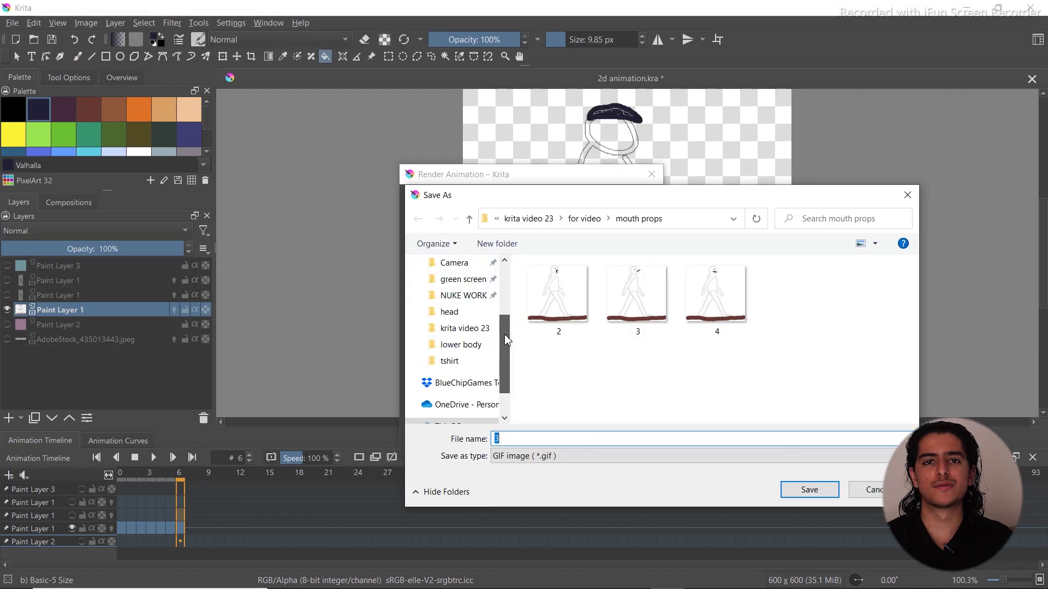
Pick krita video 23 as the render folder, browse its for video trait folders, then switch to Chrome
left_click(478, 329)
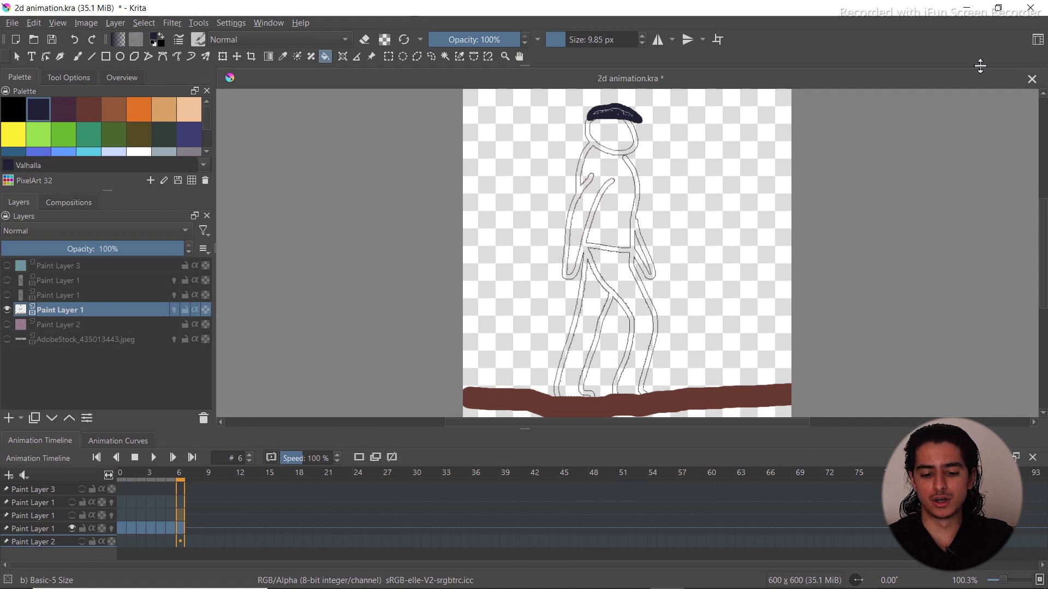
left_click(966, 7)
double_click(596, 521)
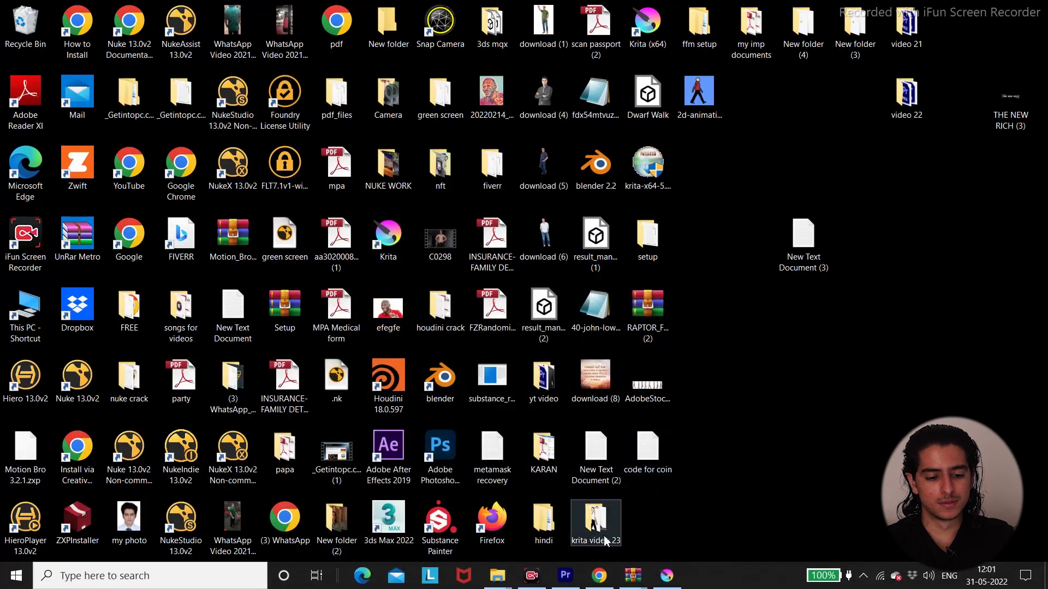
left_click(382, 203)
double_click(382, 204)
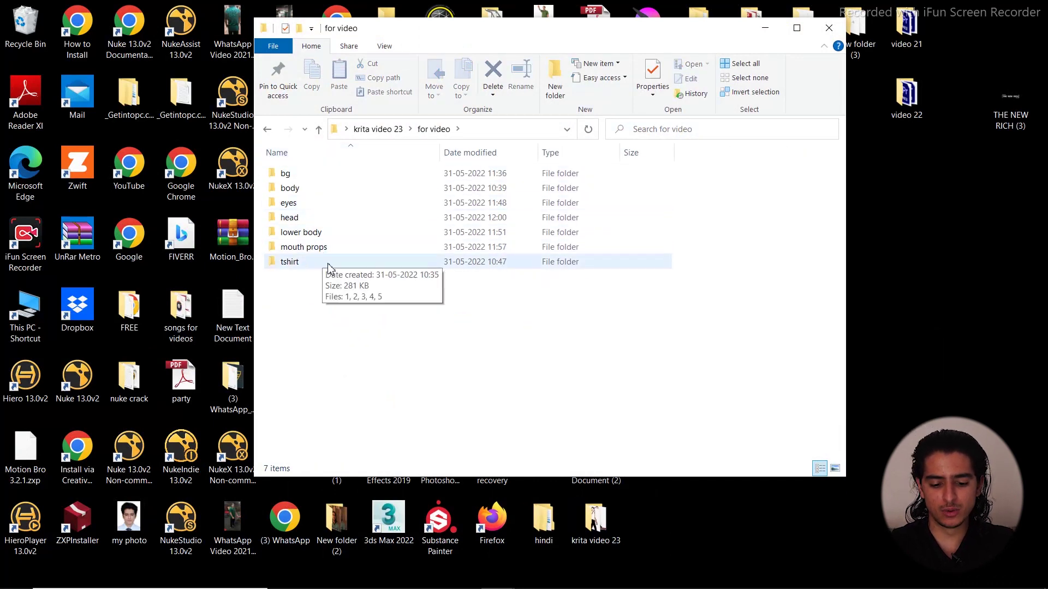
mouse_move(537, 584)
left_click(600, 580)
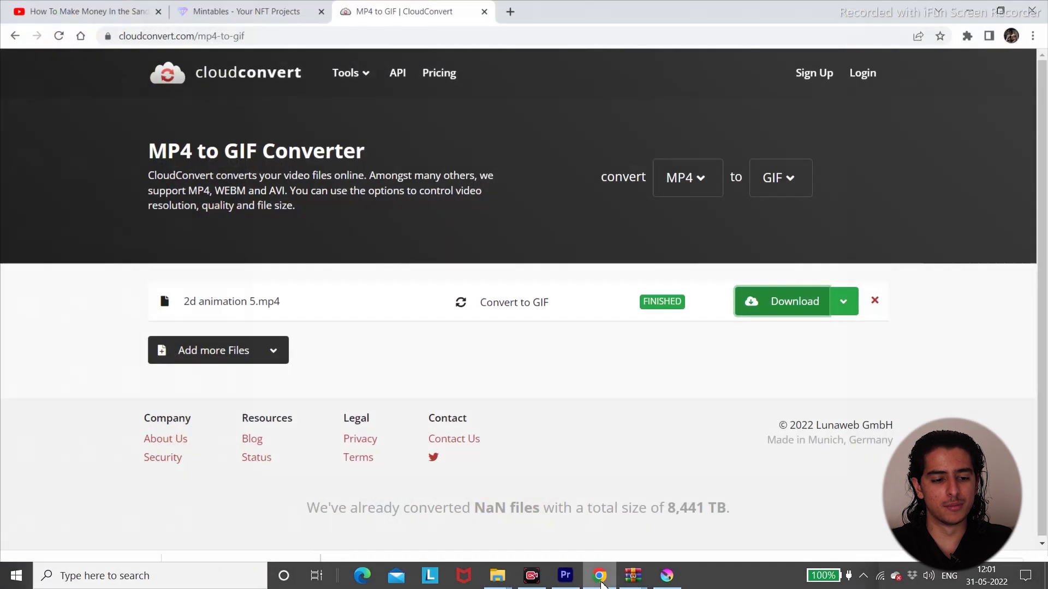
Create a new Mintables project and add a first group named stick man
left_click(208, 6)
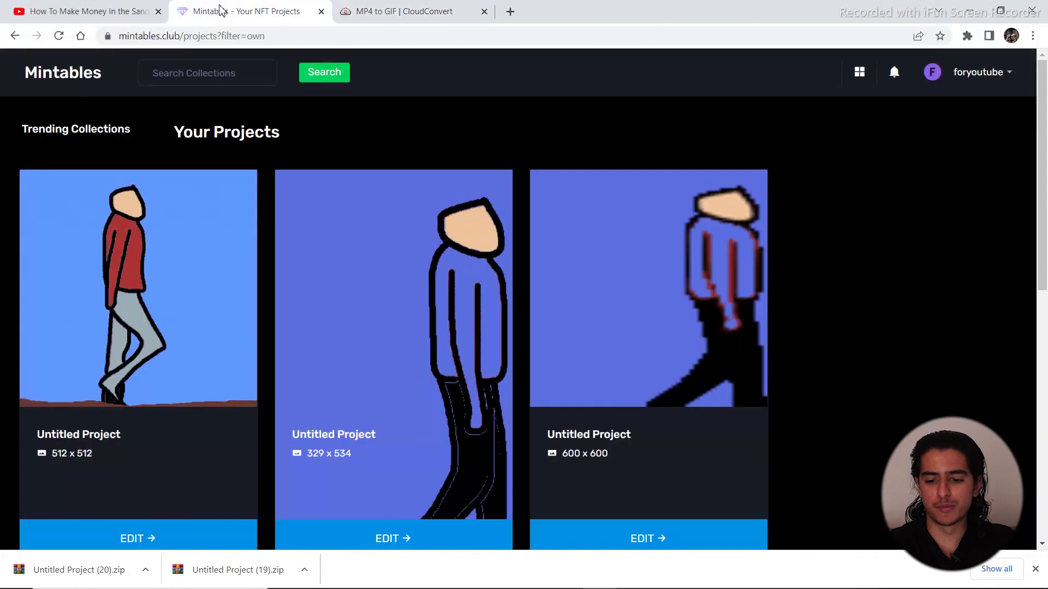
left_click_drag(1042, 115, 1037, 292)
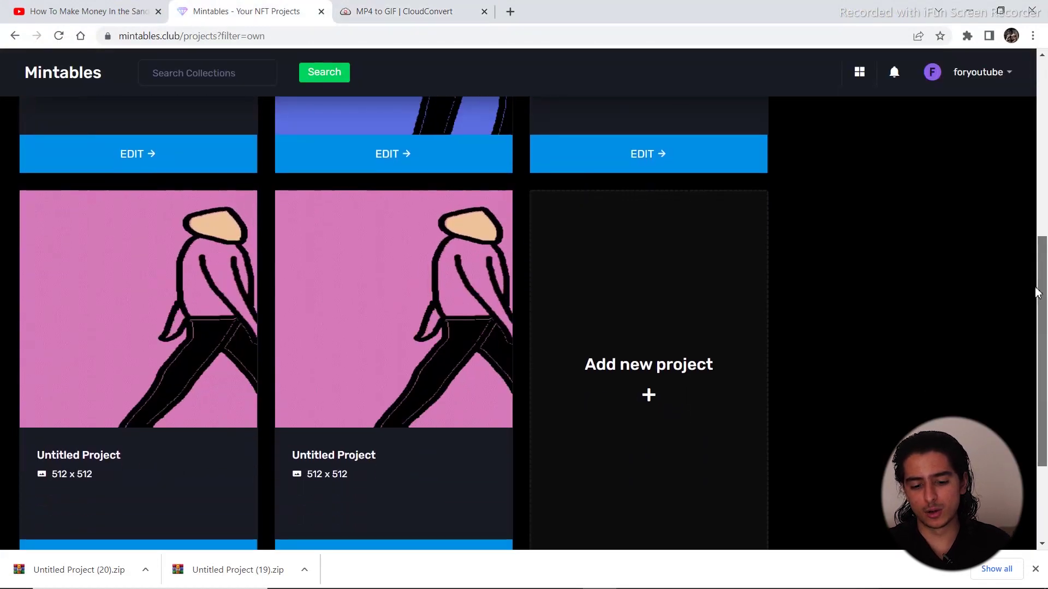
left_click(679, 388)
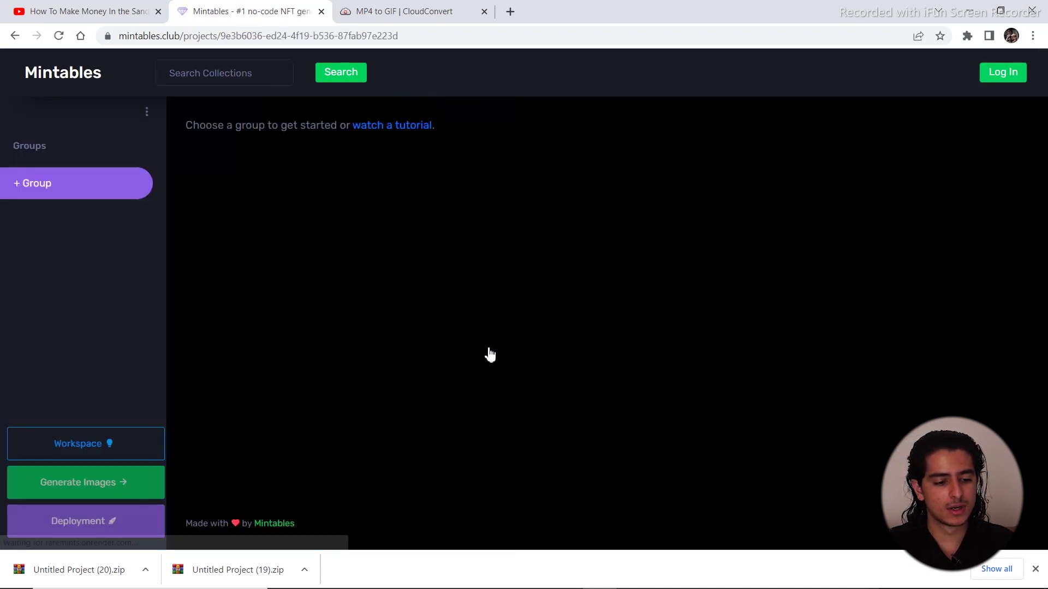
left_click(63, 183)
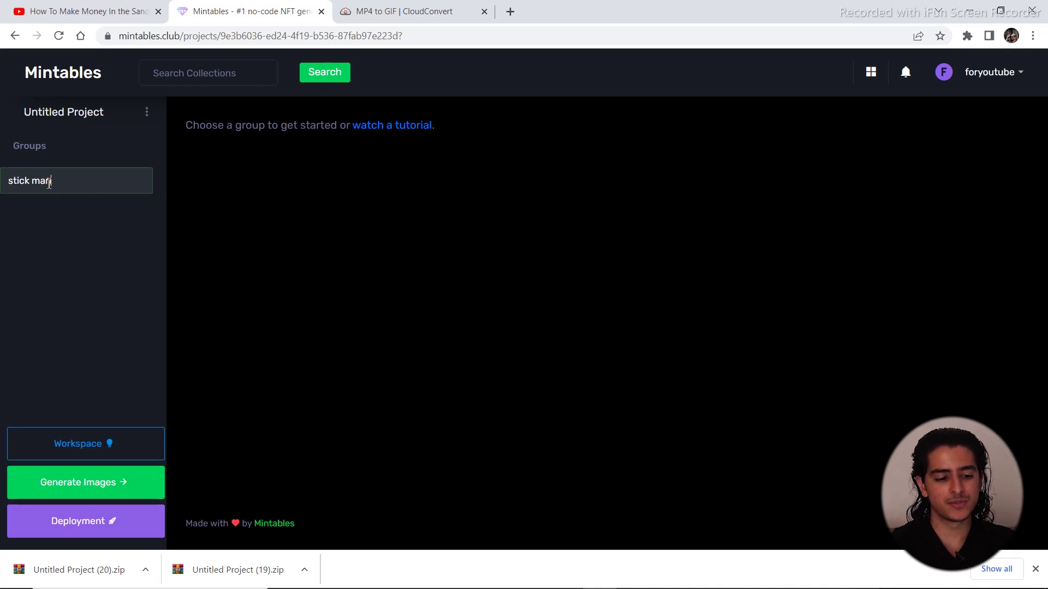
Confirm the stick man group and add the layers bg, body, tshirt and lower
key("Return")
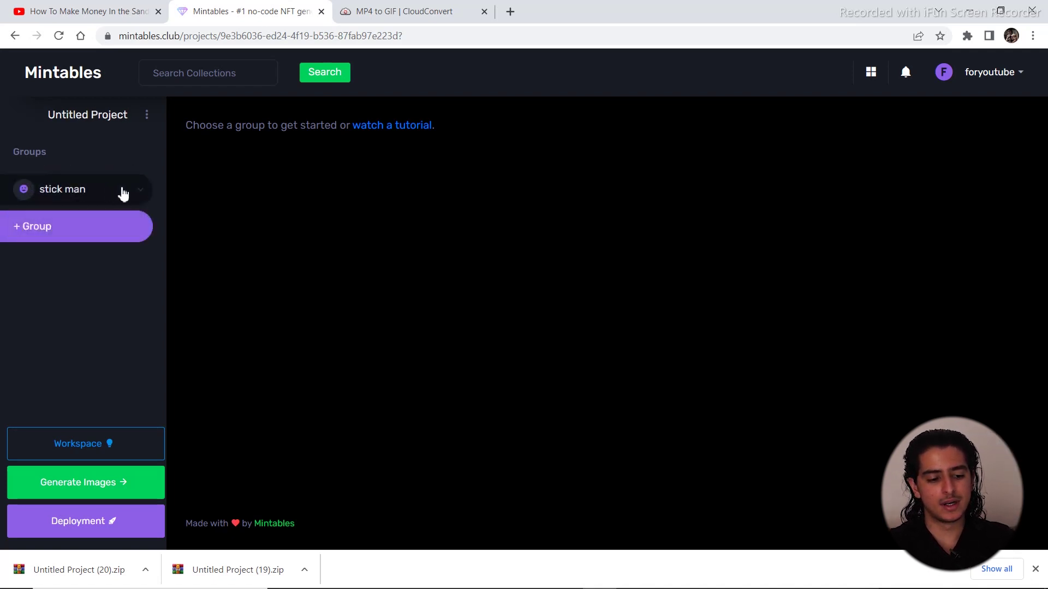
left_click(123, 194)
left_click(70, 217)
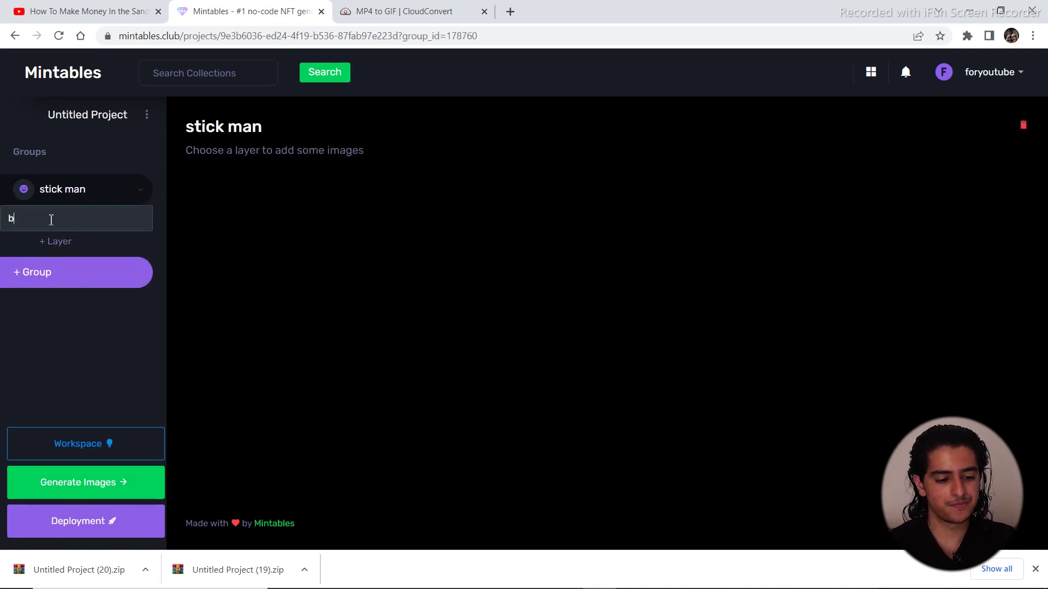
type("bg")
key("Return")
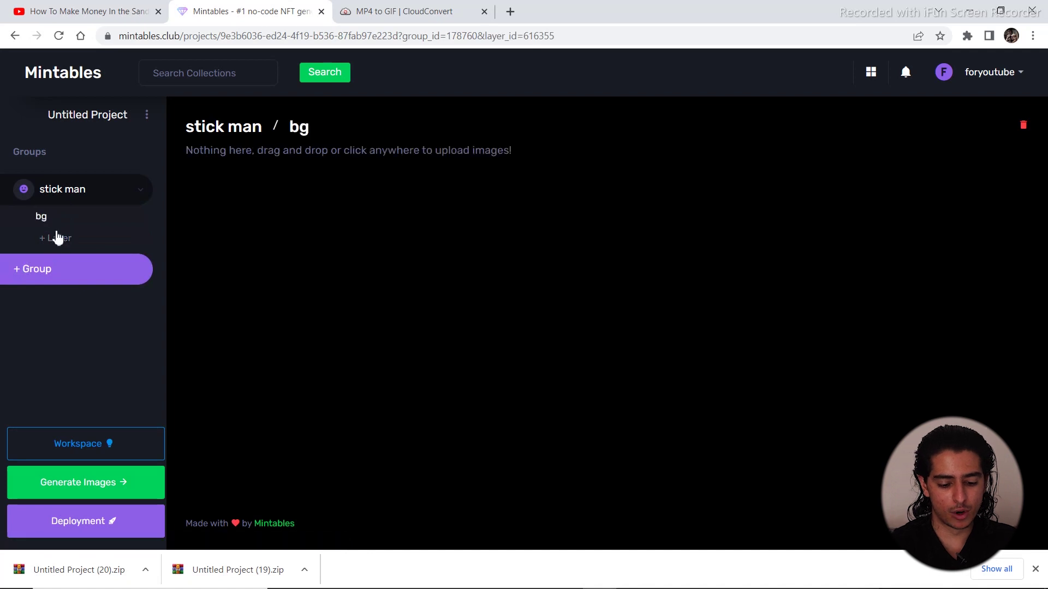
left_click(58, 236)
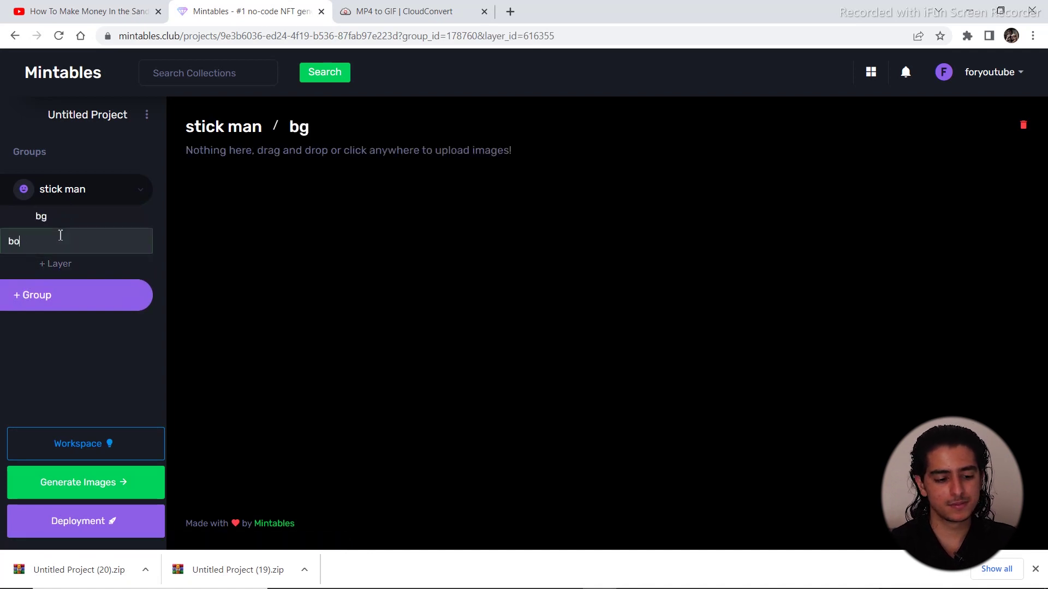
type("body")
key("Return")
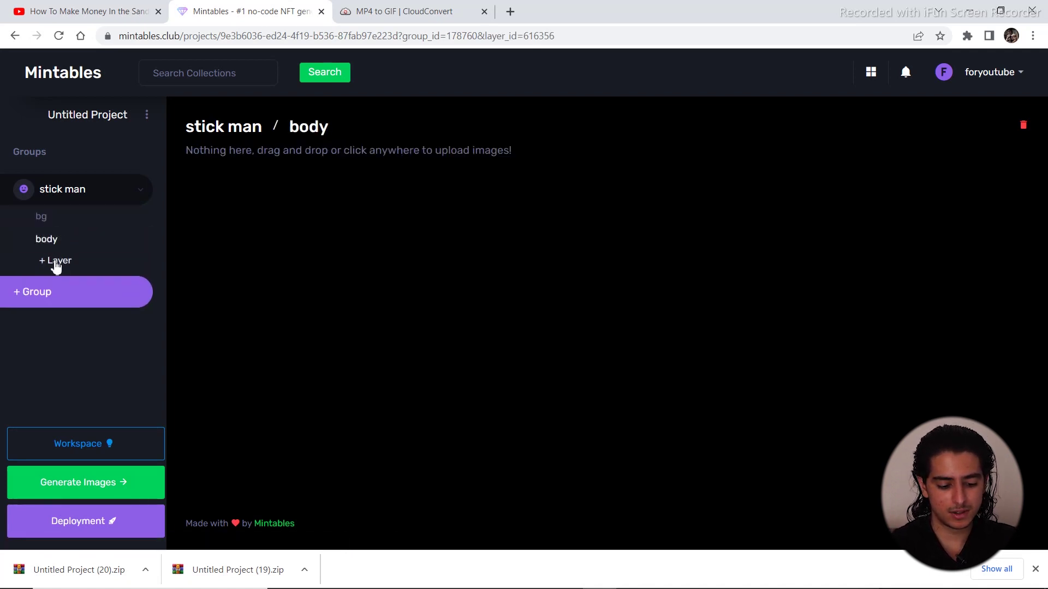
left_click(56, 263)
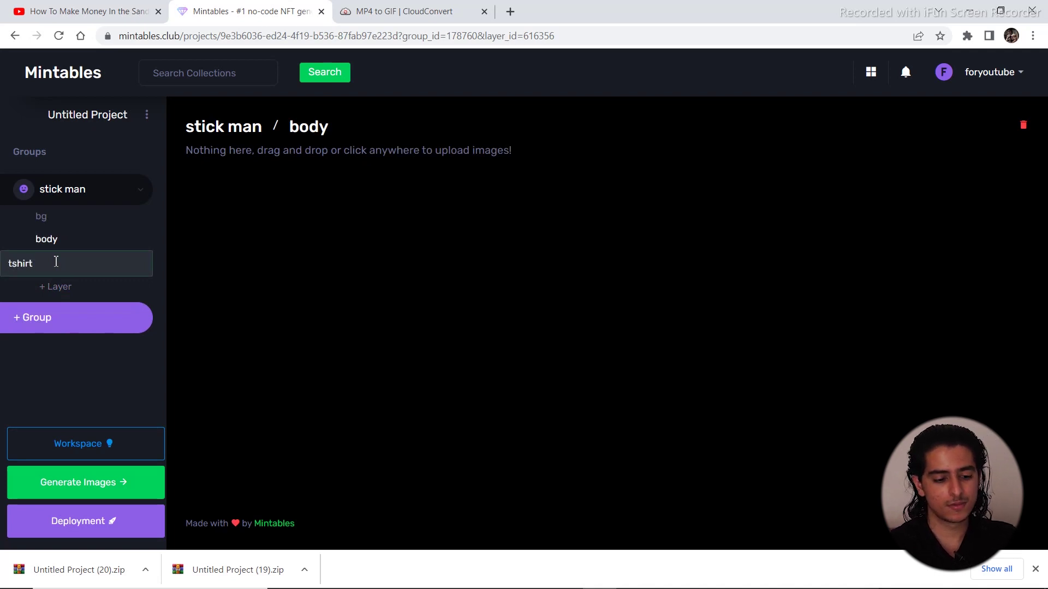
key("Return")
left_click(56, 285)
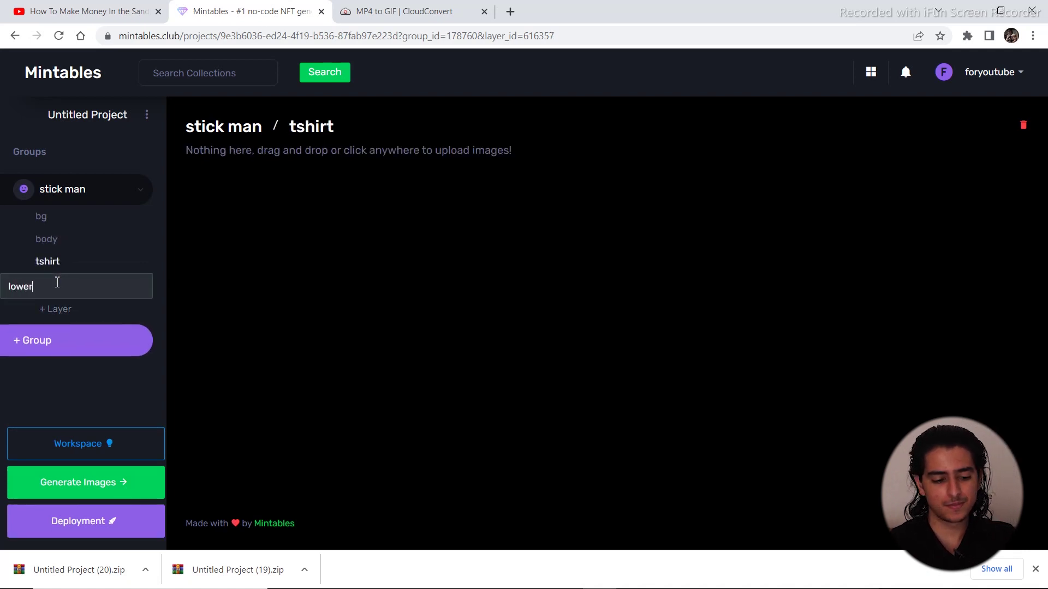
key("Return")
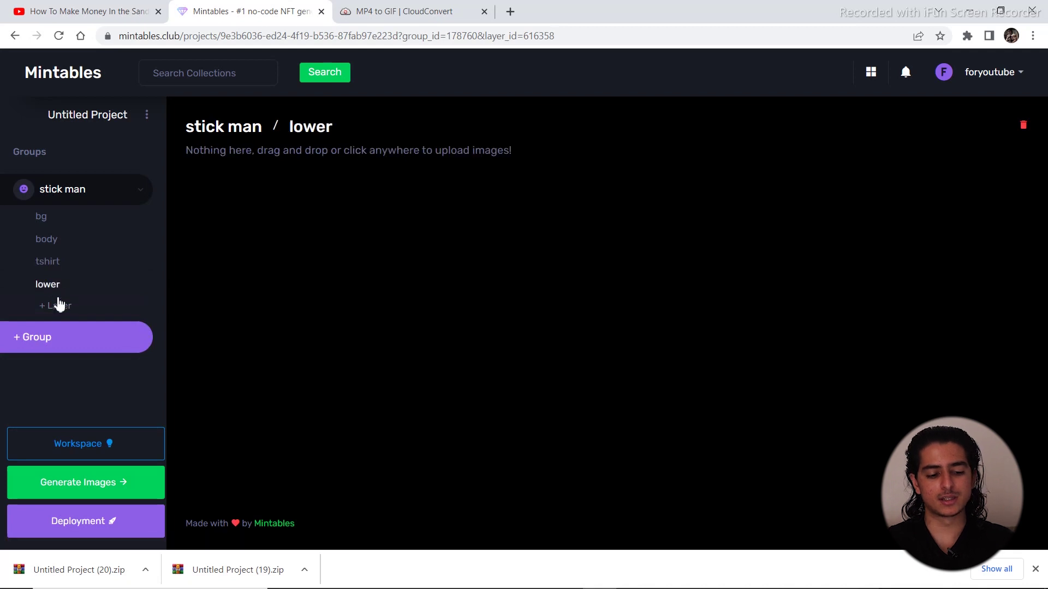
Add mouth, eyes and head layers, open the bg layer, and go to the desktop
left_click(61, 307)
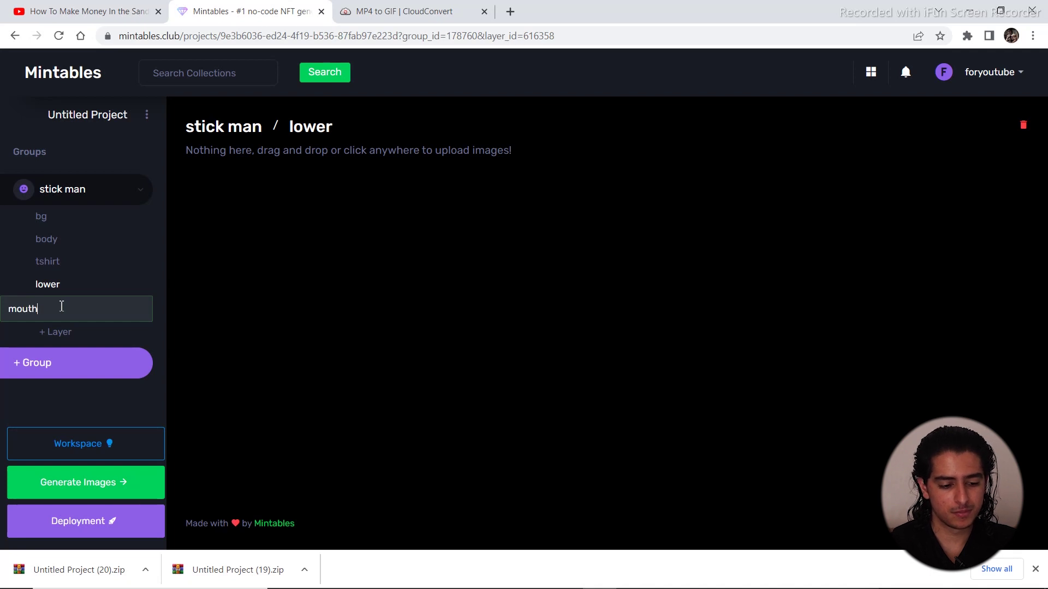
key("Return")
left_click(60, 305)
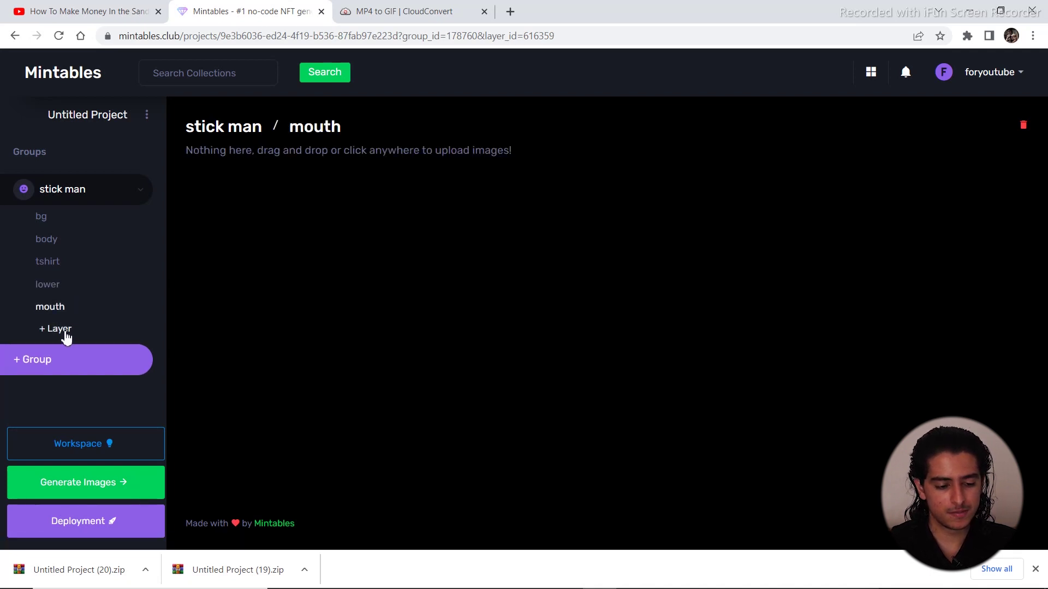
left_click(63, 329)
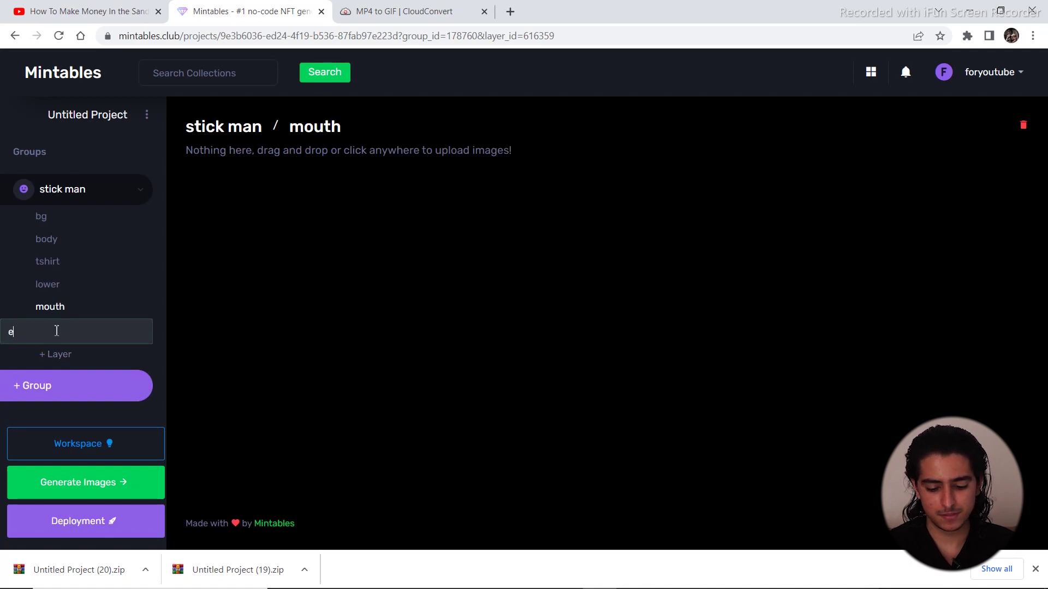
key("Return")
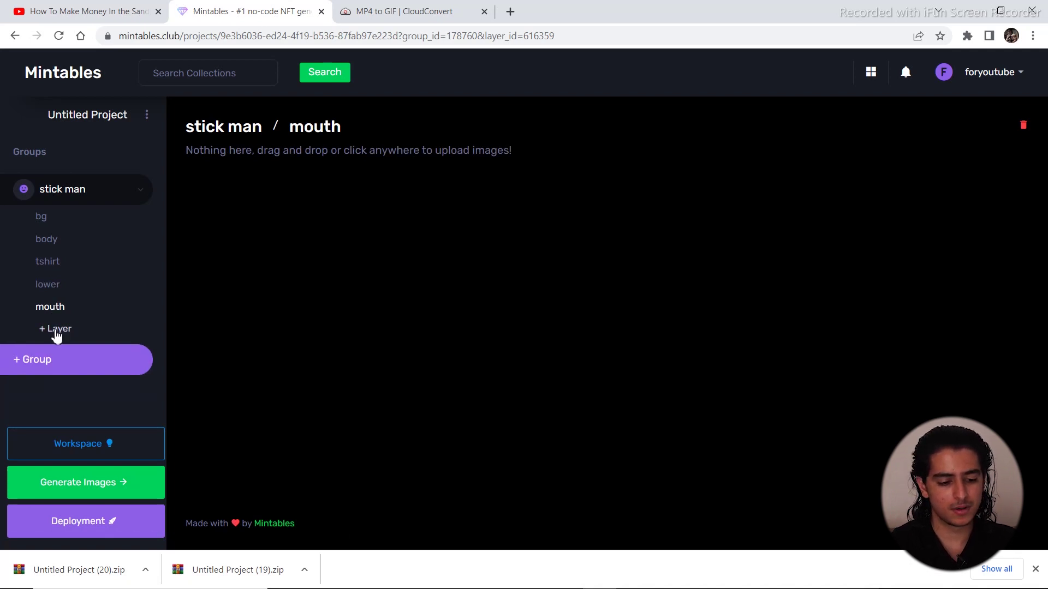
left_click(56, 333)
left_click(61, 352)
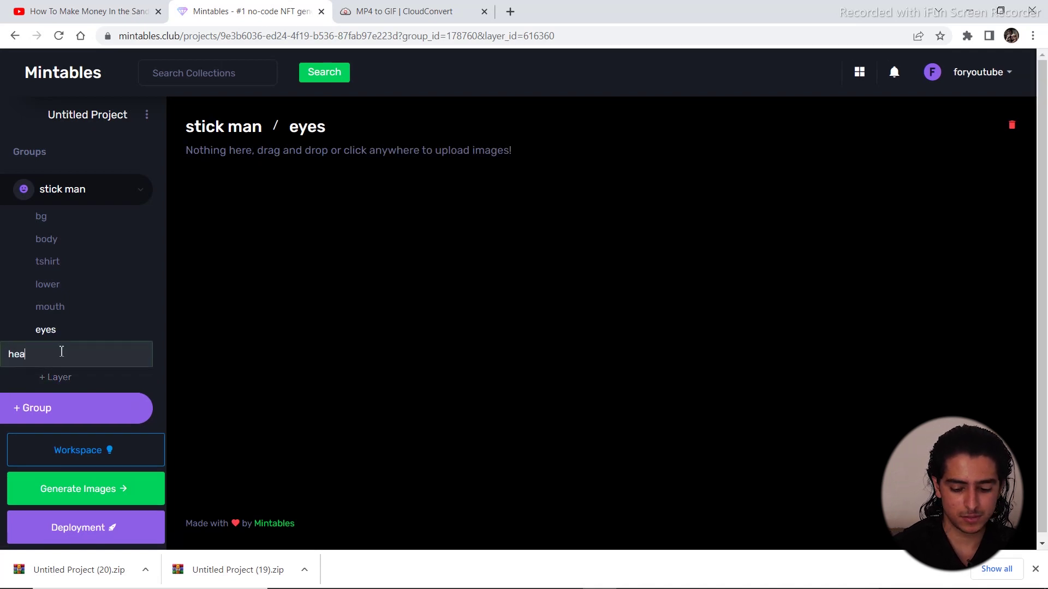
type("head")
key("Return")
left_click(60, 350)
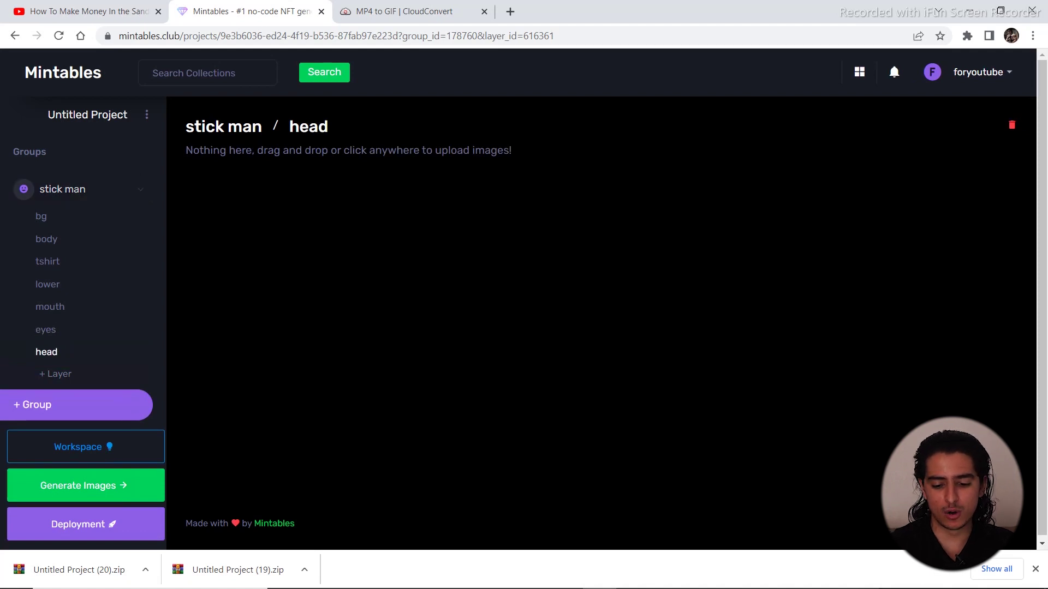
left_click(43, 217)
key("super+d")
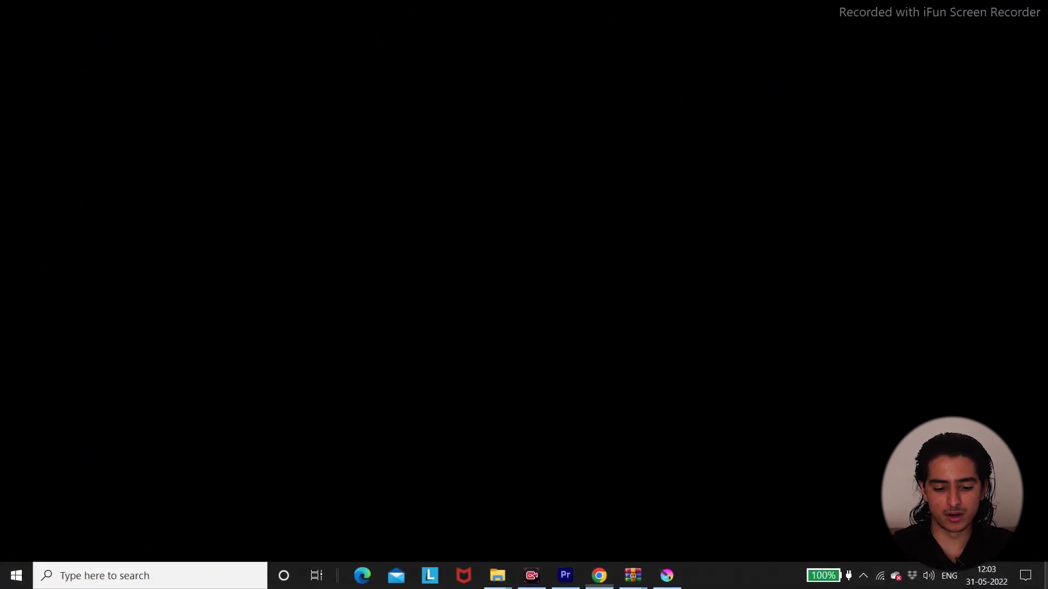
Upload background images 2, 2d animation, 3 and 4 from krita video 23/for video/bg into the bg layer
double_click(602, 551)
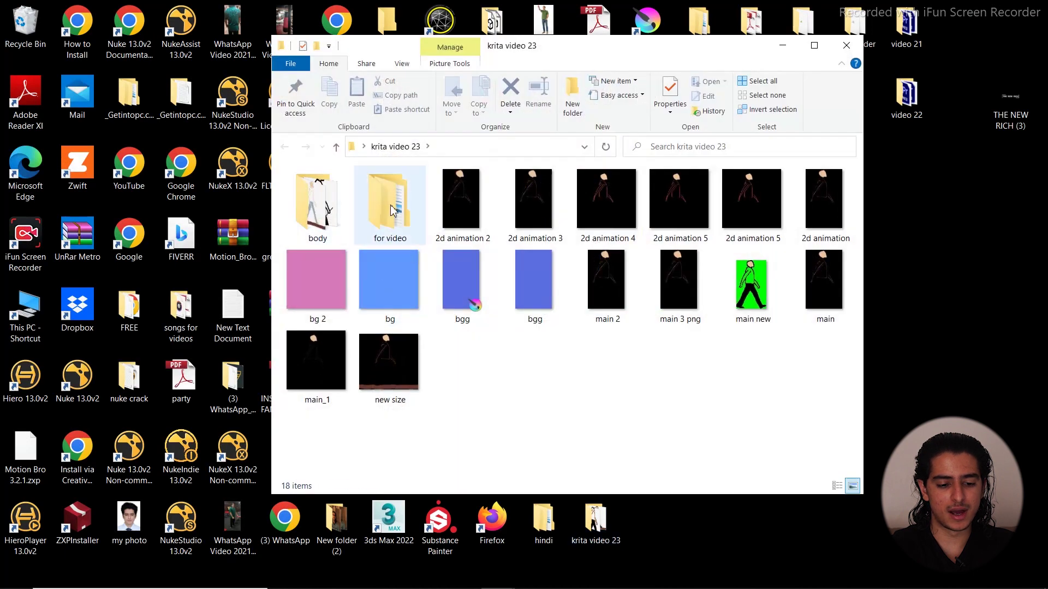
double_click(391, 210)
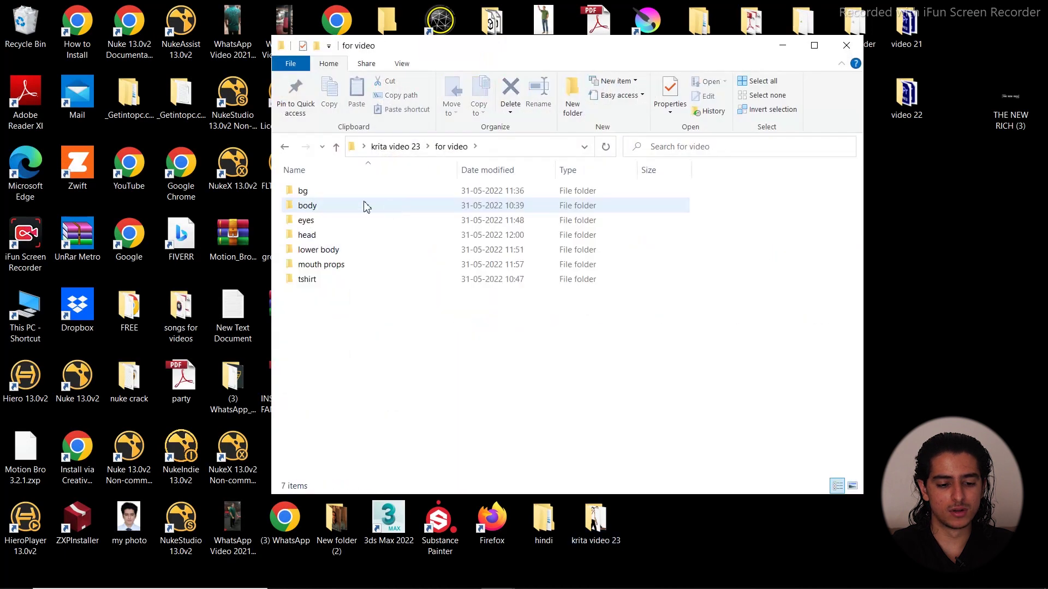
double_click(330, 188)
left_click_drag(464, 218, 740, 246)
left_click(611, 240)
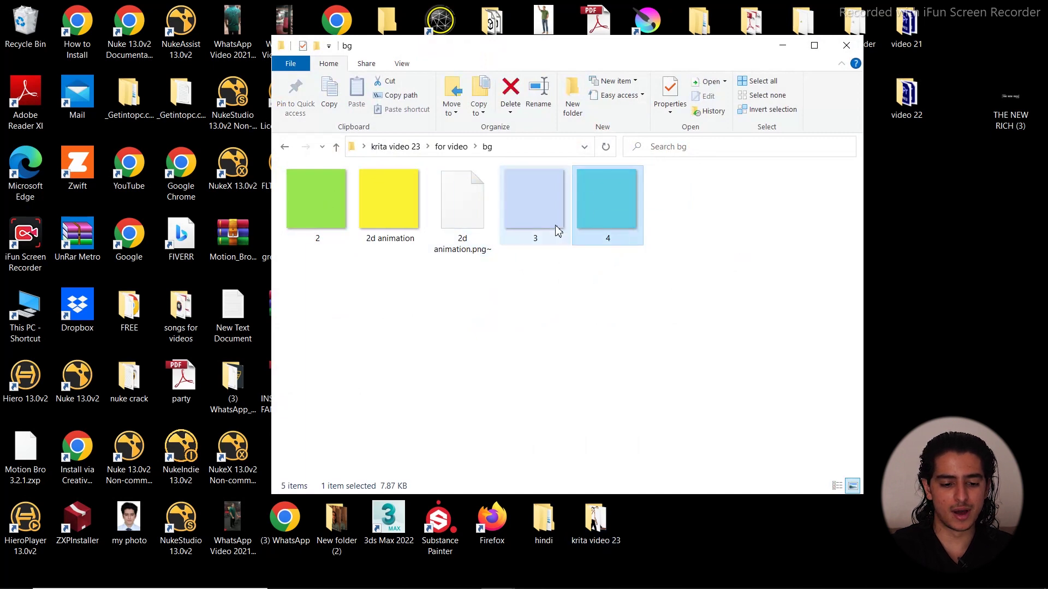
left_click(552, 229, "ctrl")
left_click(401, 222, "ctrl")
left_click(341, 222, "ctrl")
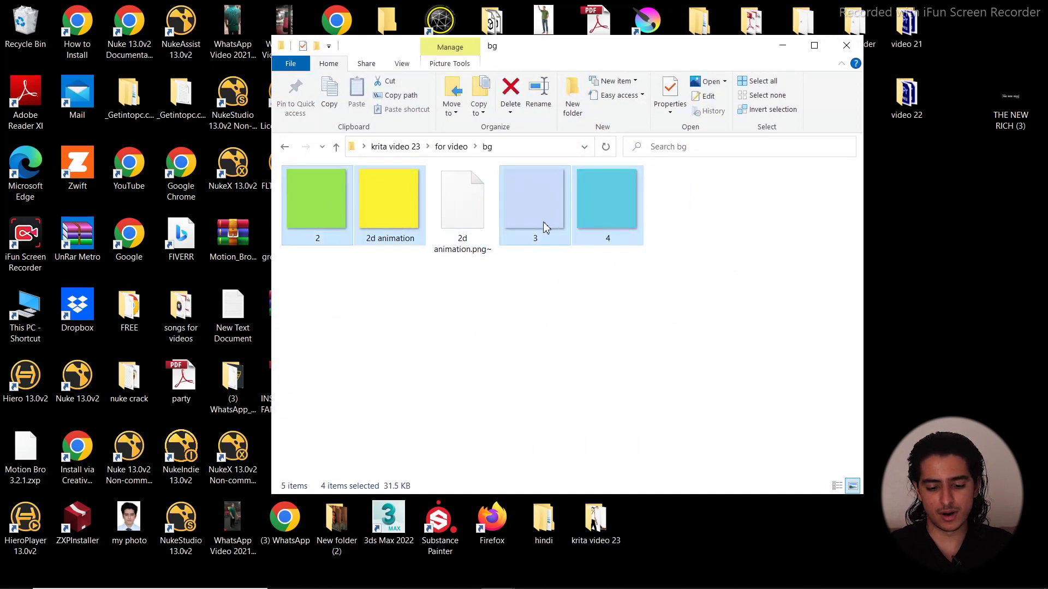
left_click_drag(539, 228, 456, 329)
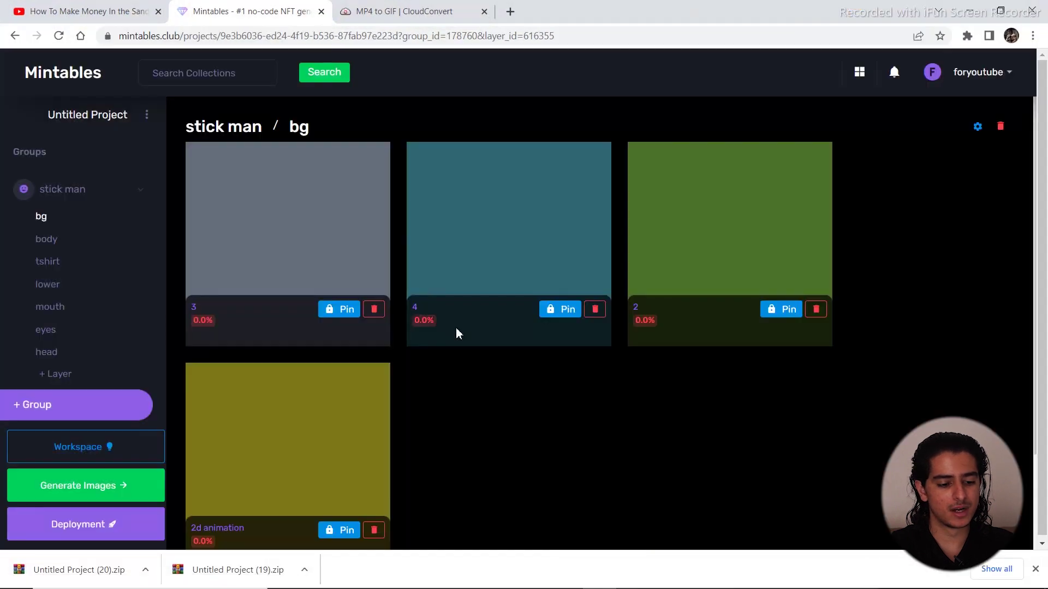
Upload the prop image from the for video/body folder into the body layer
left_click(48, 242)
mouse_move(805, 585)
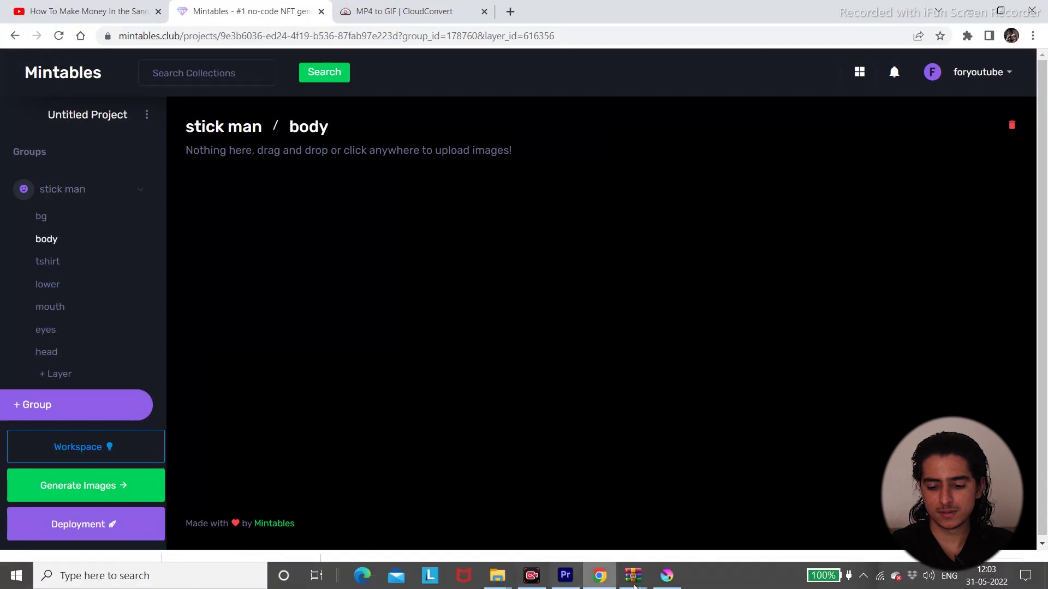
key("super+d")
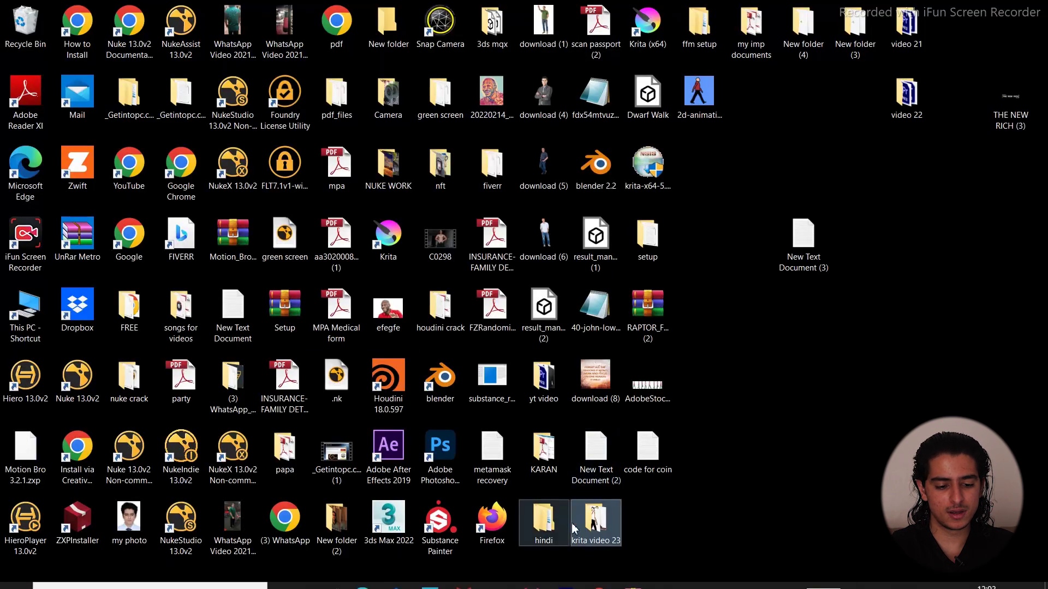
double_click(585, 532)
double_click(416, 240)
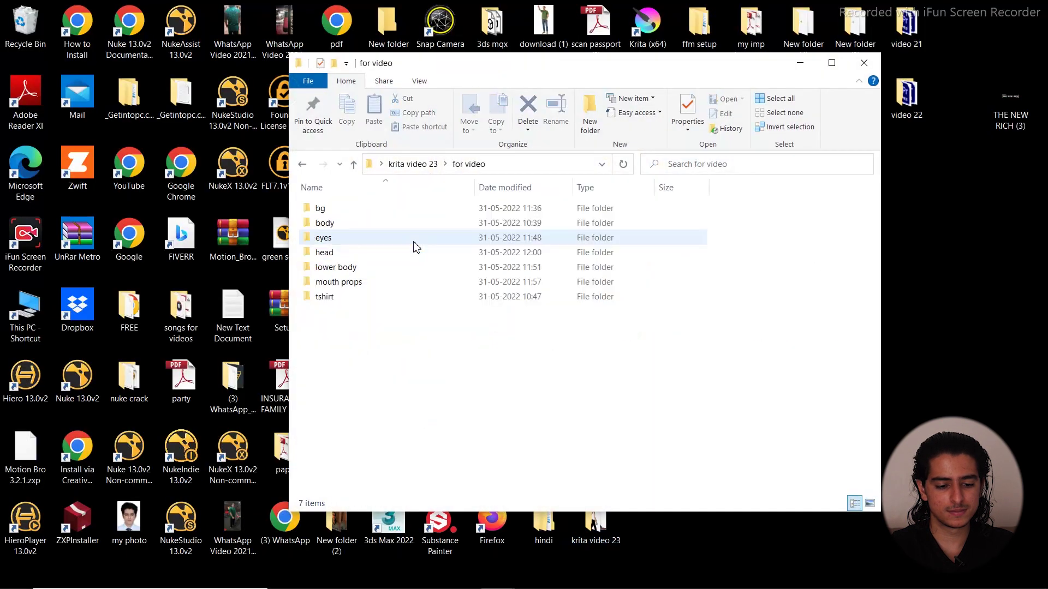
double_click(340, 222)
left_click_drag(339, 220, 325, 350)
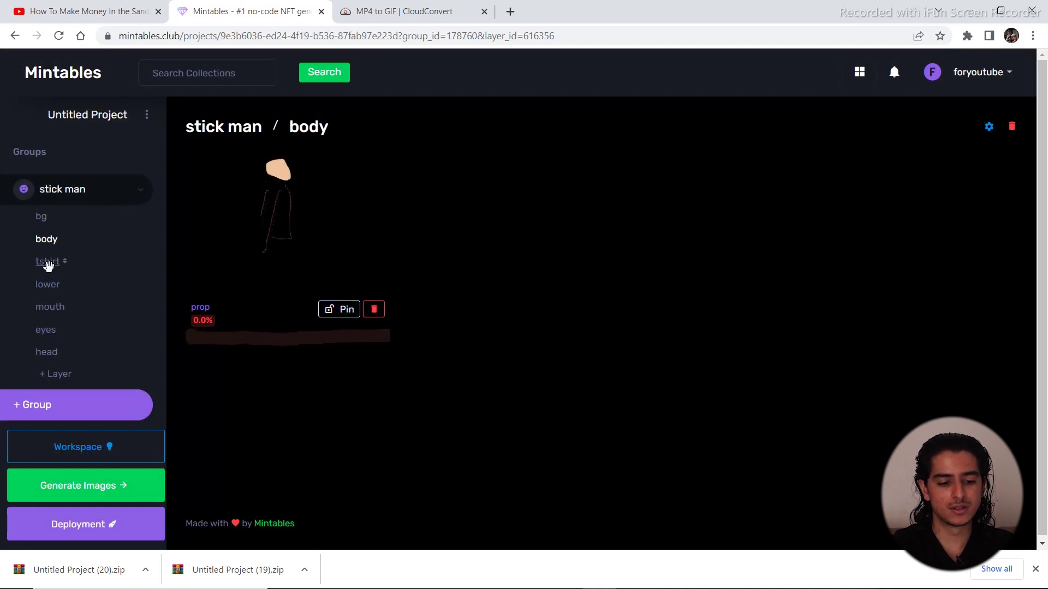
Open the tshirt layer and select the five tshirt images in File Explorer
left_click(46, 263)
mouse_move(600, 585)
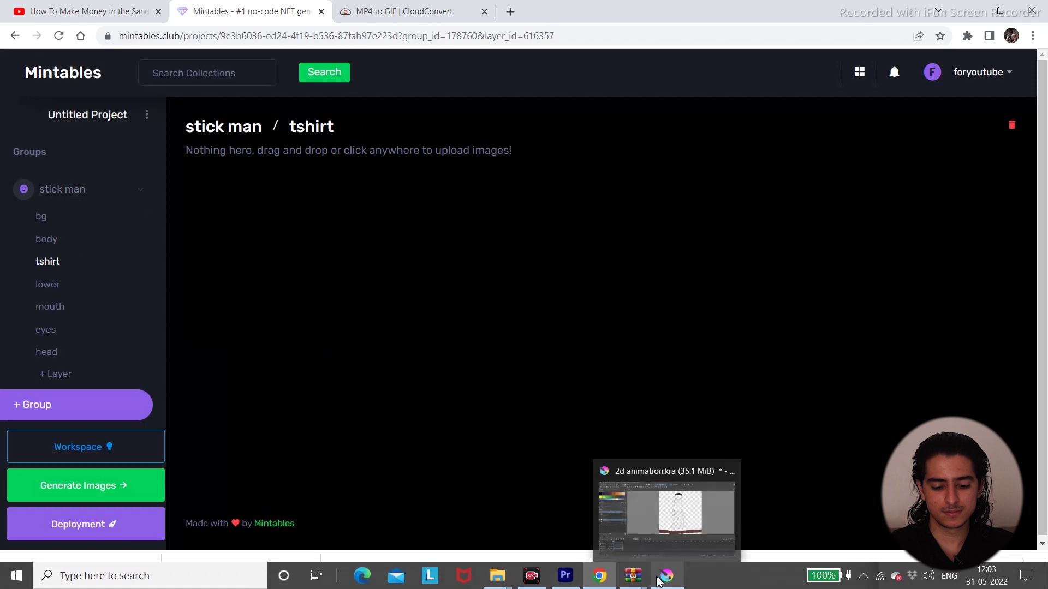
mouse_move(499, 579)
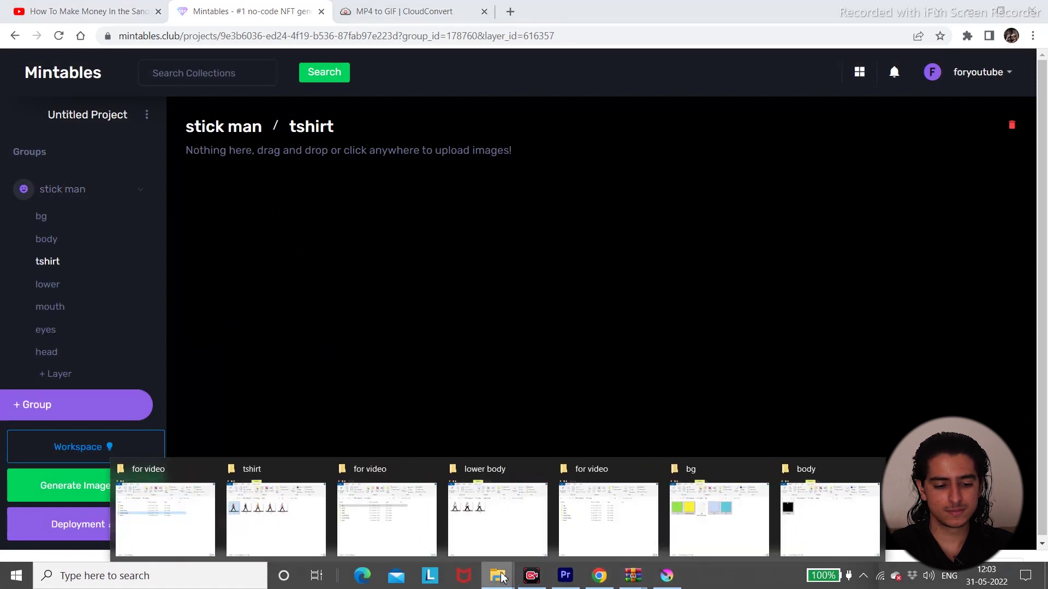
left_click(497, 522)
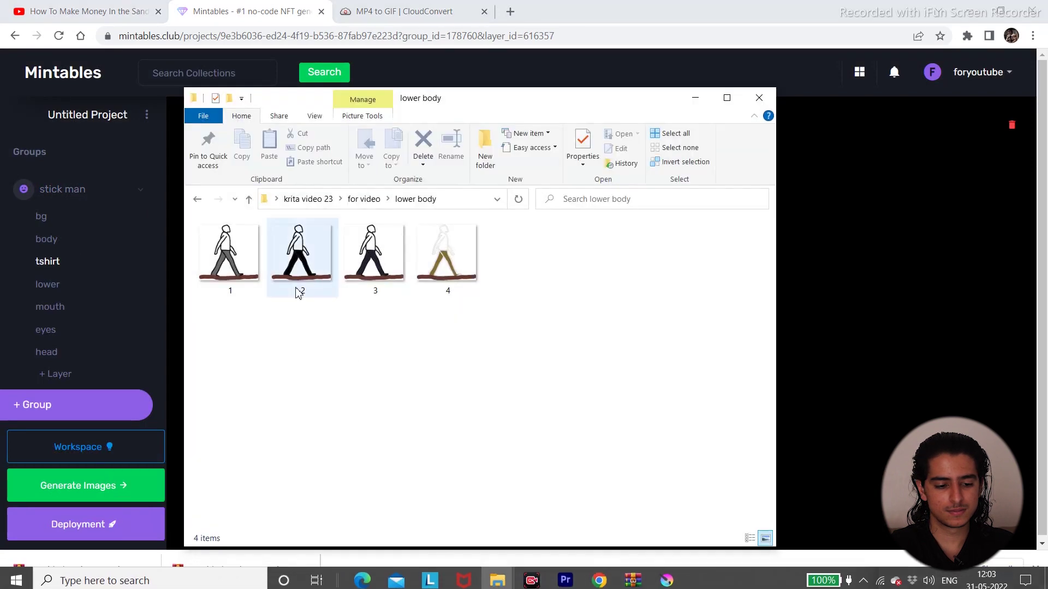
left_click(197, 201)
double_click(238, 333)
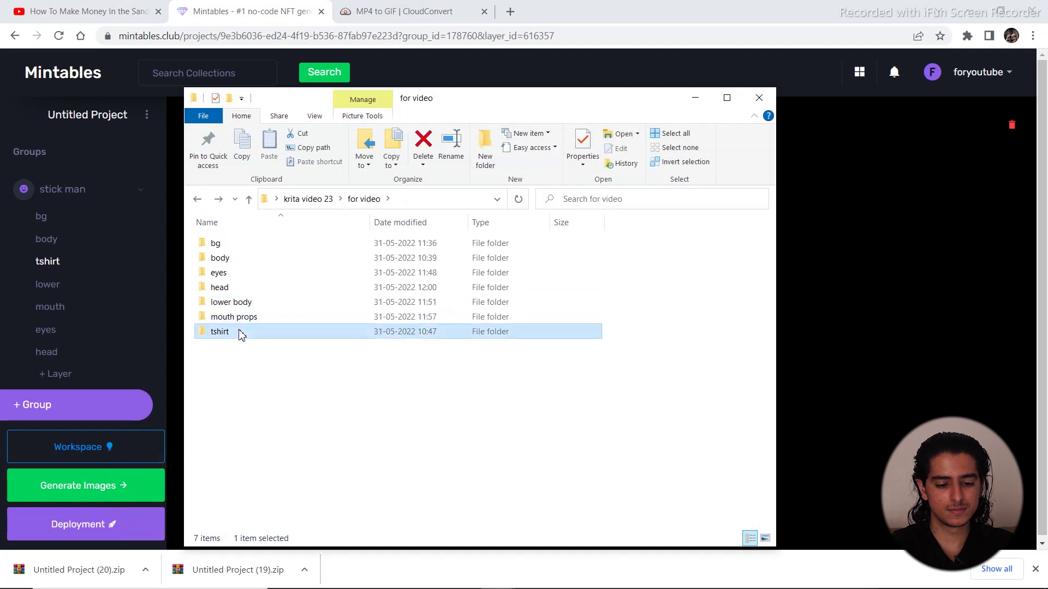
left_click_drag(596, 271, 890, 271)
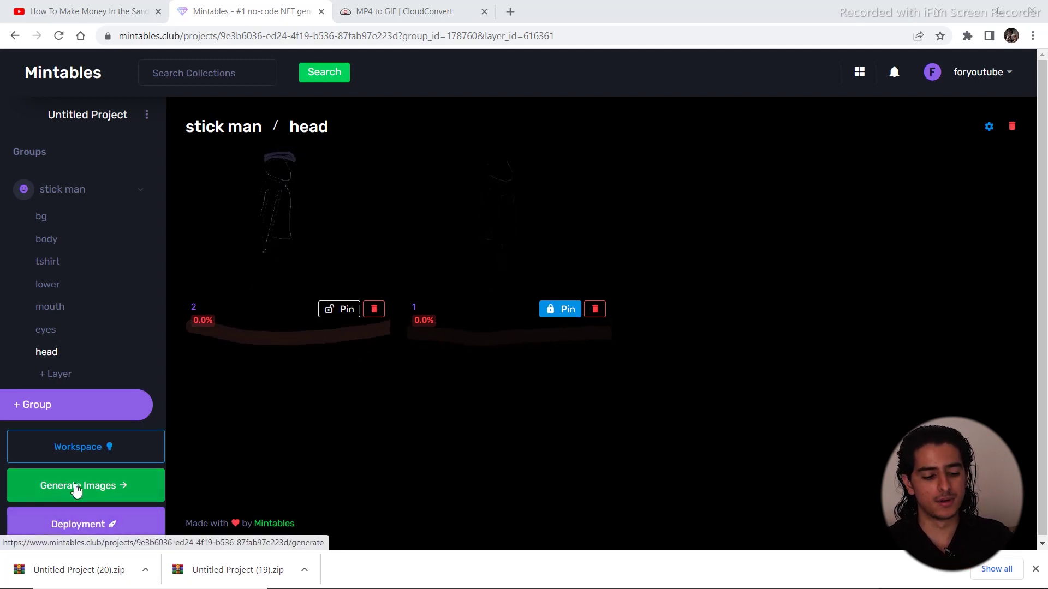
Set the image count to 100 and start generating the unique images
left_click(112, 490)
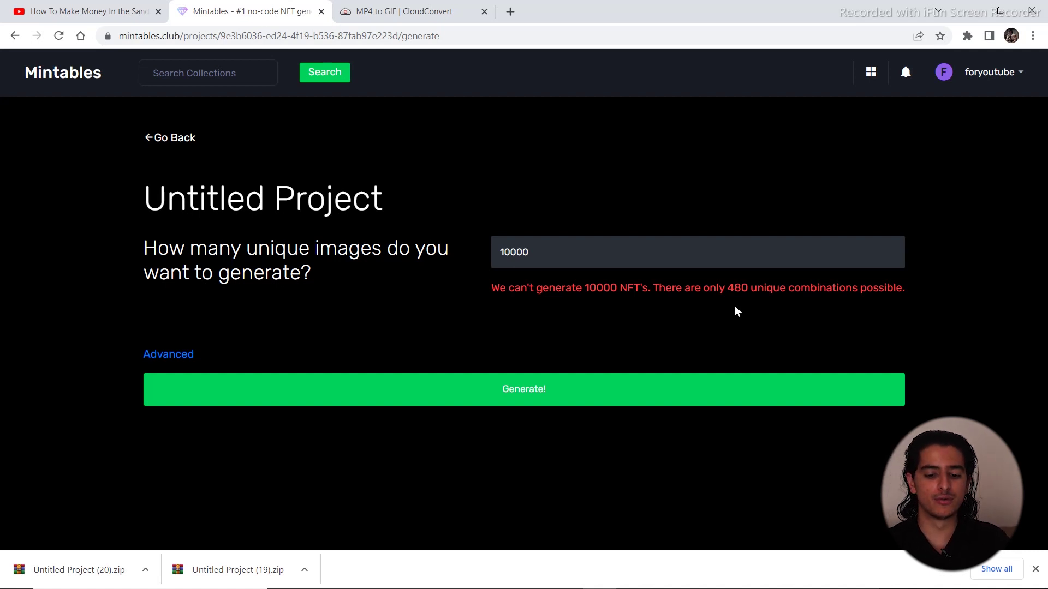
left_click(653, 261)
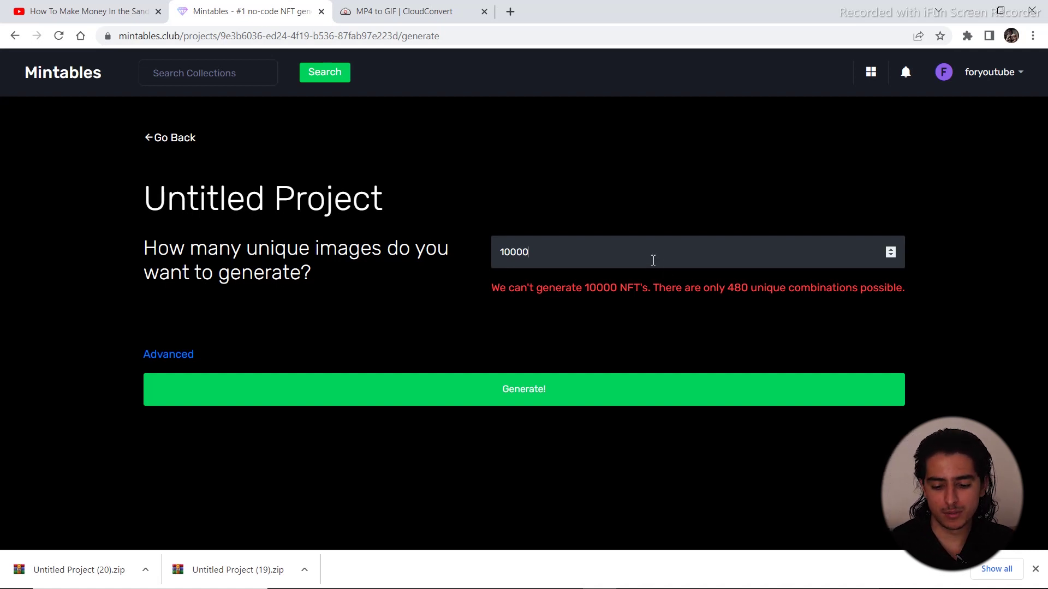
key("BackSpace")
key("BackSpace")
key("BackSpace")
key("BackSpace")
key("BackSpace")
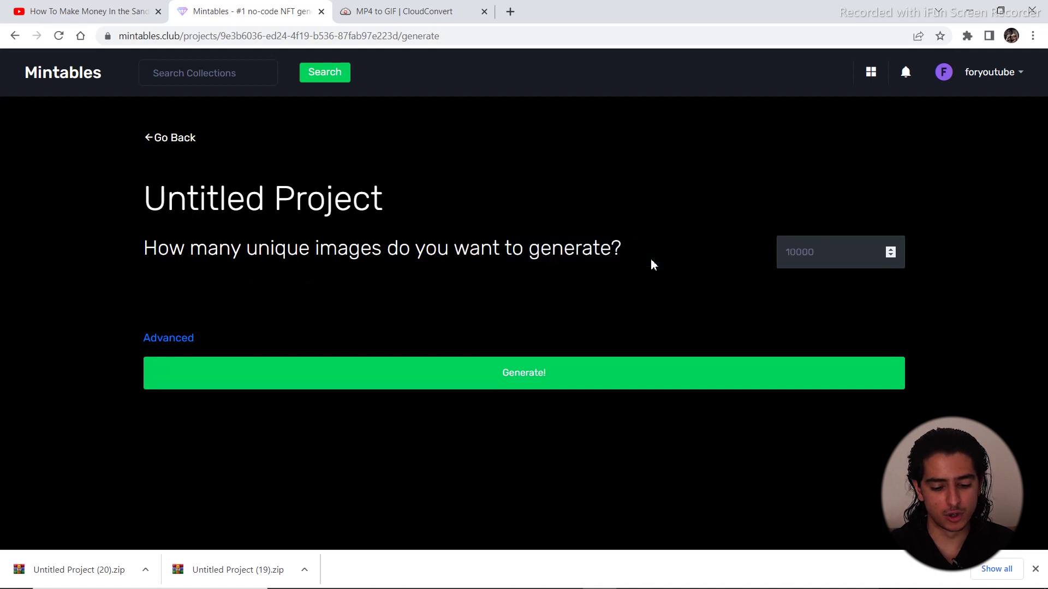
type("1000")
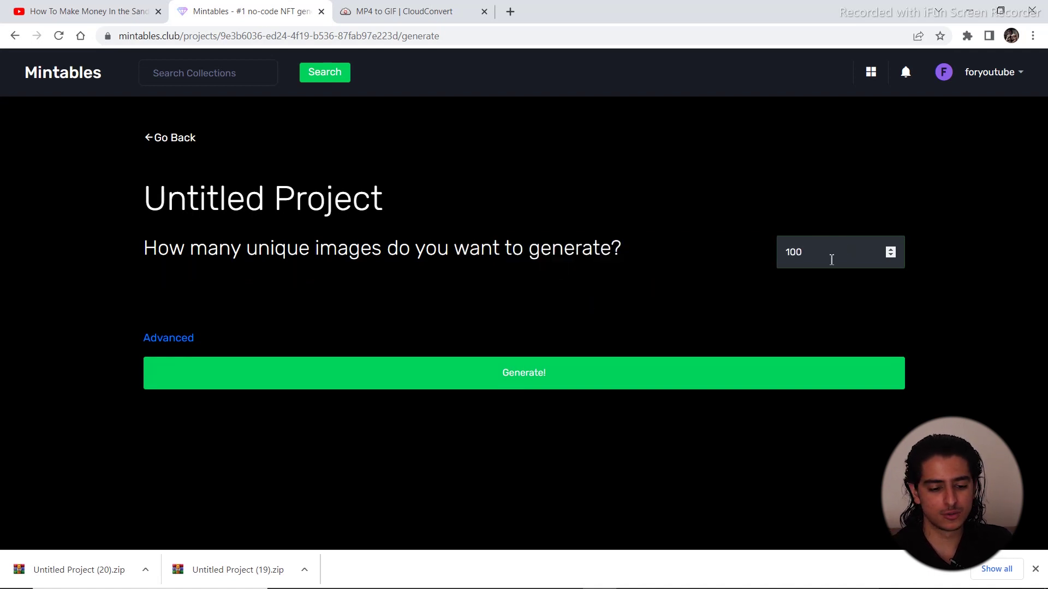
left_click(445, 374)
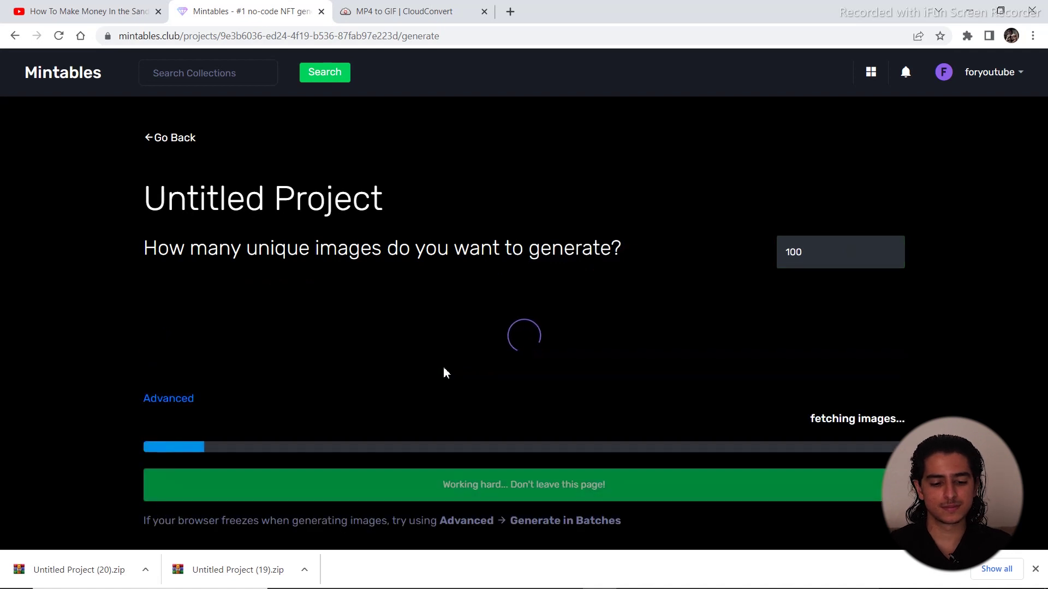